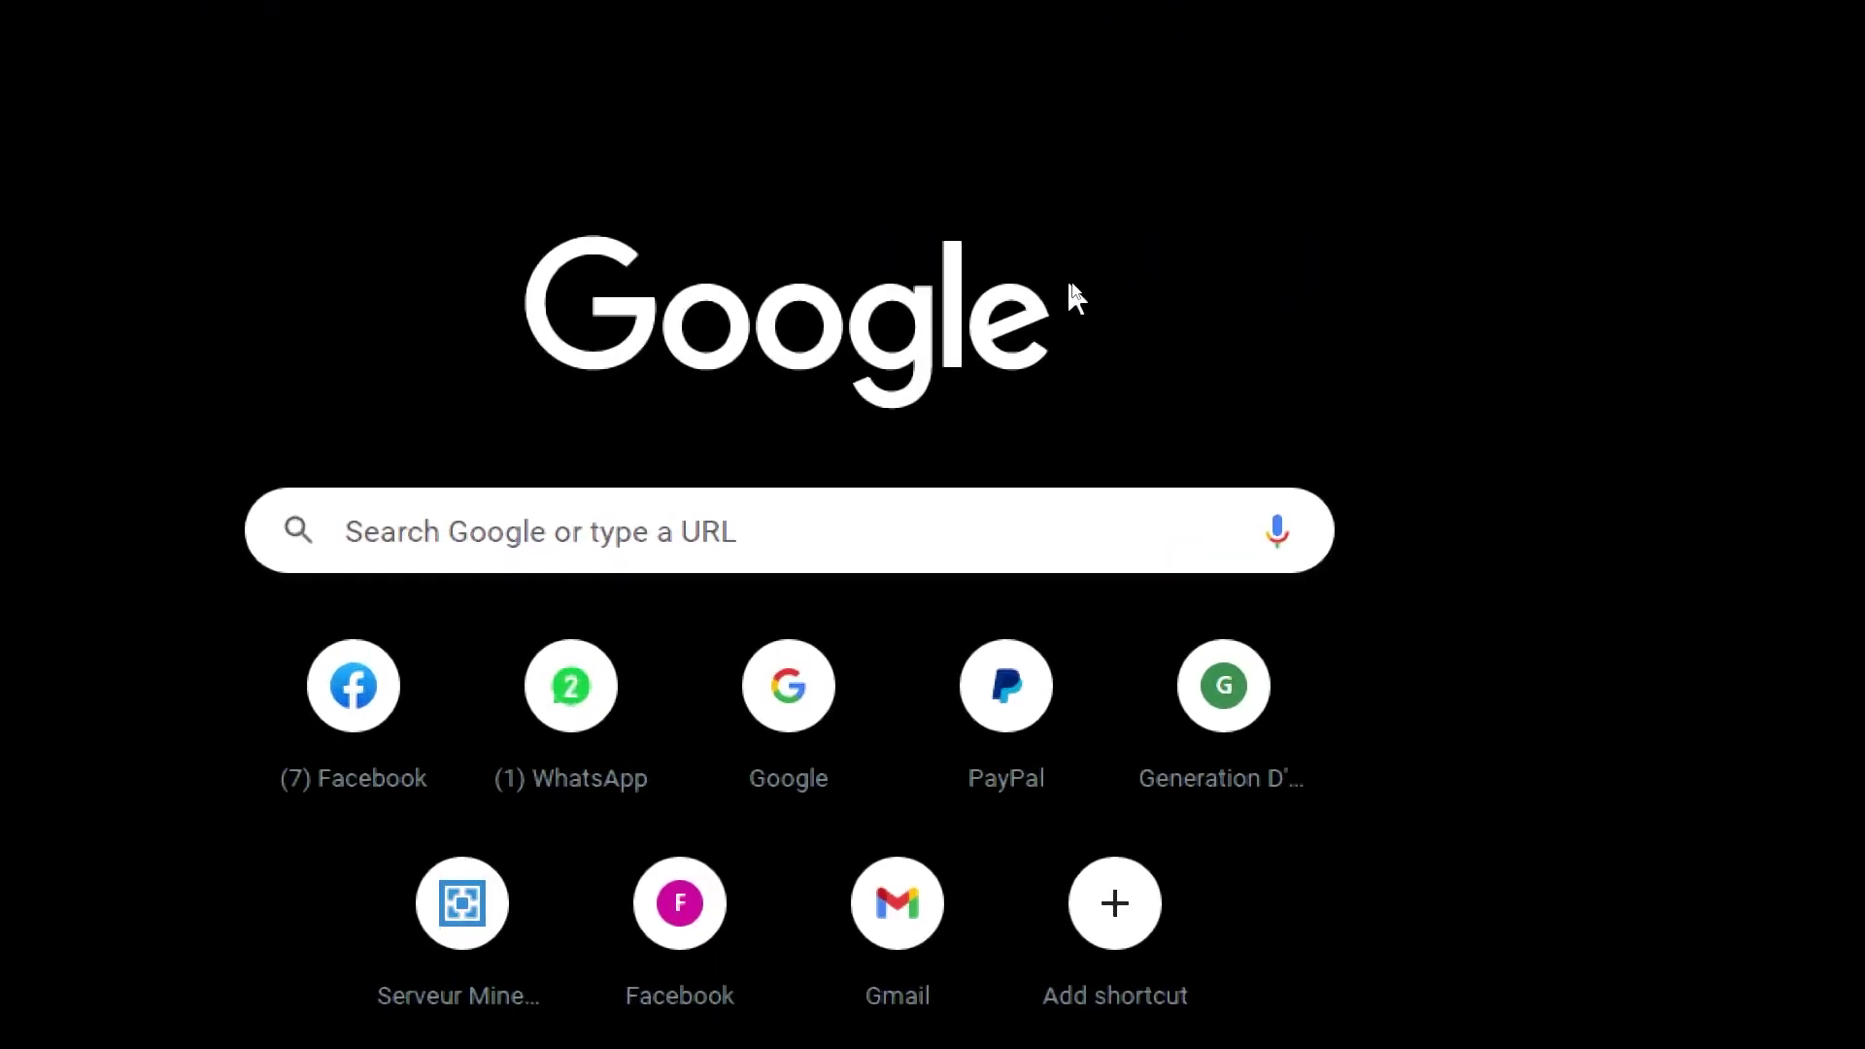
# Search 'gusto payroll', reach Gusto's homepage, accept all cookies and start creating an account
pyautogui.click(600, 534)
pyautogui.write('g')
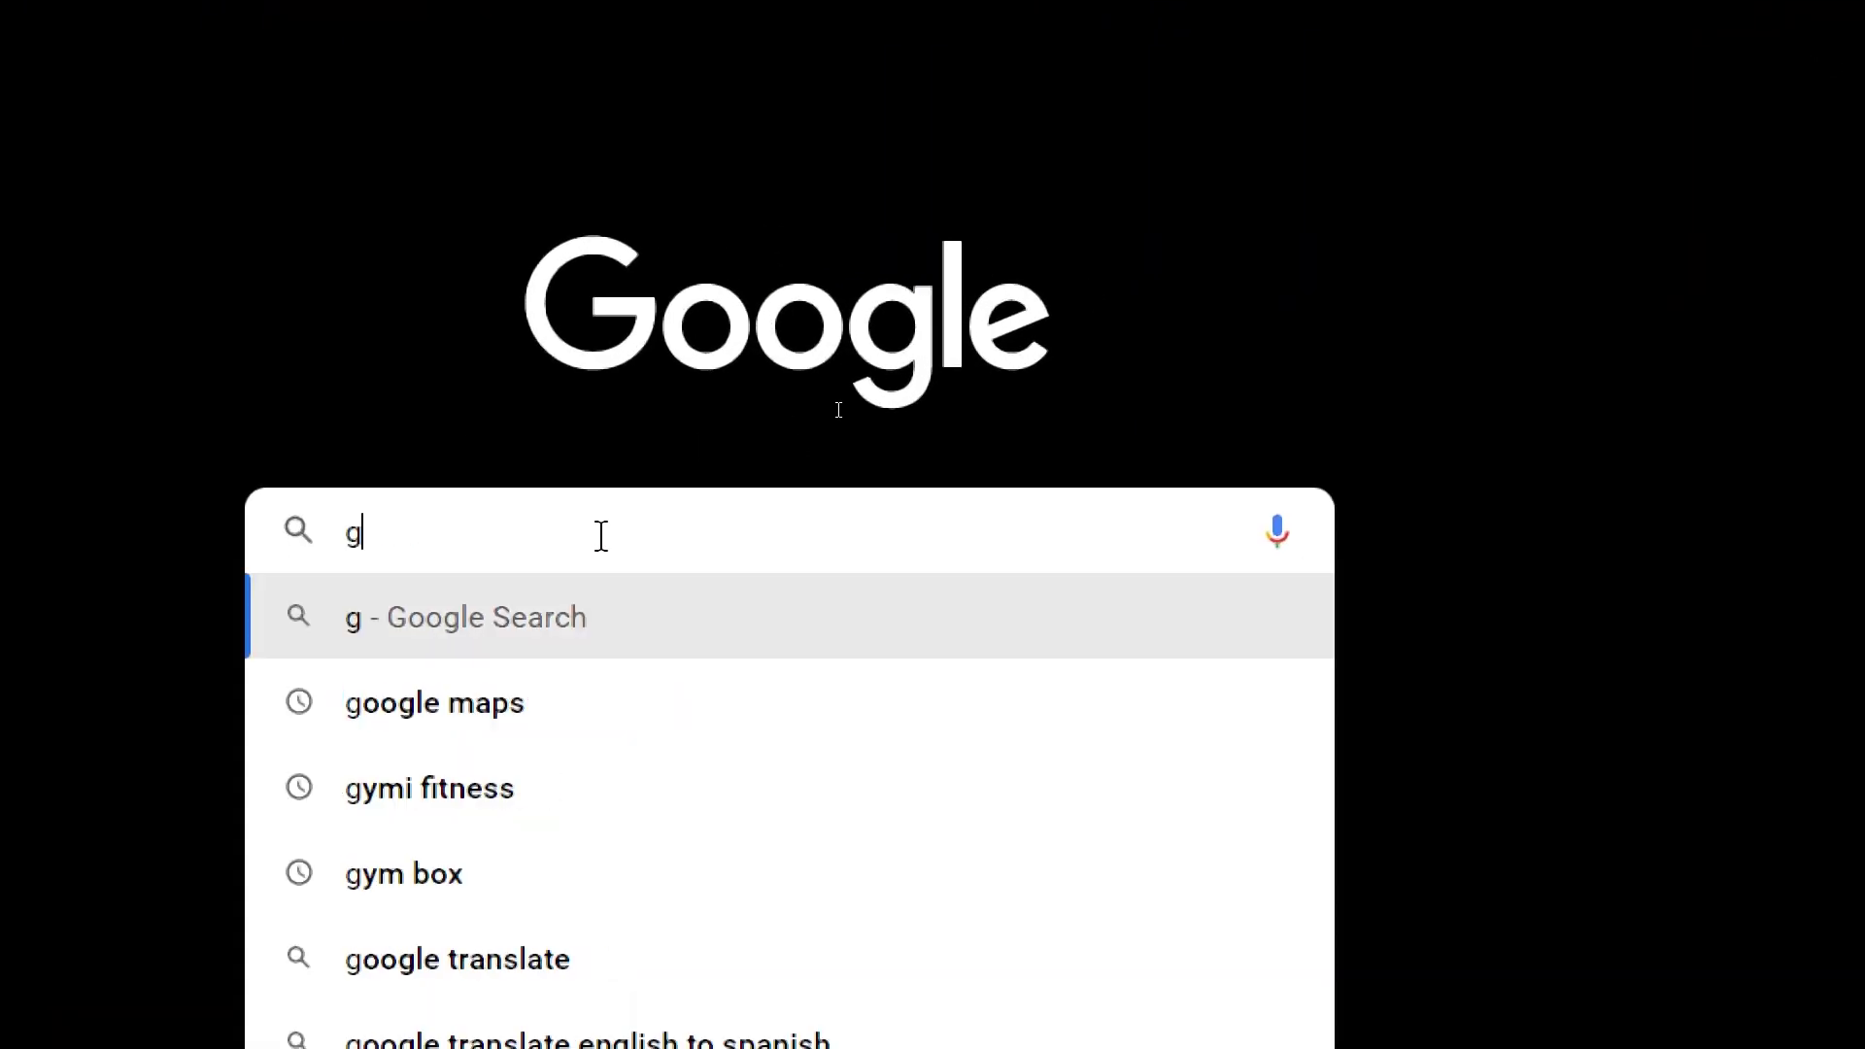
pyautogui.write('usto')
pyautogui.write(' pa')
pyautogui.write('y')
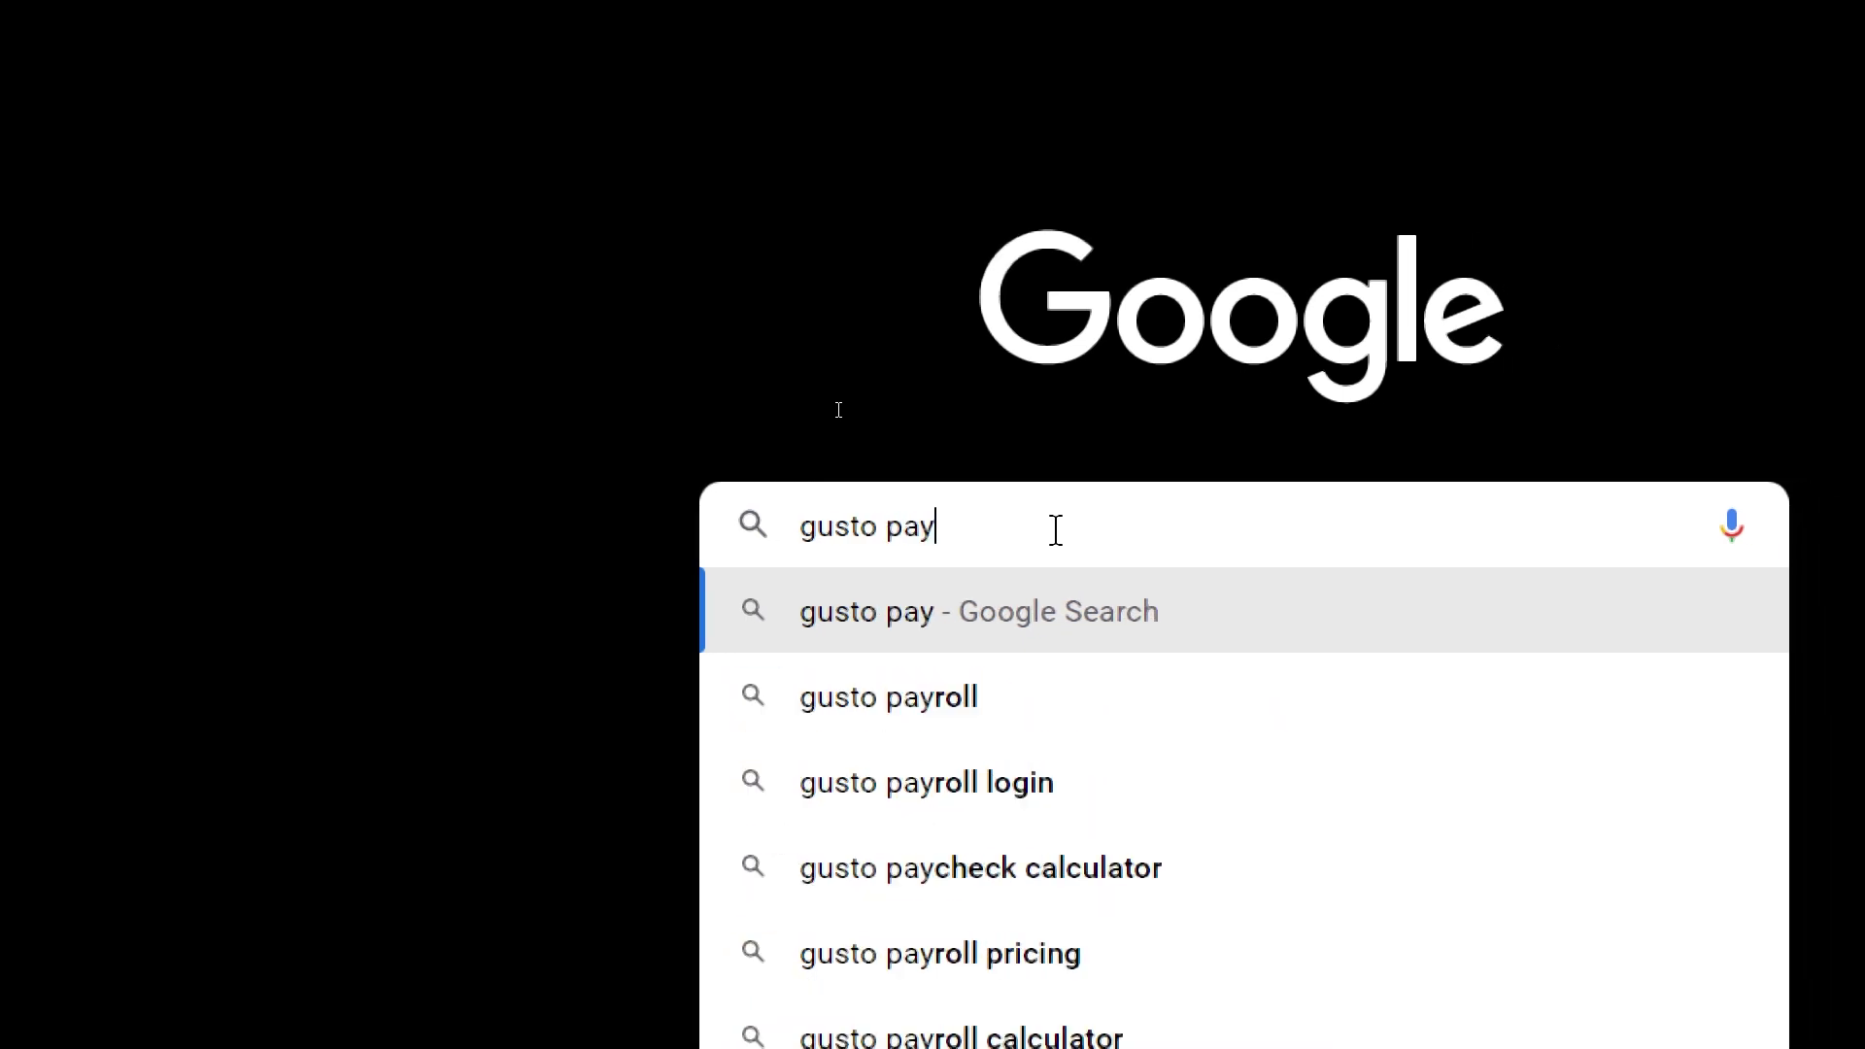
pyautogui.write('roll')
pyautogui.press('Return')
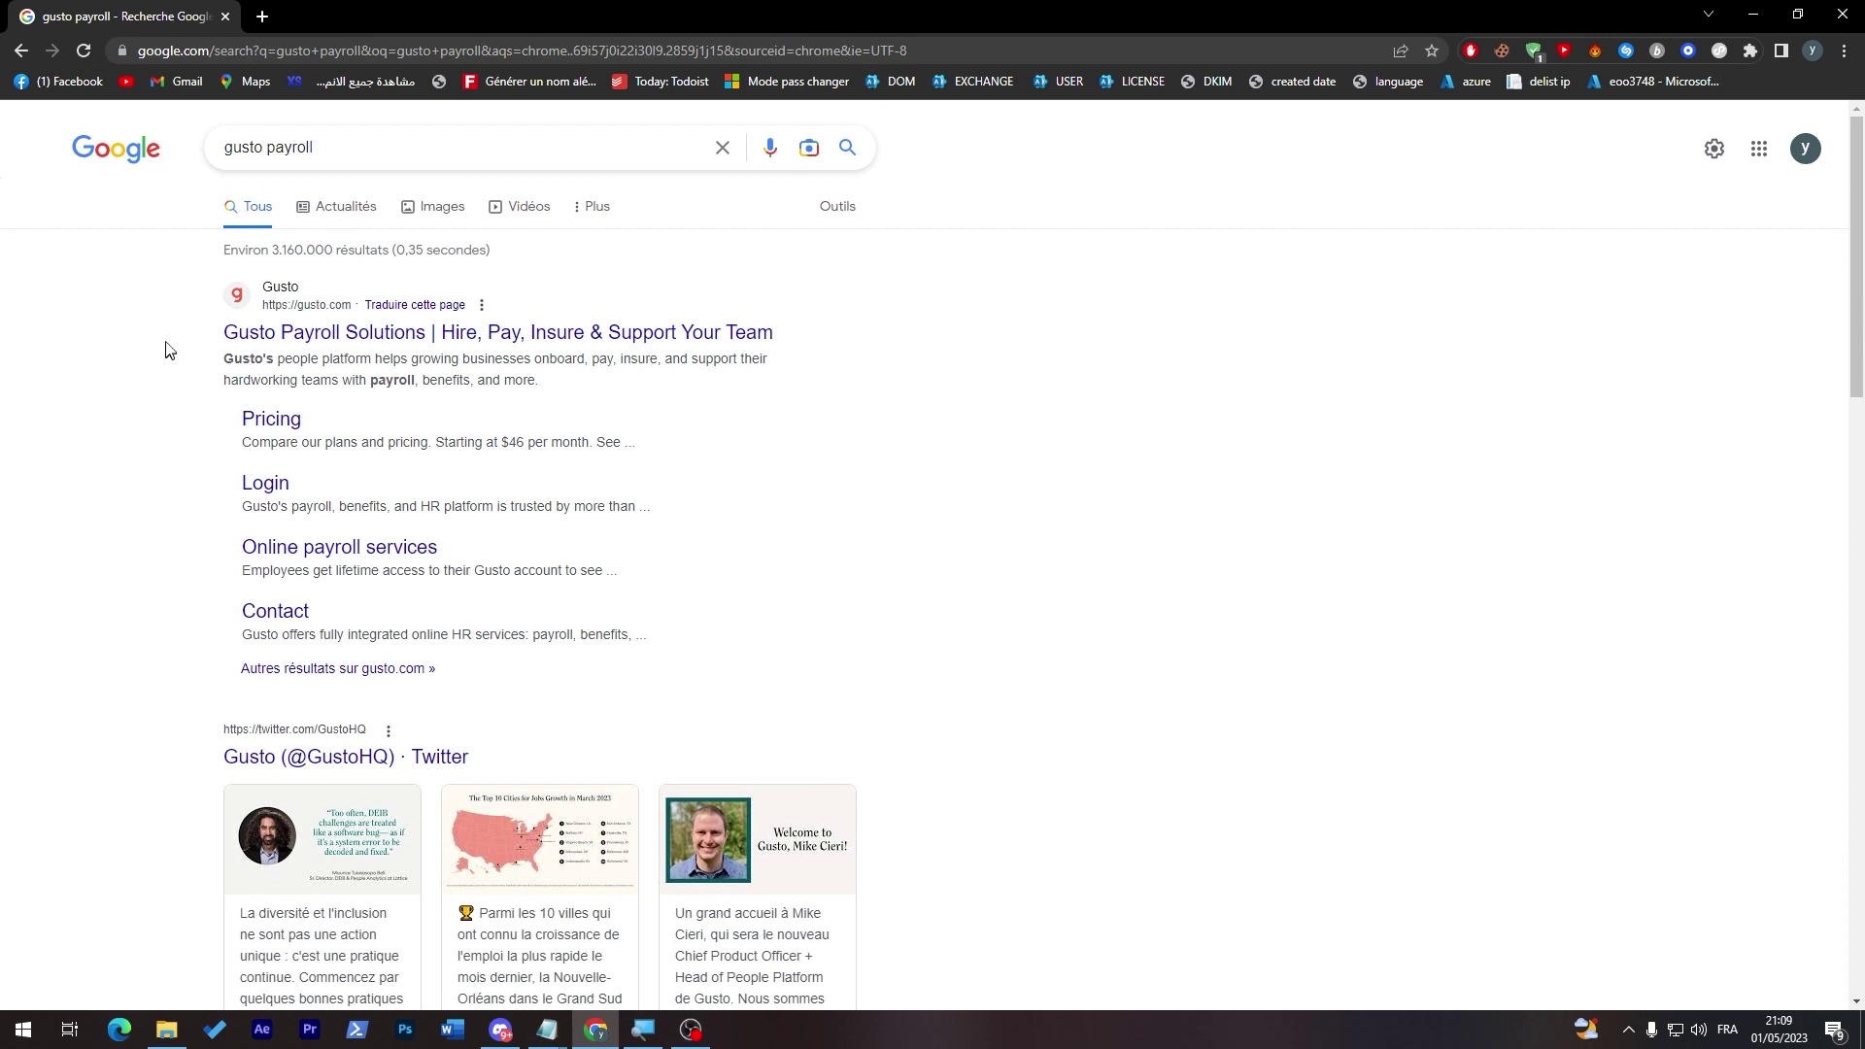
pyautogui.click(362, 346)
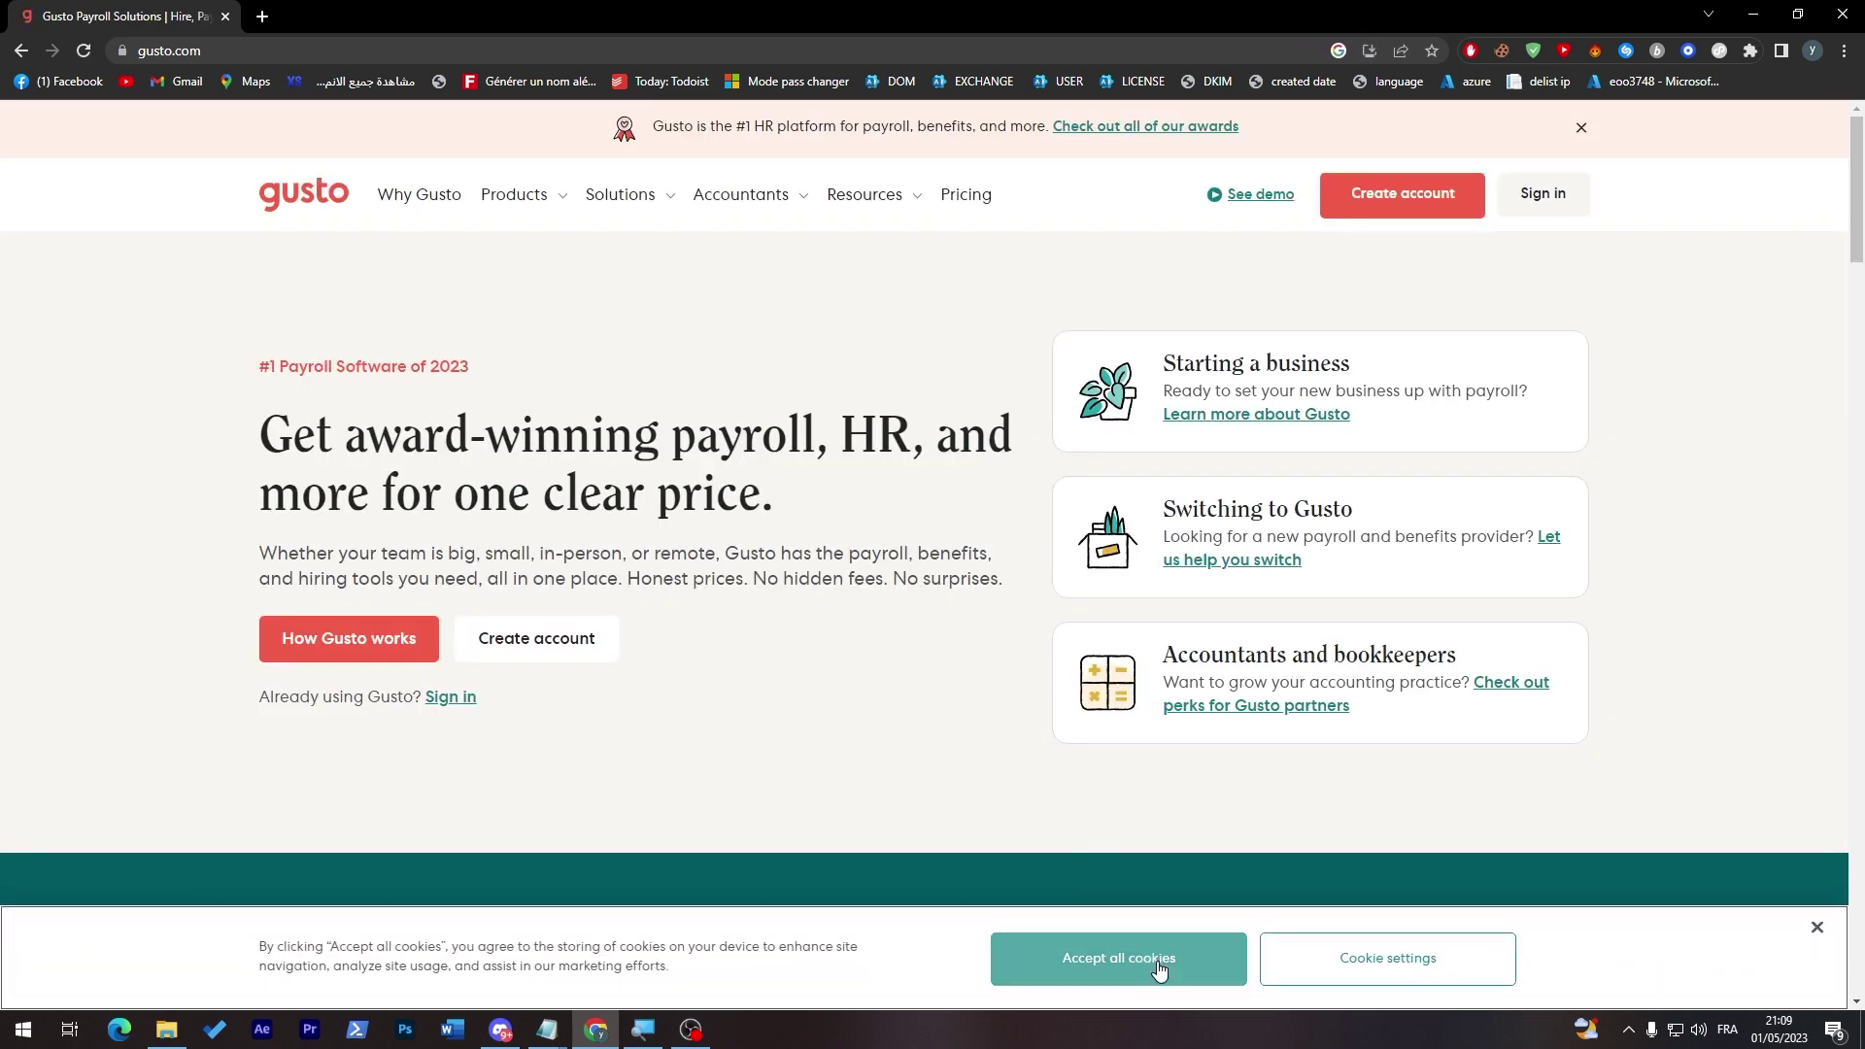
pyautogui.click(1156, 960)
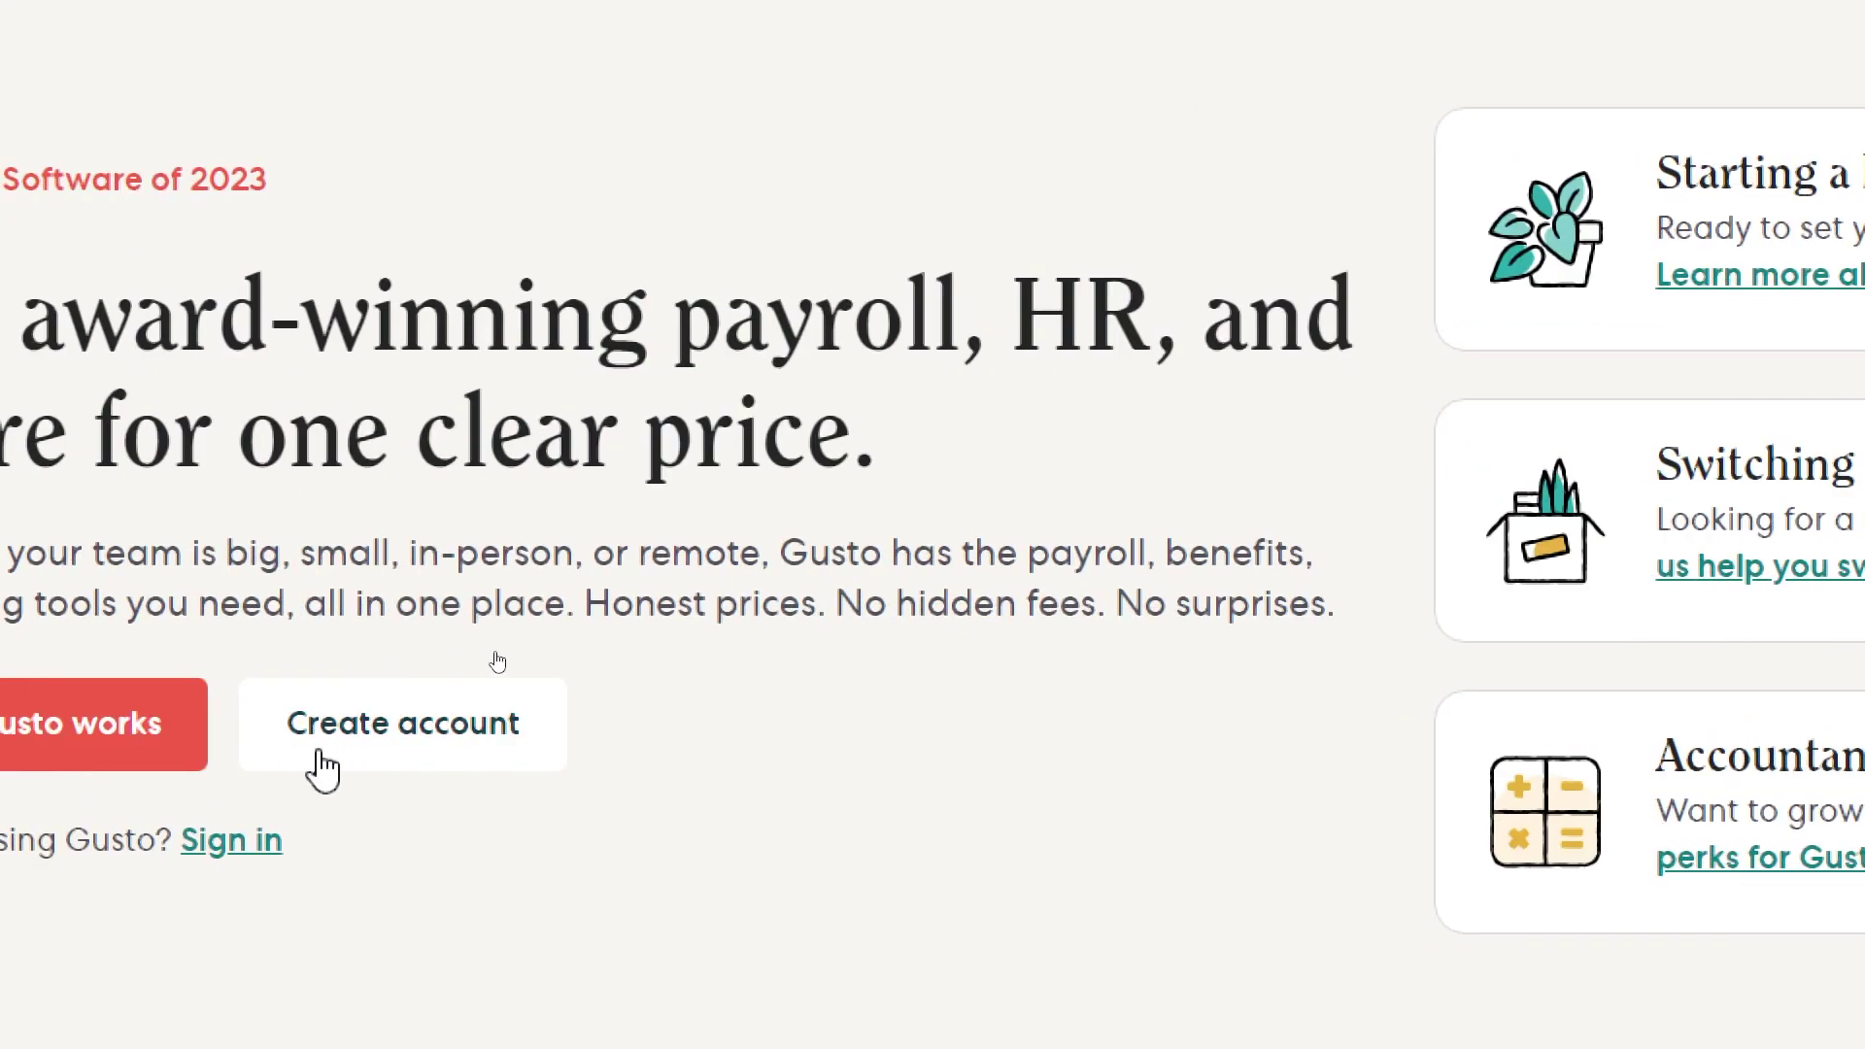
pyautogui.click(573, 664)
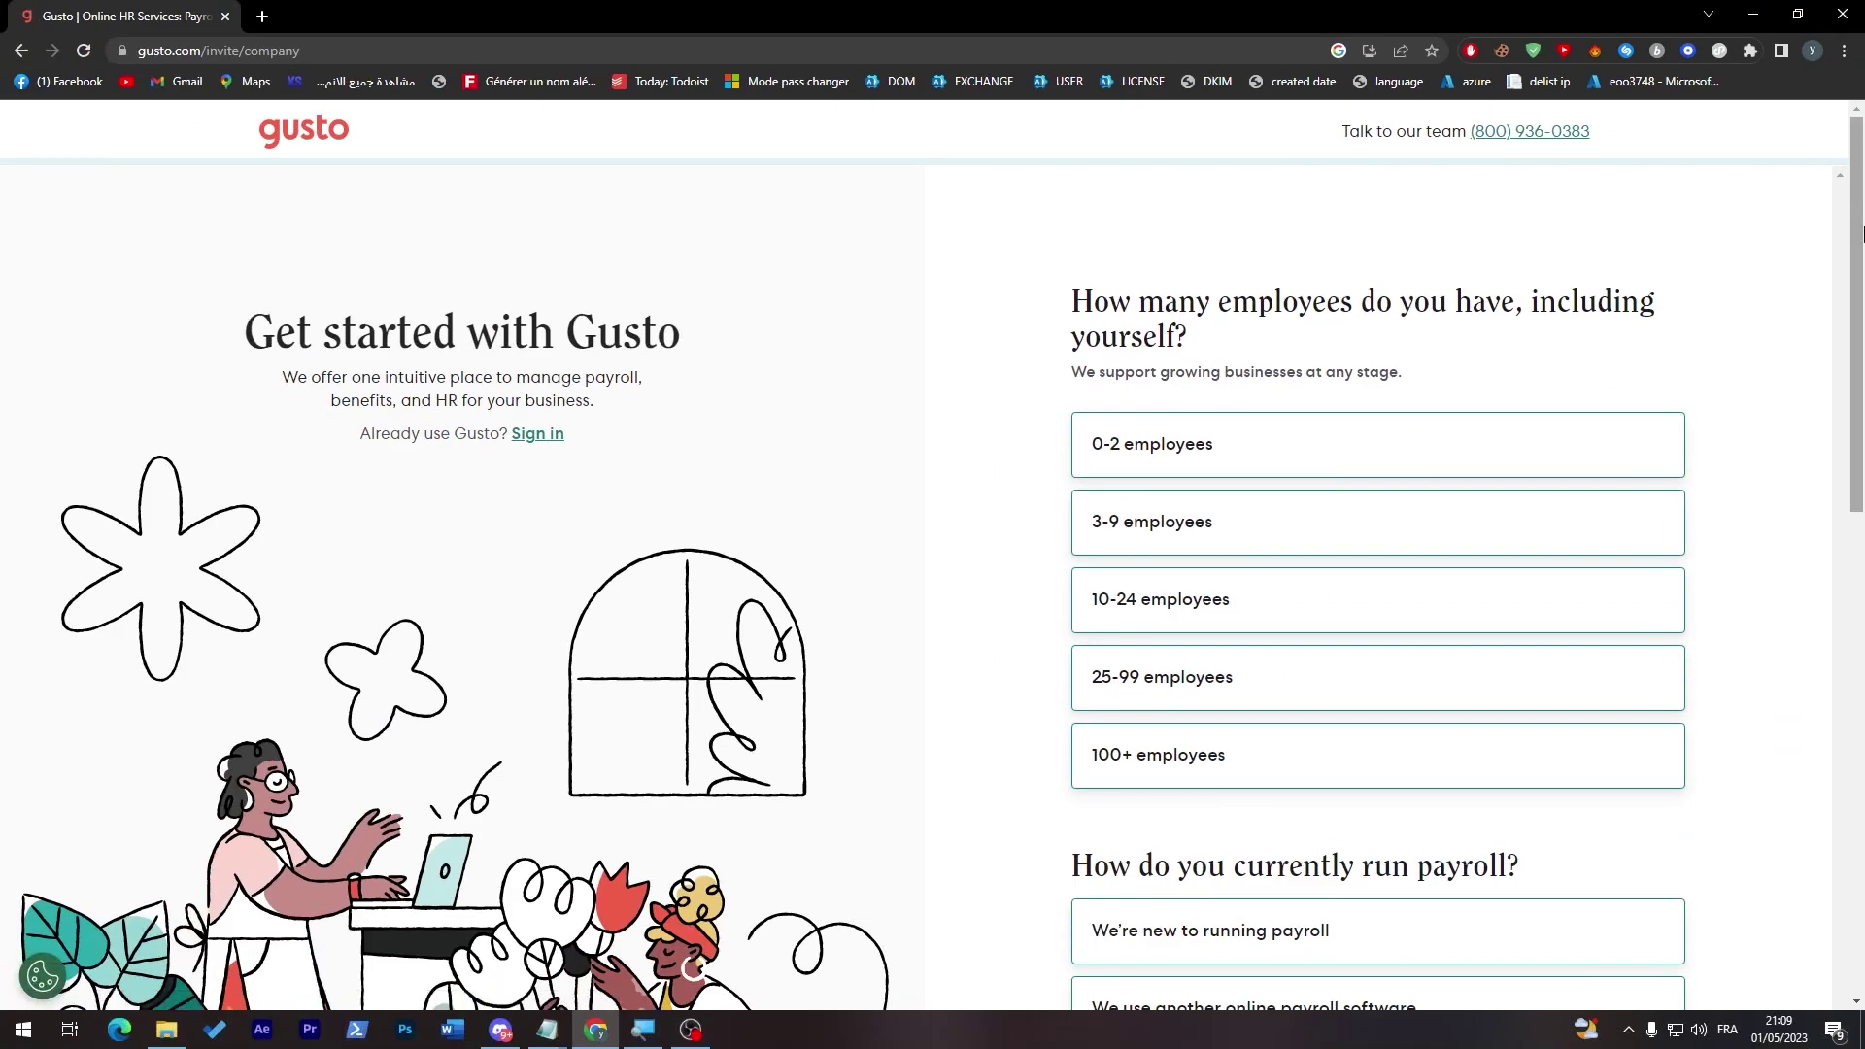
pyautogui.moveTo(1864, 234)
pyautogui.mouseDown()
pyautogui.moveTo(1862, 709)
pyautogui.moveTo(1821, 211)
pyautogui.mouseUp()
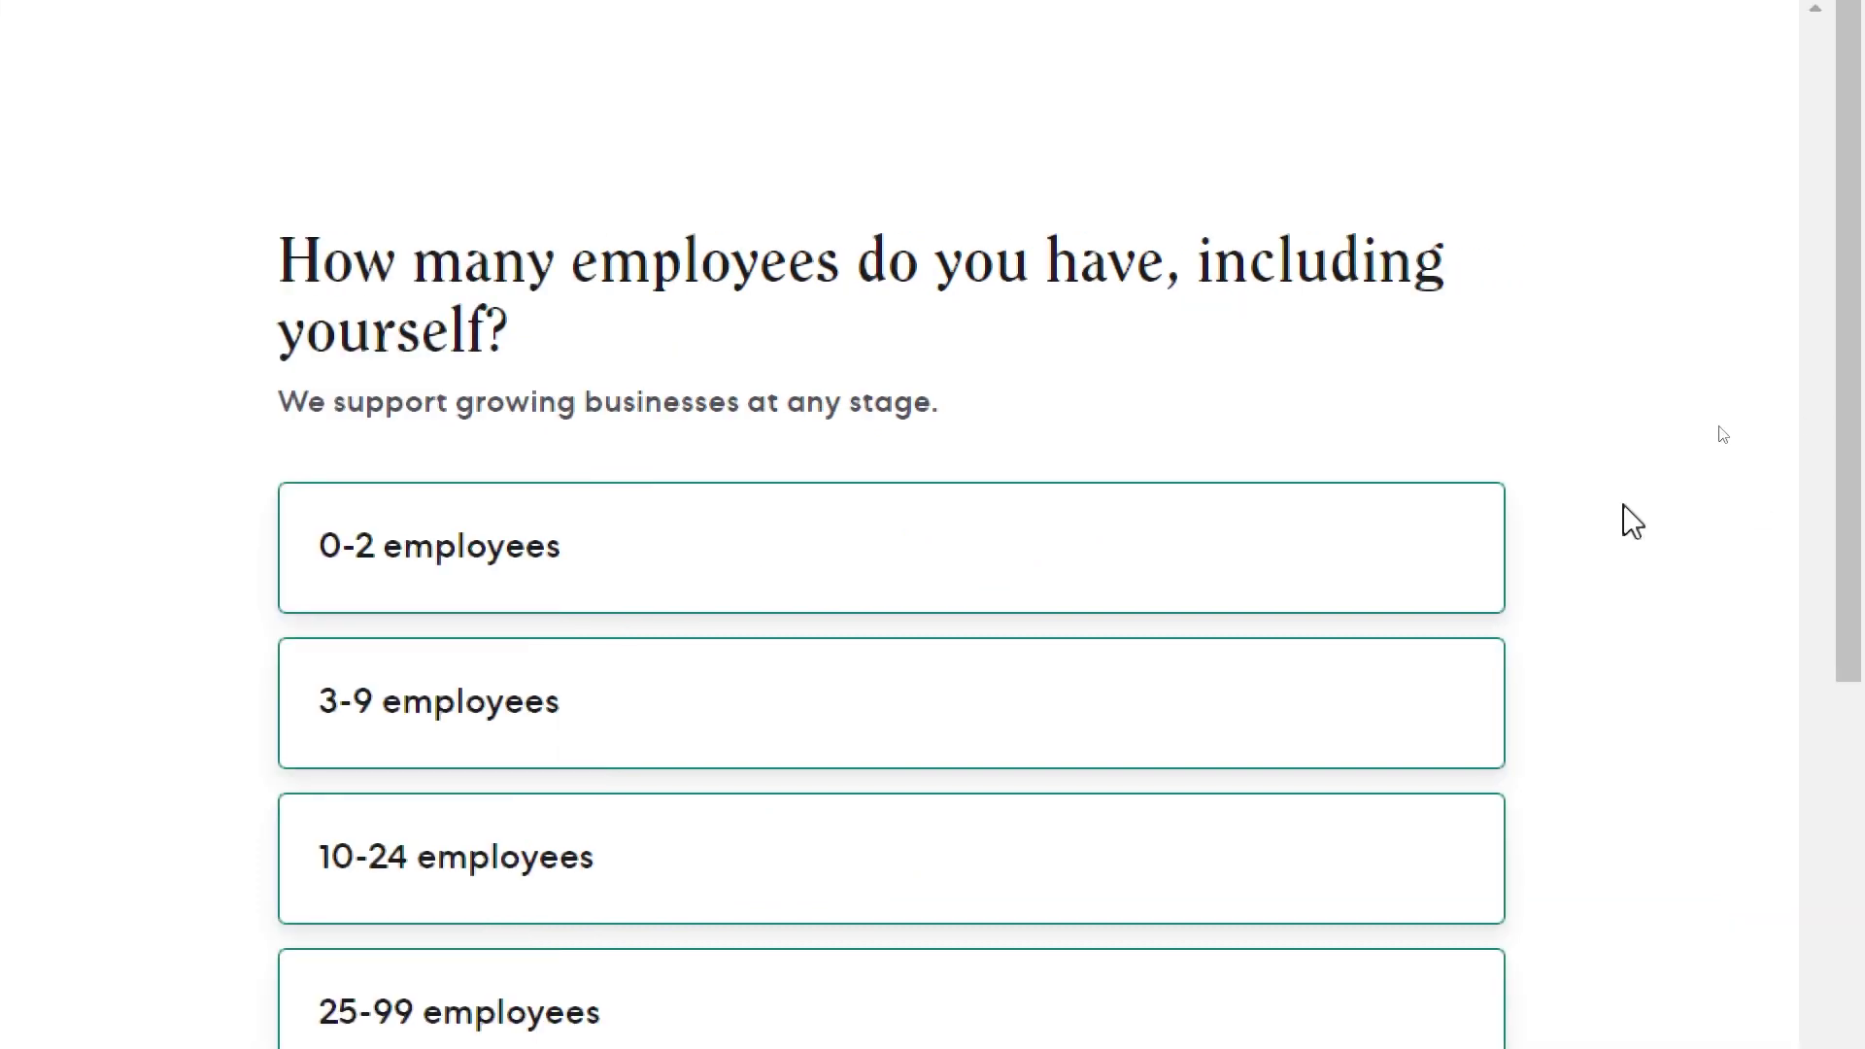
# Answer 0-2 employees, new to payroll, office or remote, ready to set up, submit and choose Google sign-up
pyautogui.click(637, 597)
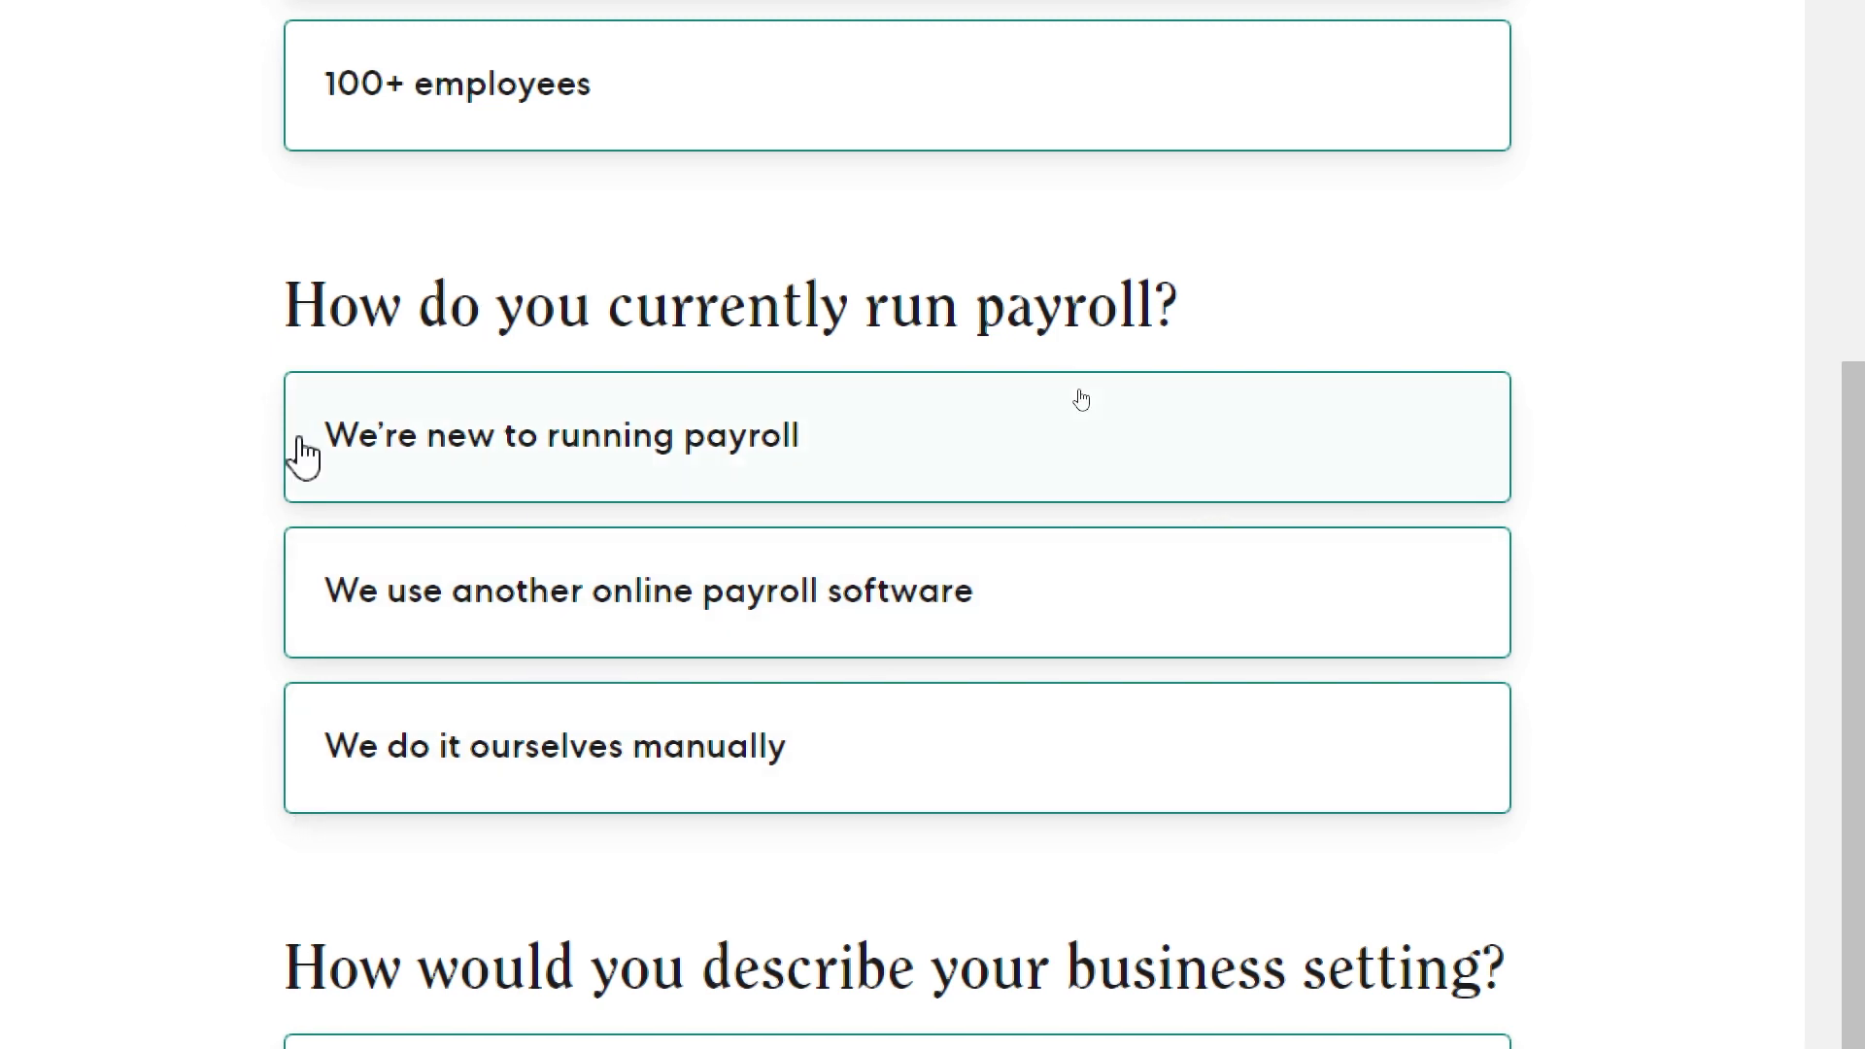
pyautogui.click(737, 489)
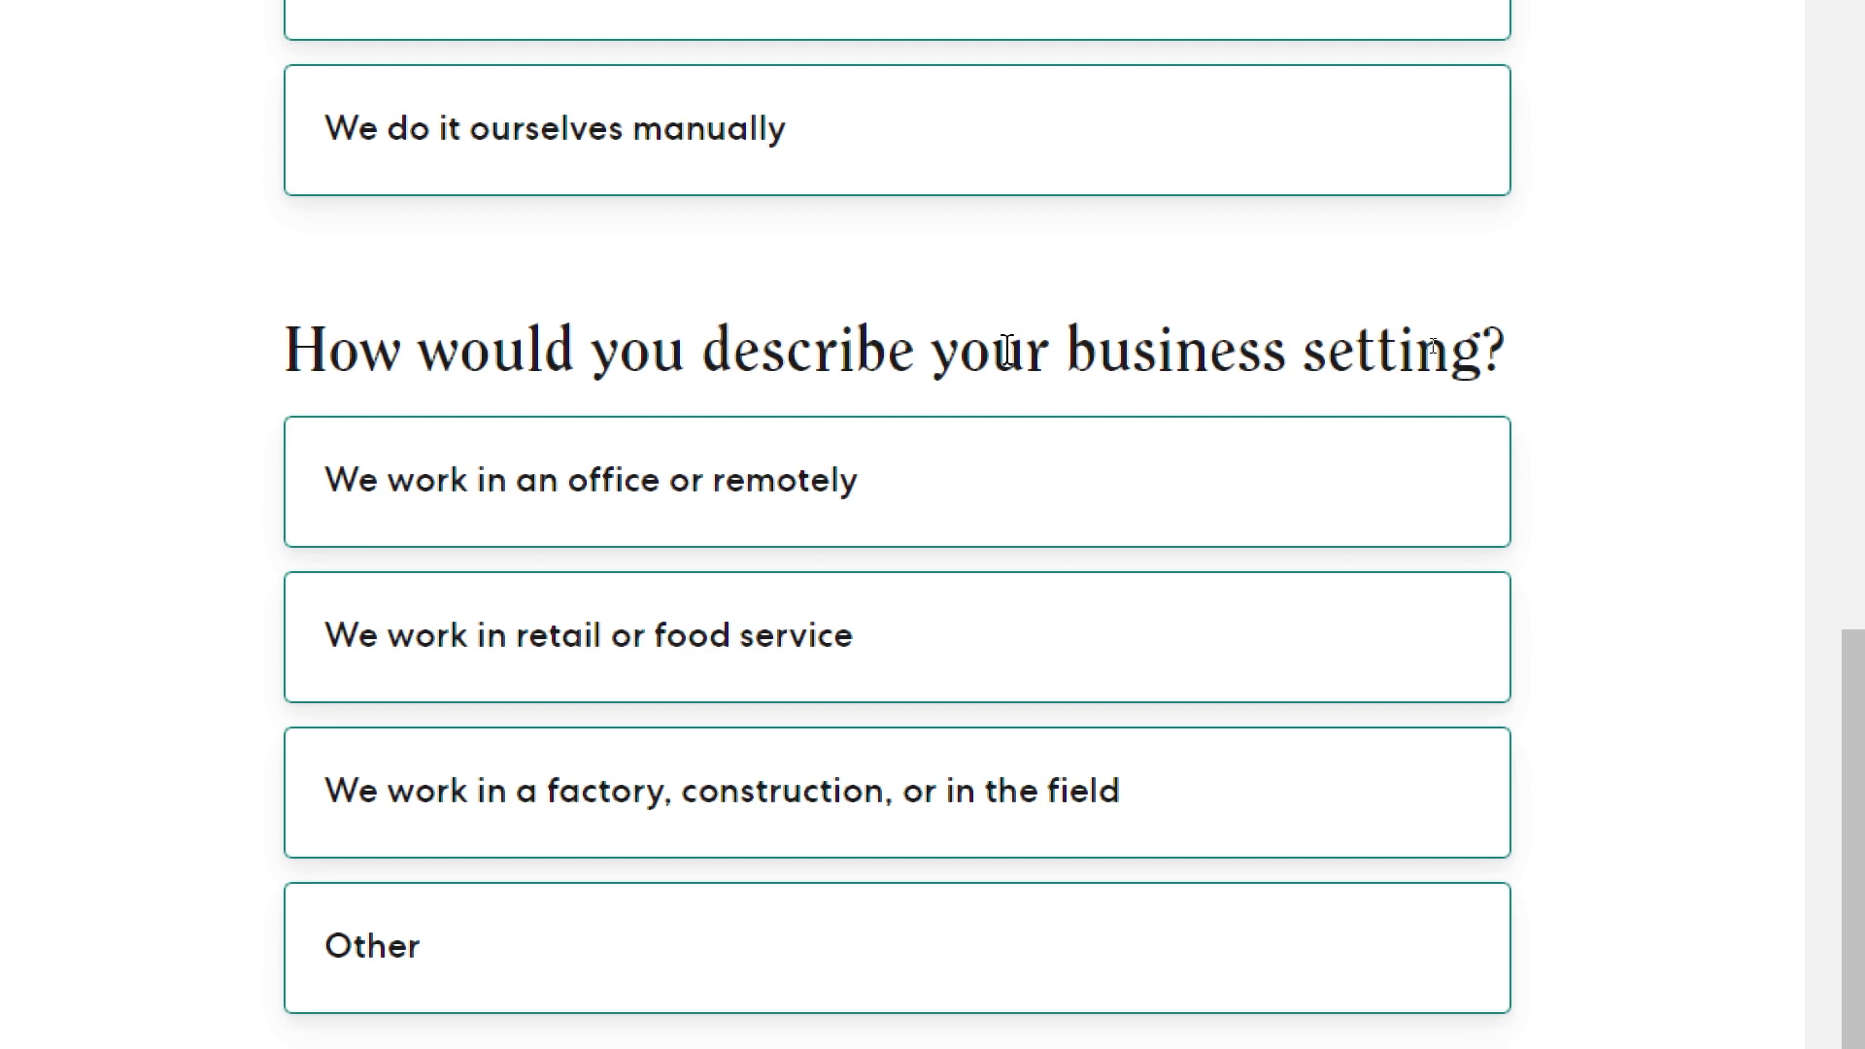
pyautogui.click(519, 510)
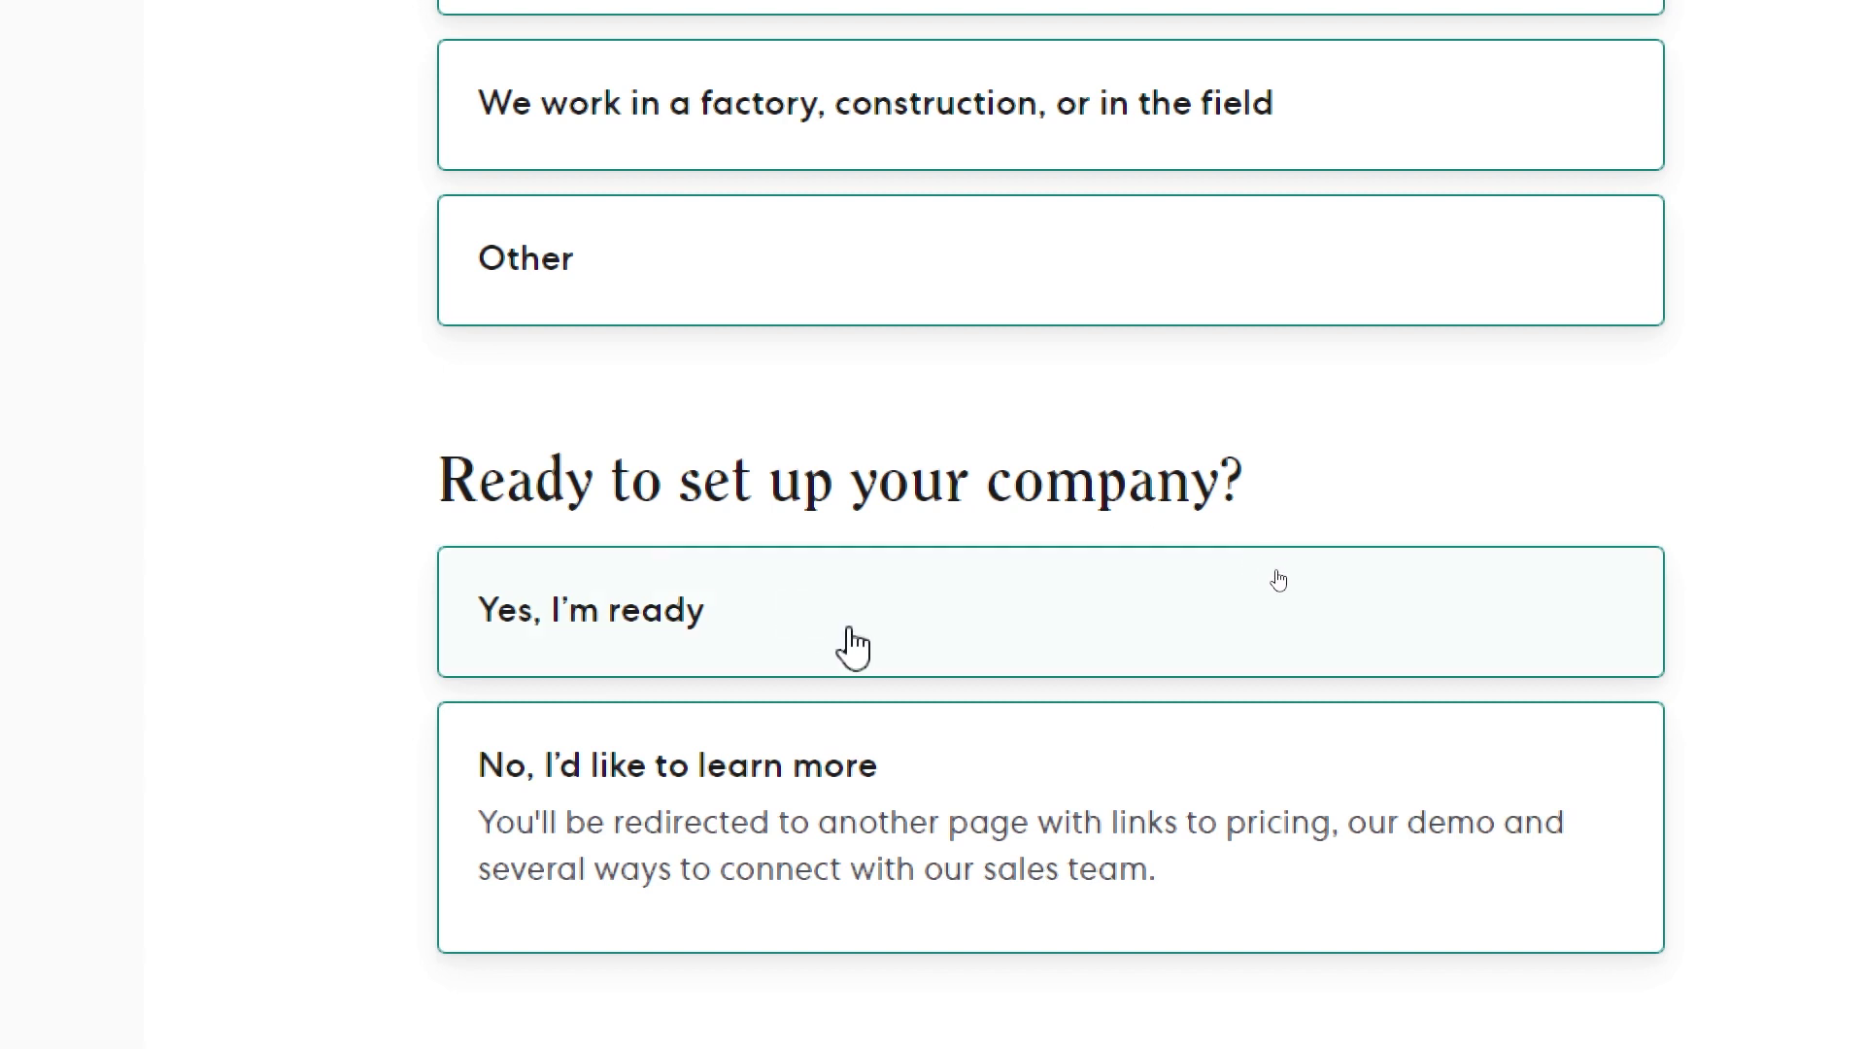
pyautogui.click(517, 643)
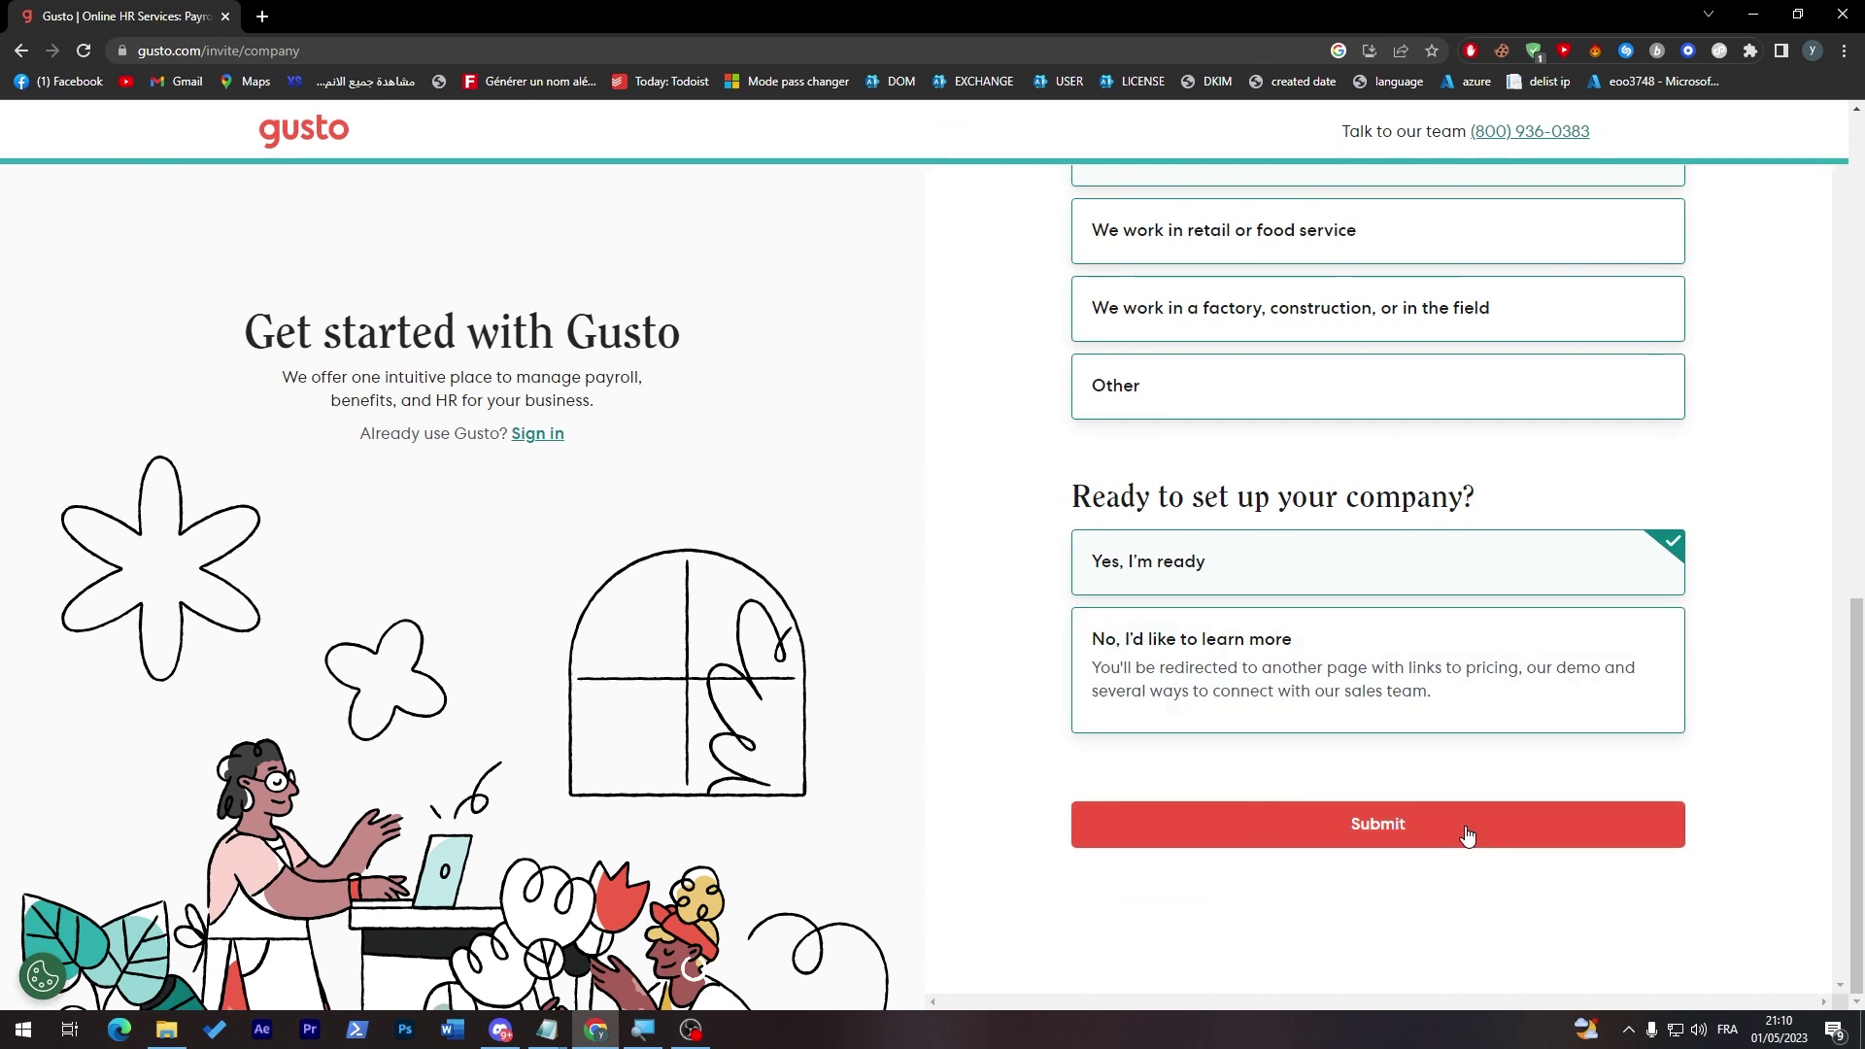
pyautogui.click(1377, 821)
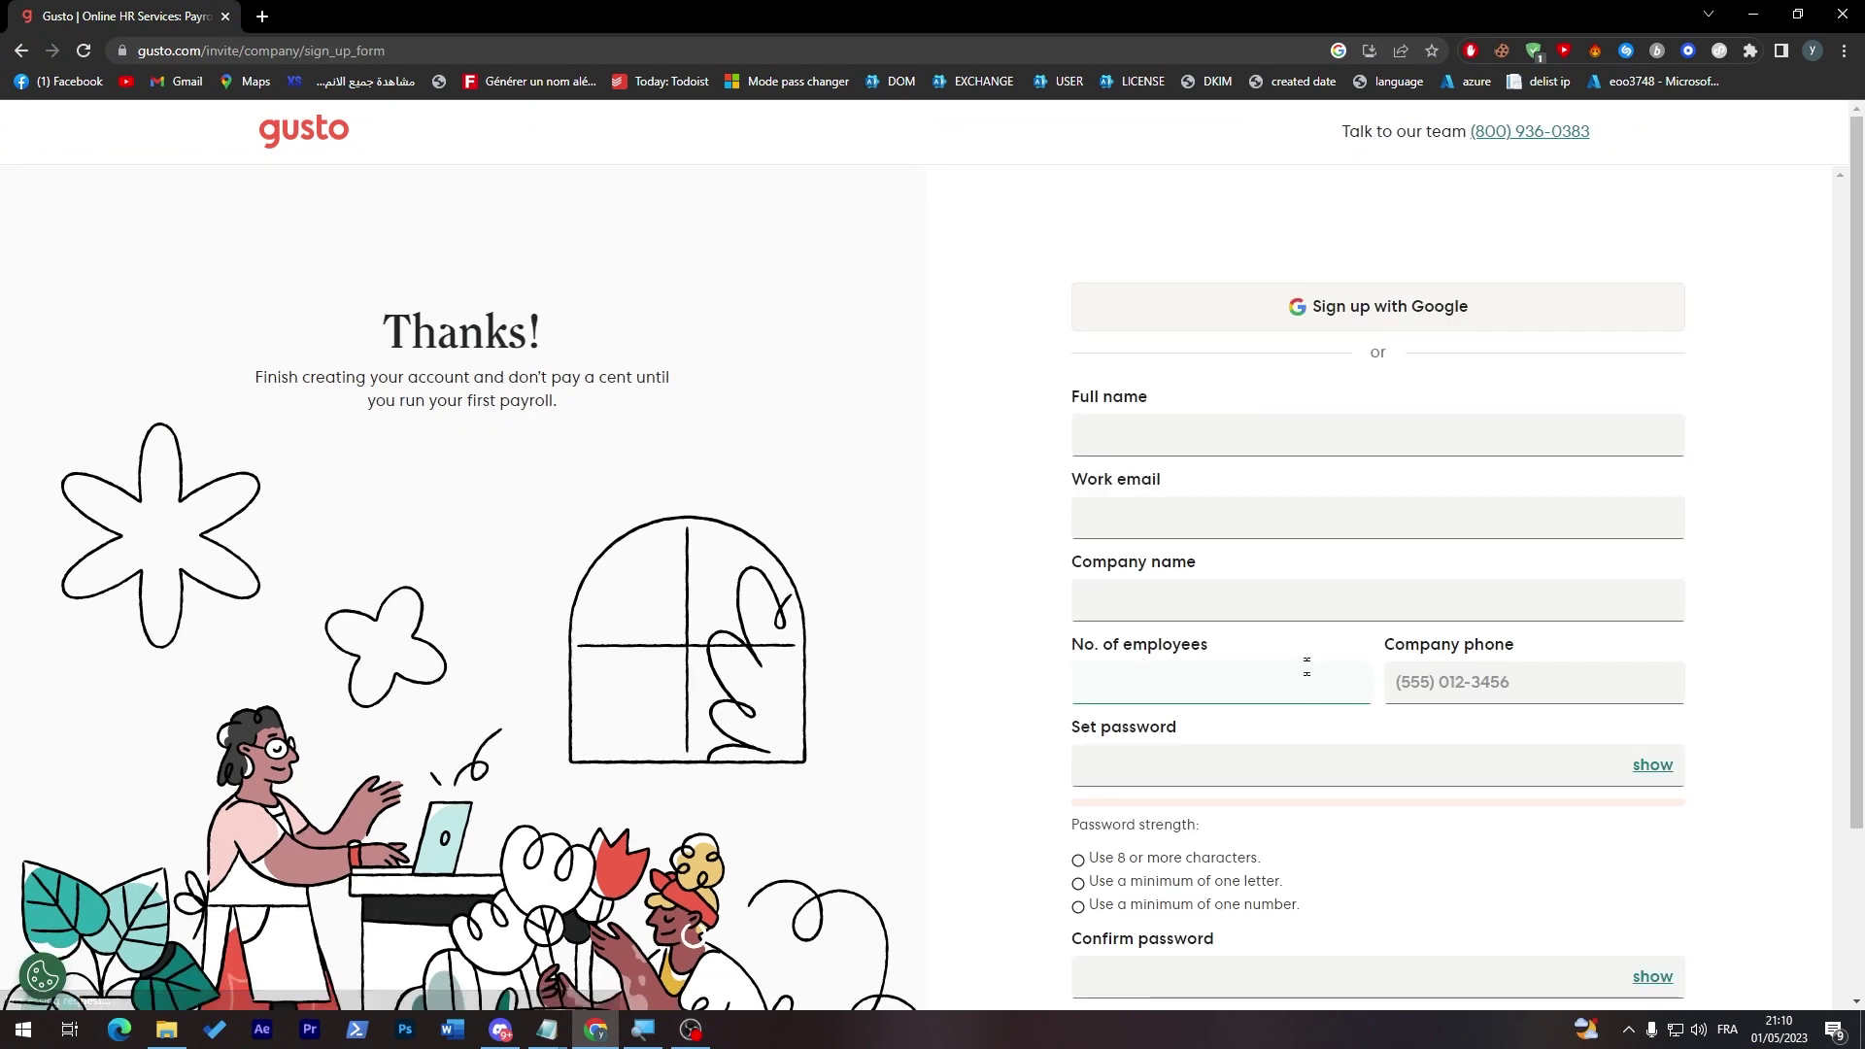
pyautogui.click(1335, 332)
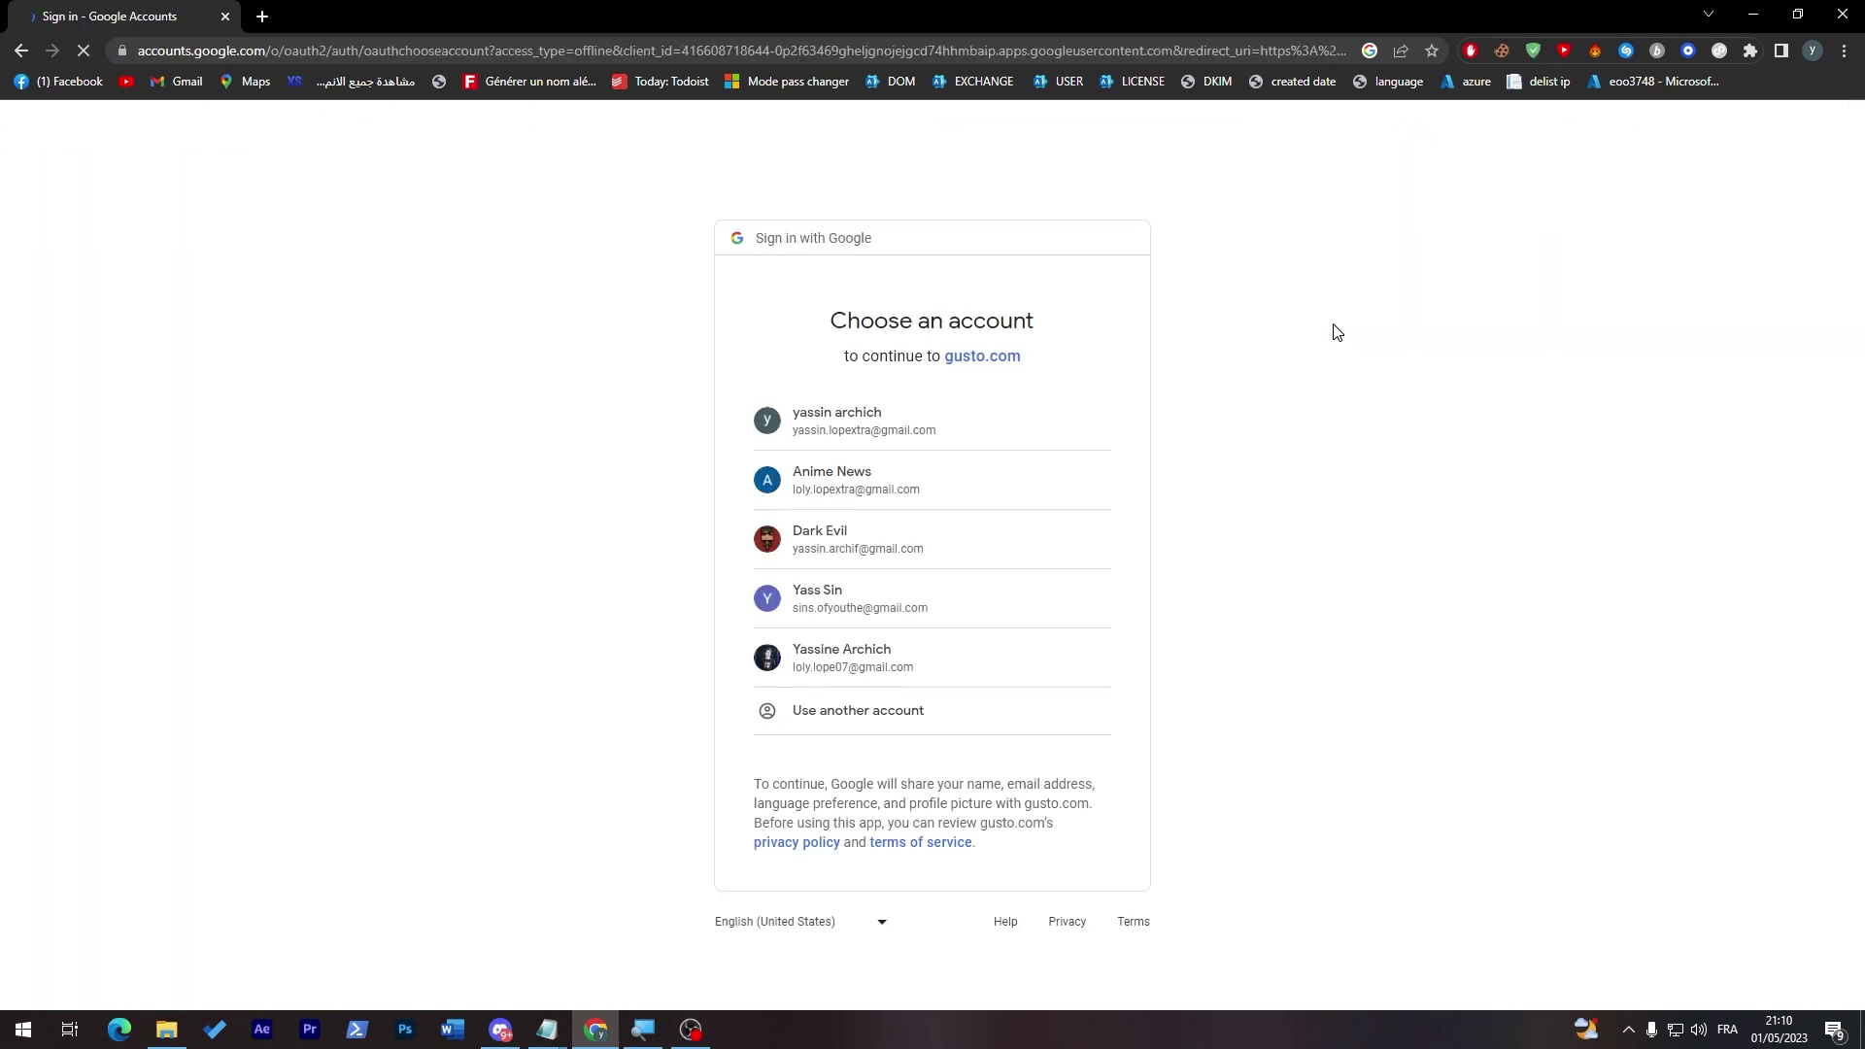
# Pick the Google account and create the account with company name 'tutorial' and 2 employees
pyautogui.click(894, 436)
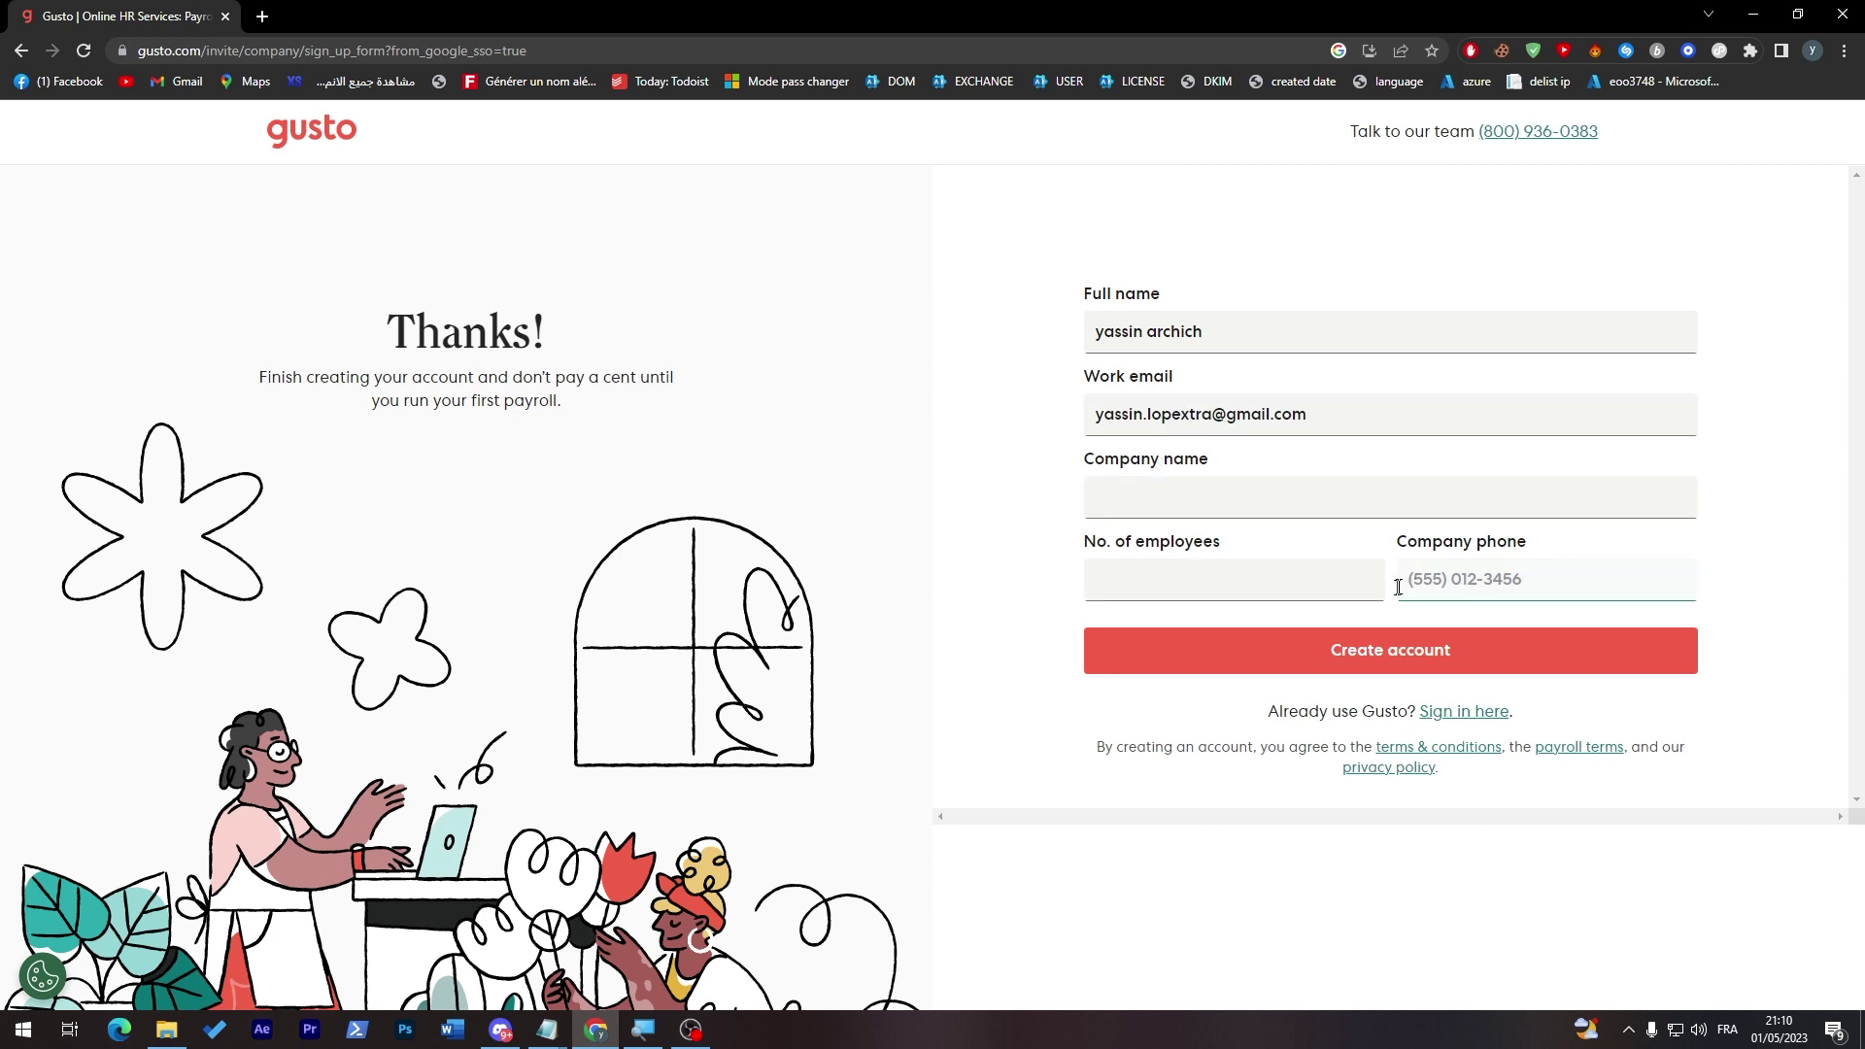
pyautogui.click(1290, 660)
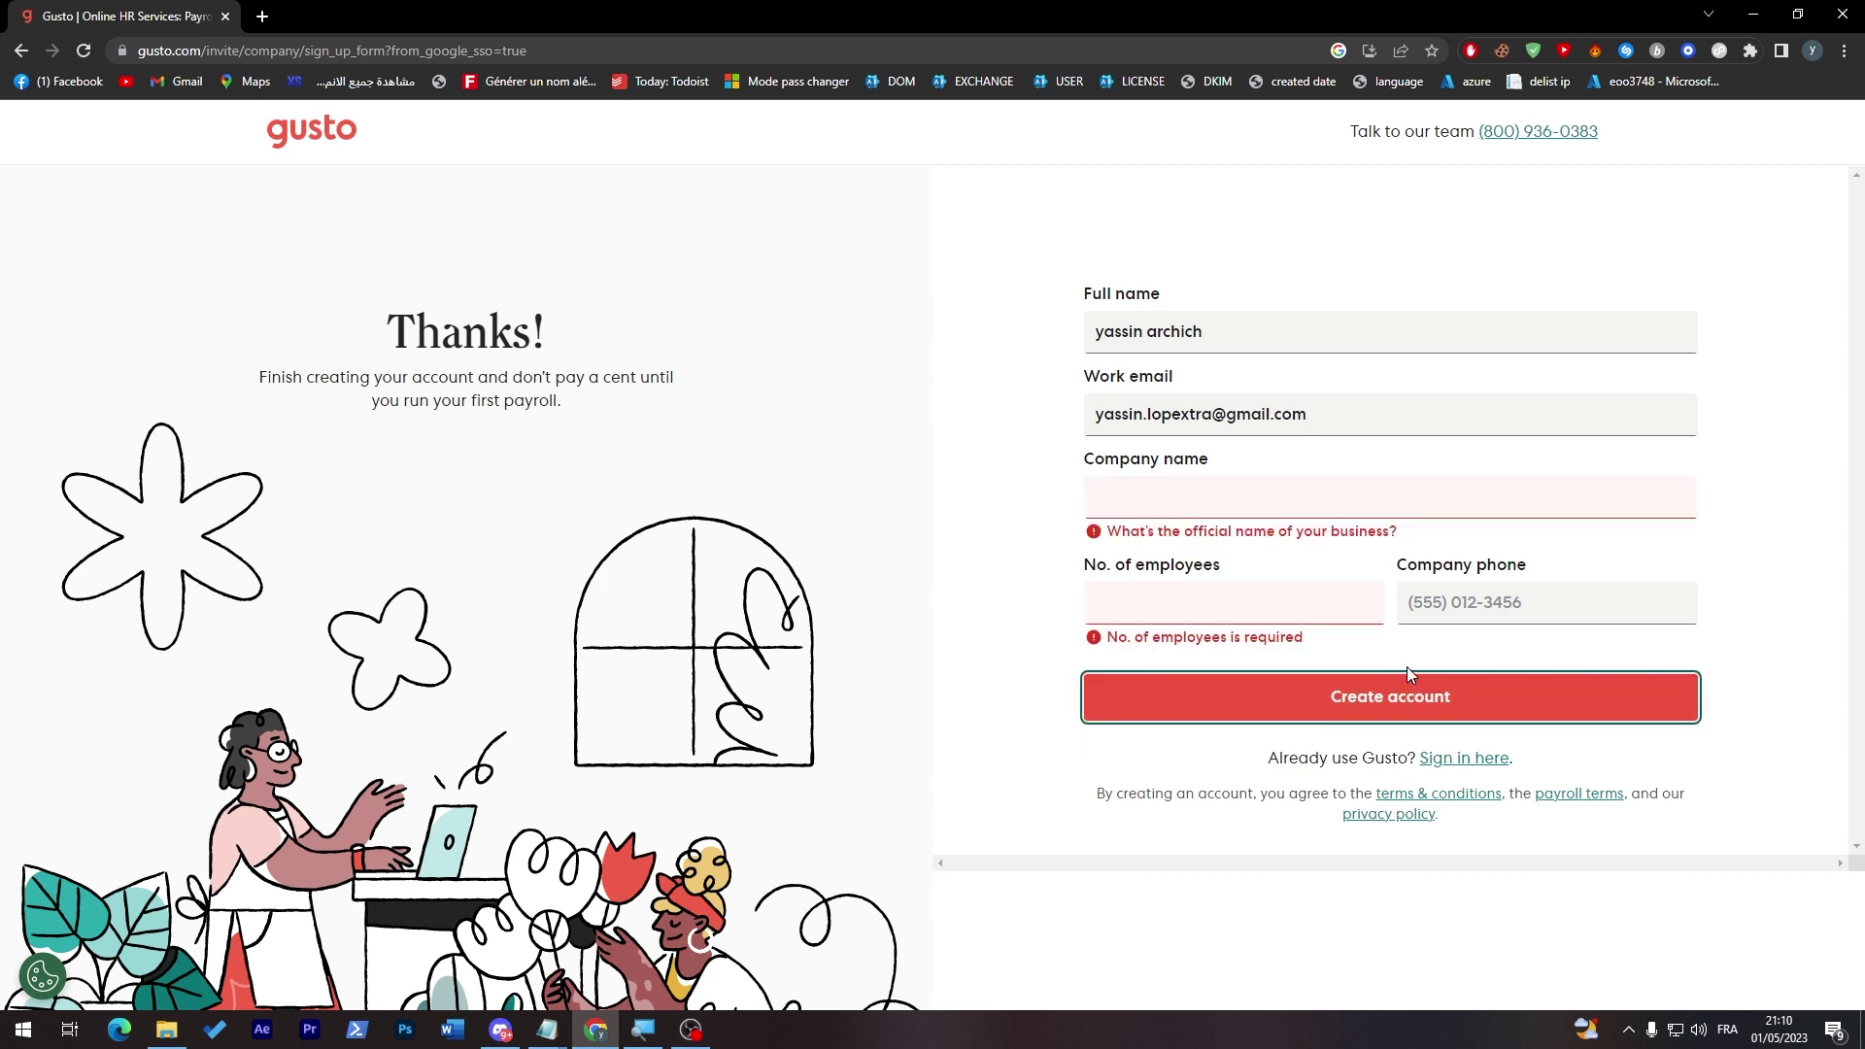
pyautogui.click(1240, 504)
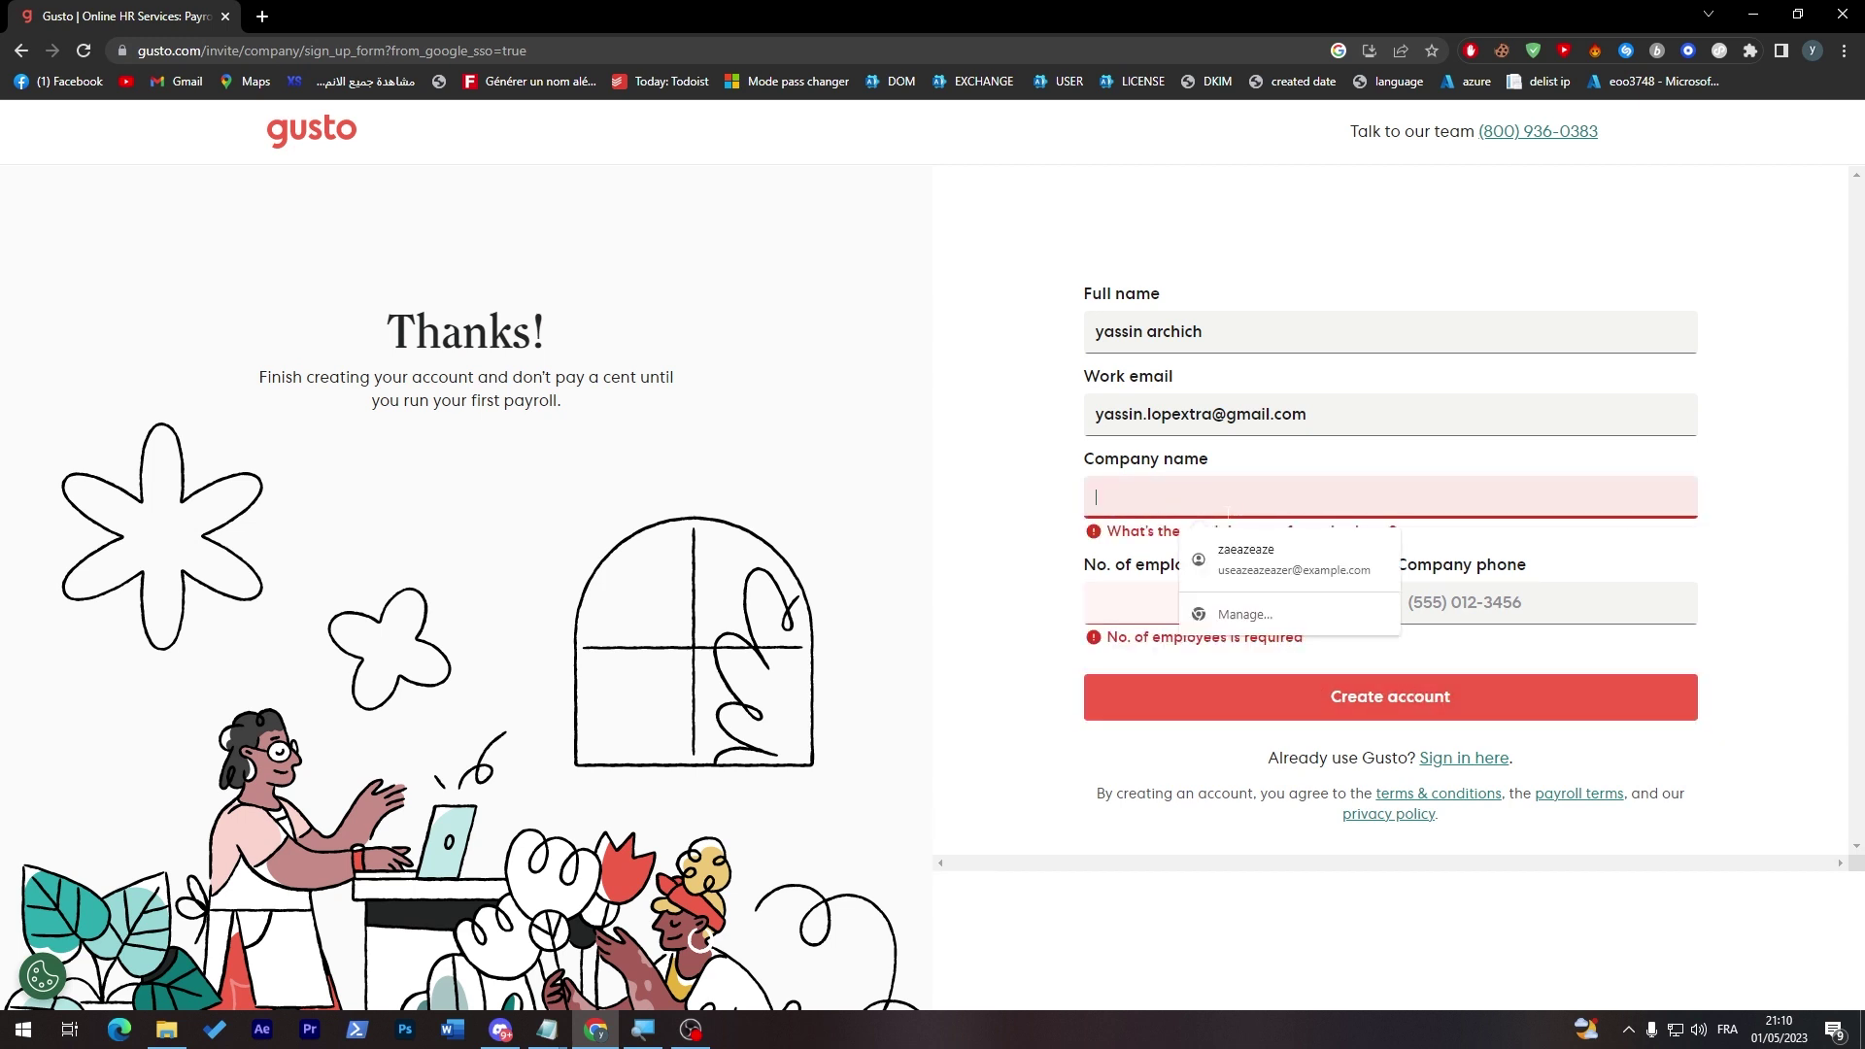
pyautogui.write('tutorial')
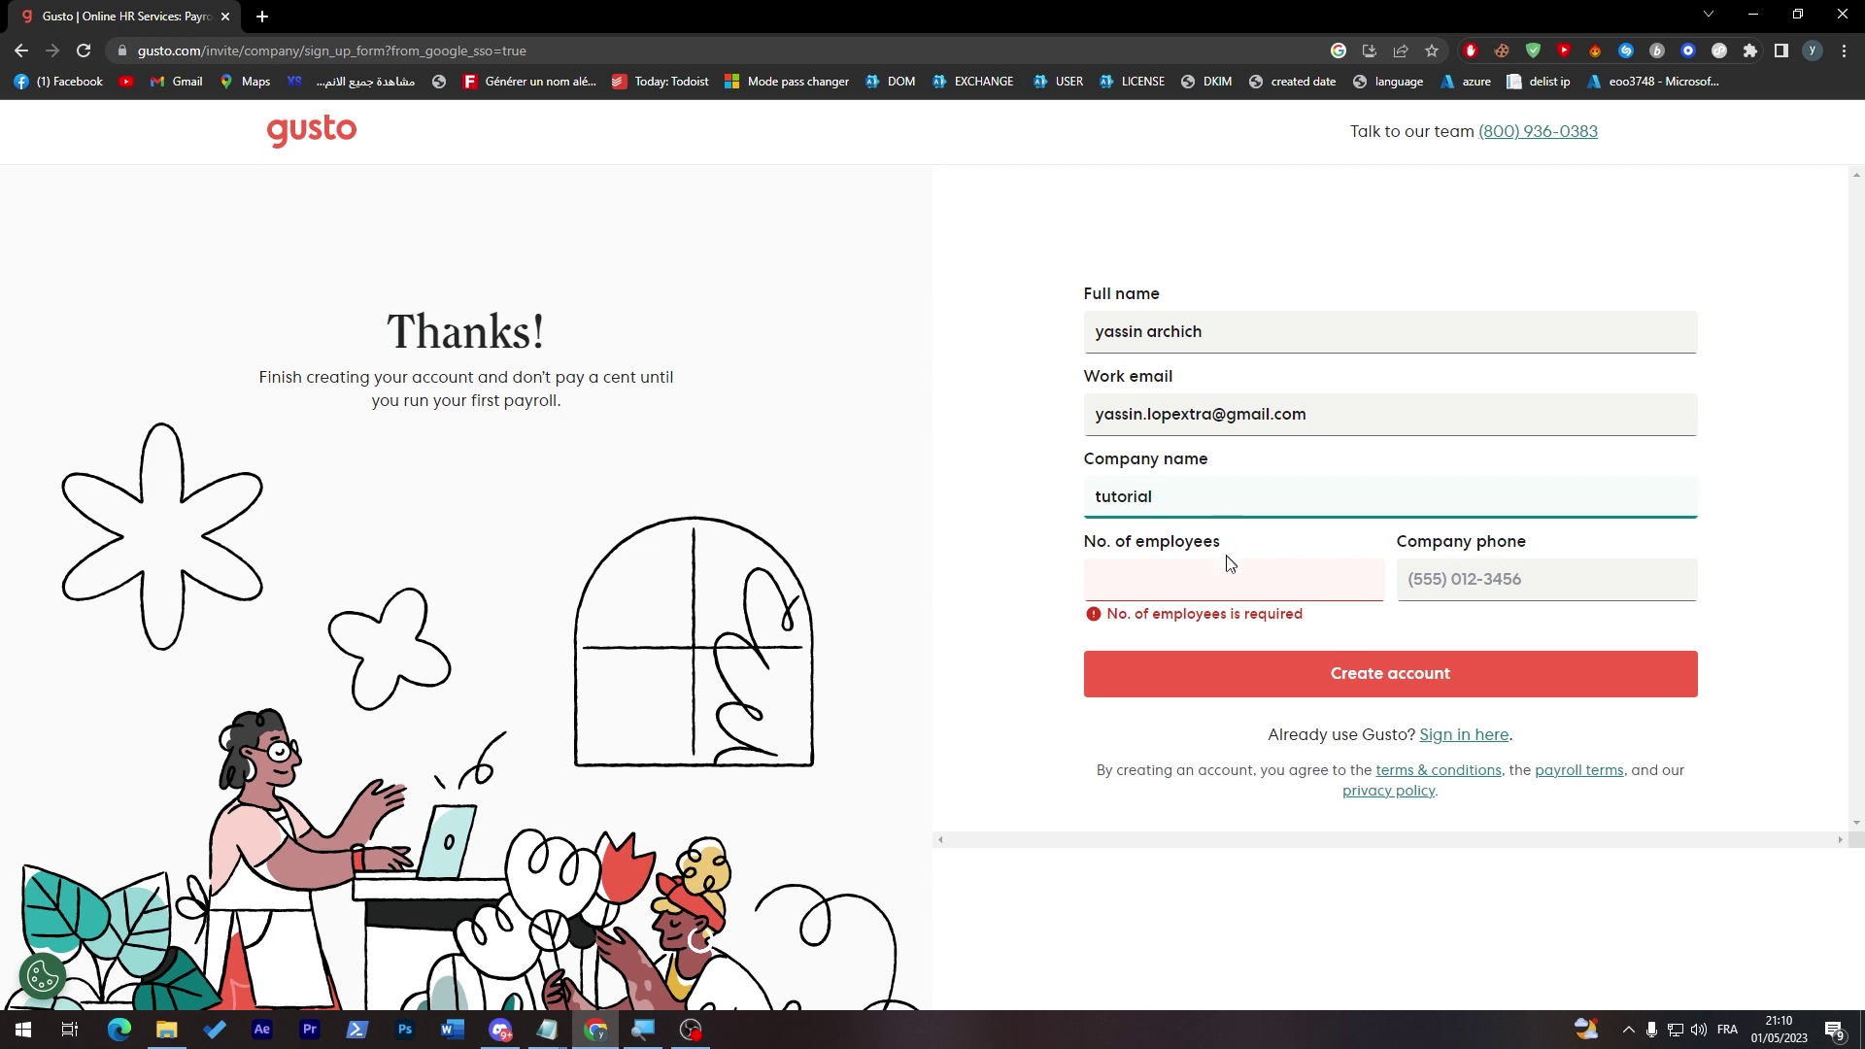
pyautogui.press('Tab')
pyautogui.write('2')
pyautogui.click(1272, 644)
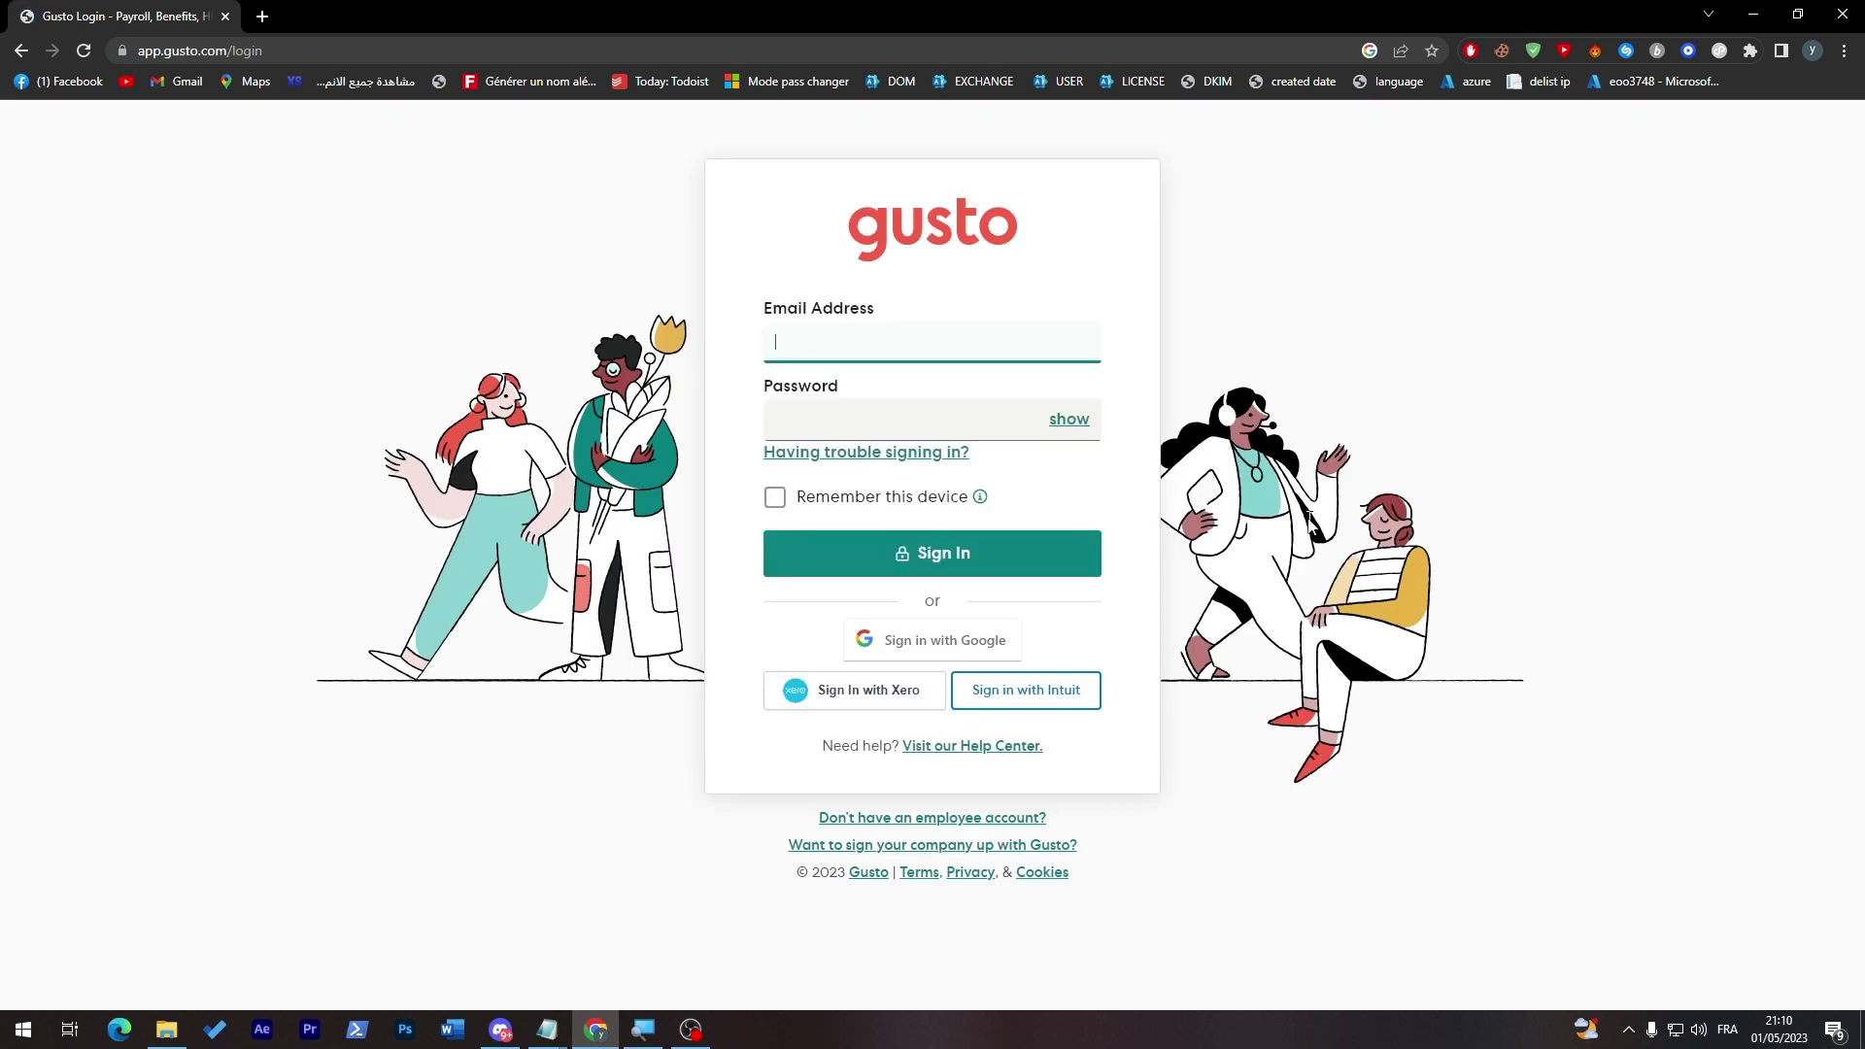
# Sign in with Google and submit that the company will pay myself and employees
pyautogui.click(953, 652)
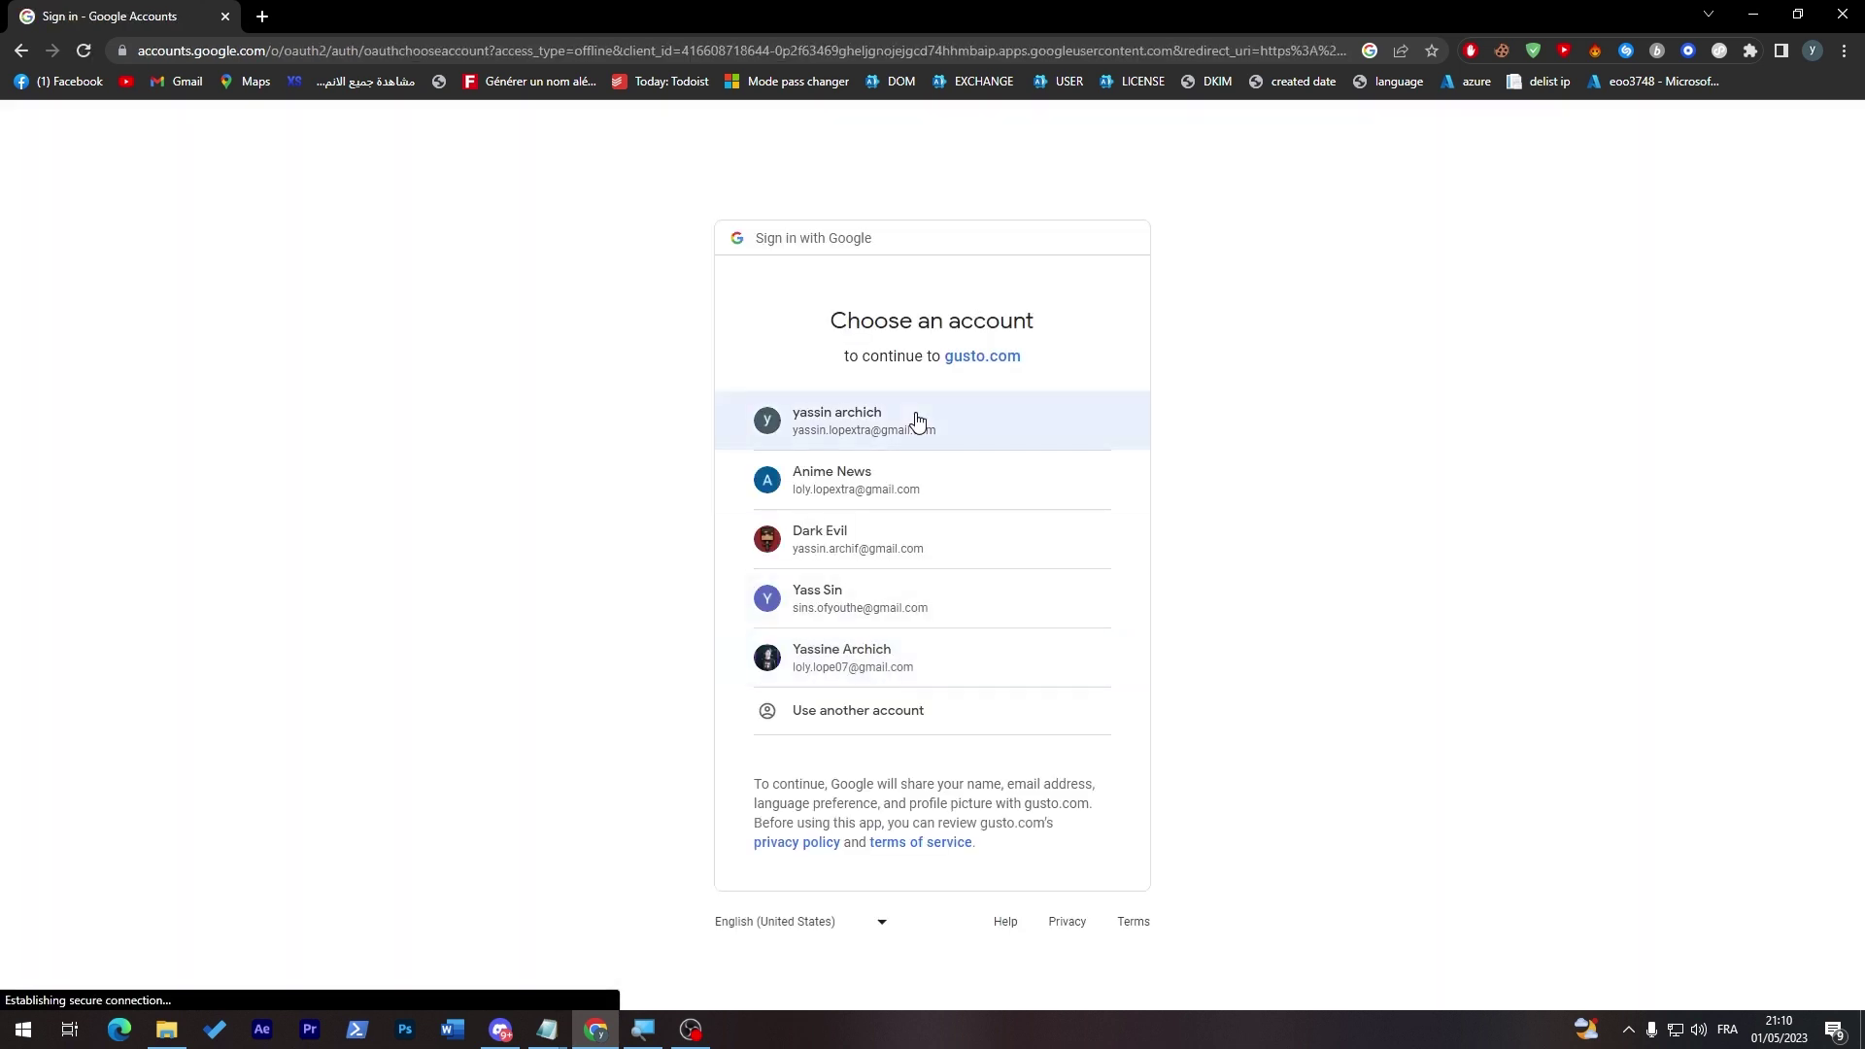
pyautogui.click(917, 420)
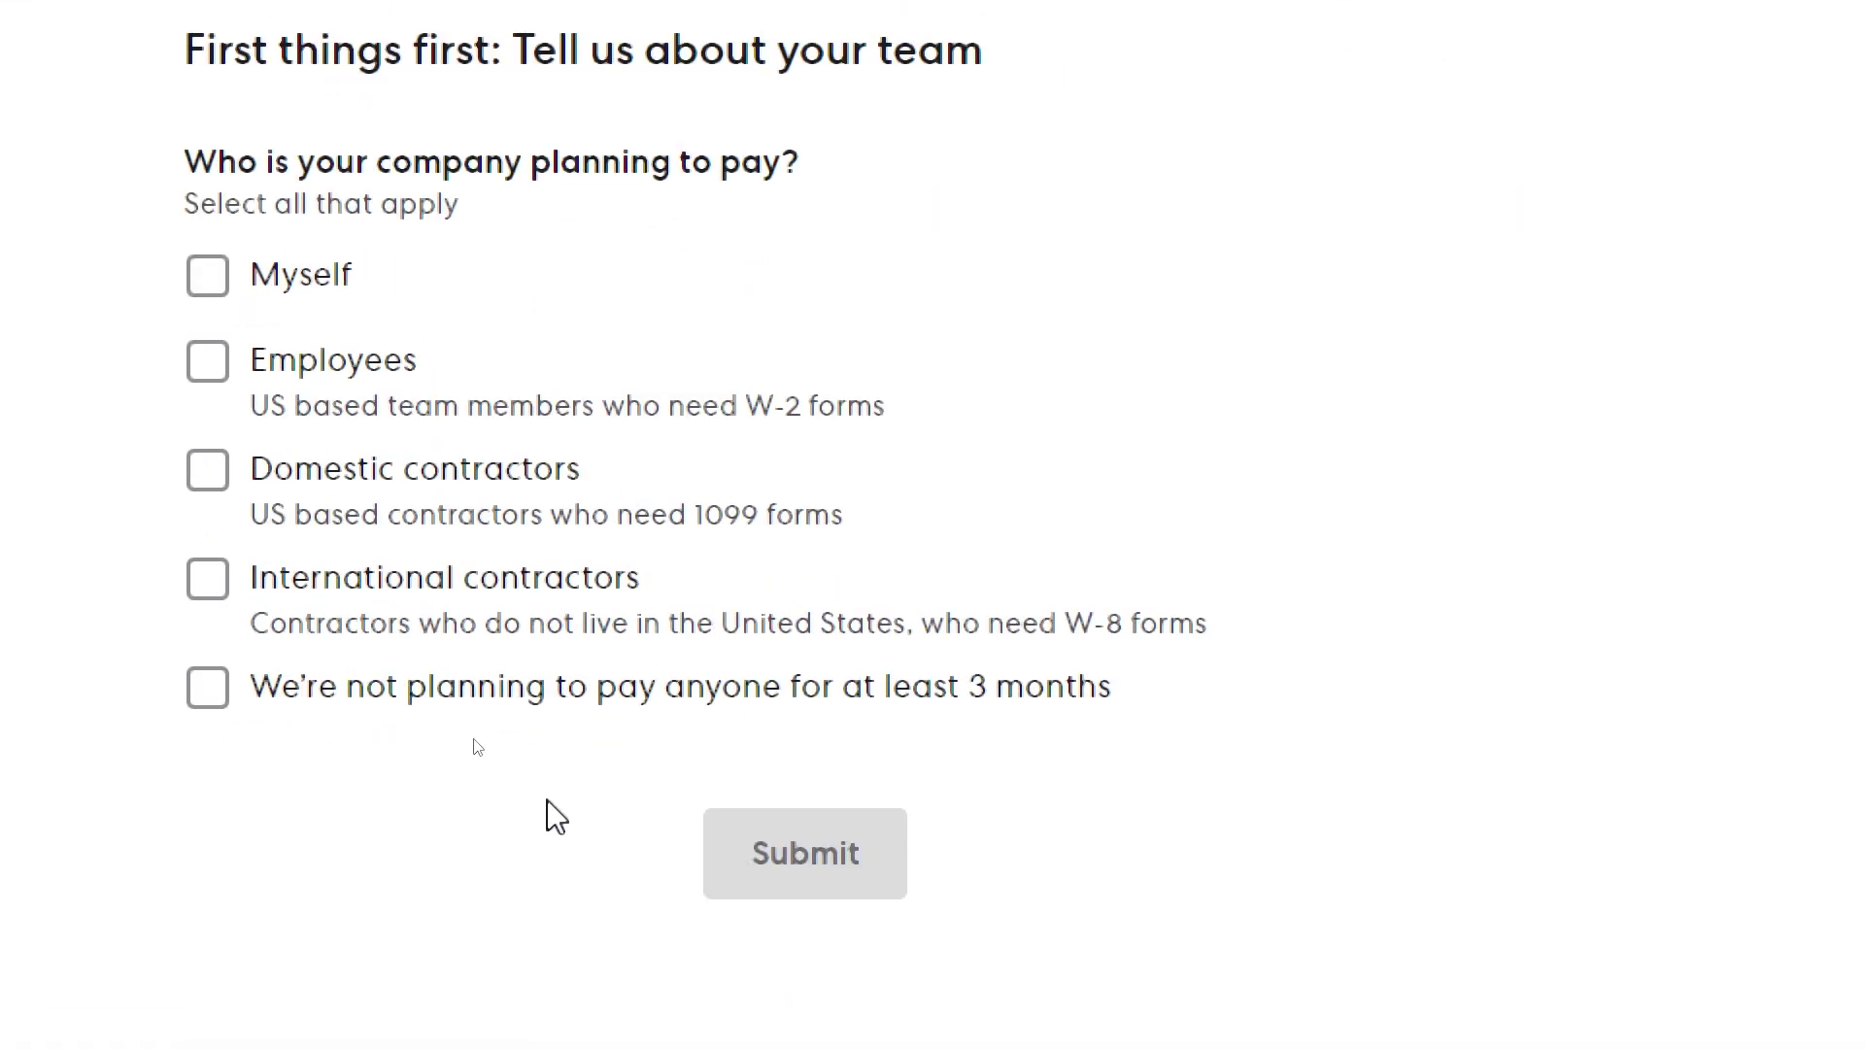
pyautogui.click(276, 280)
pyautogui.click(285, 382)
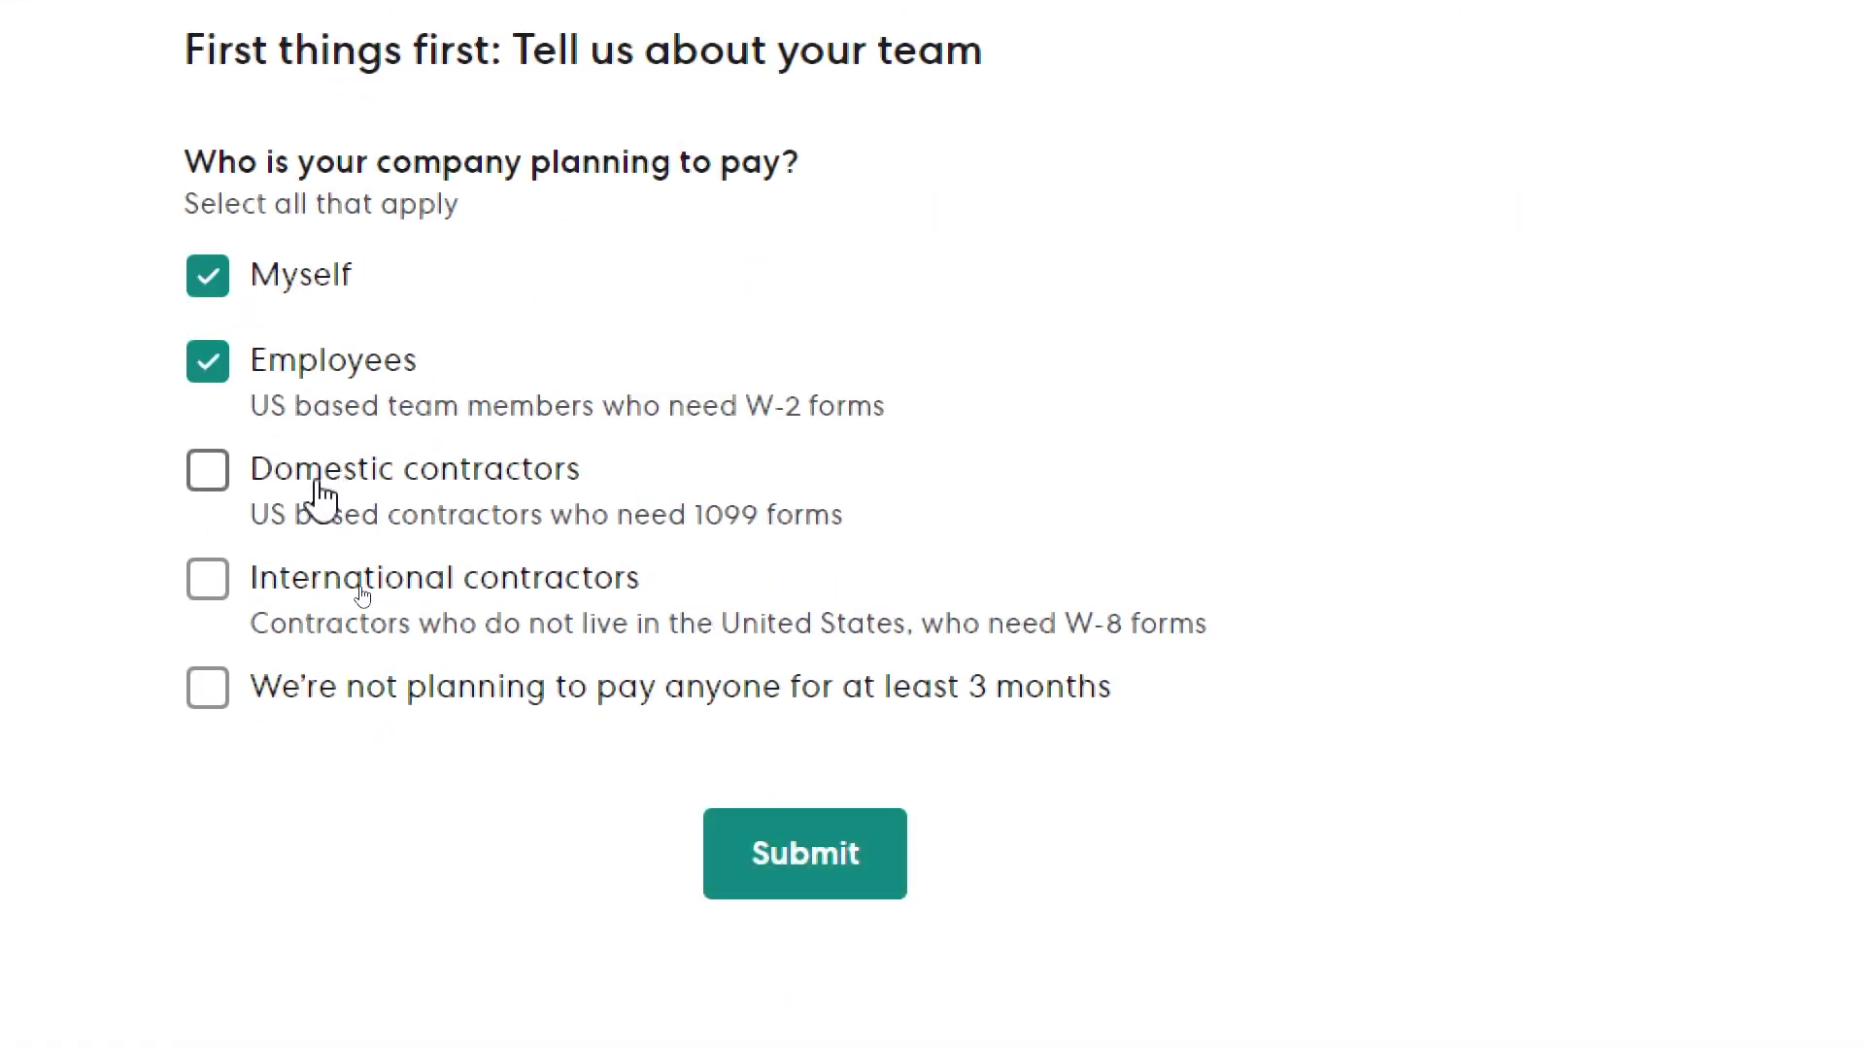
pyautogui.click(845, 862)
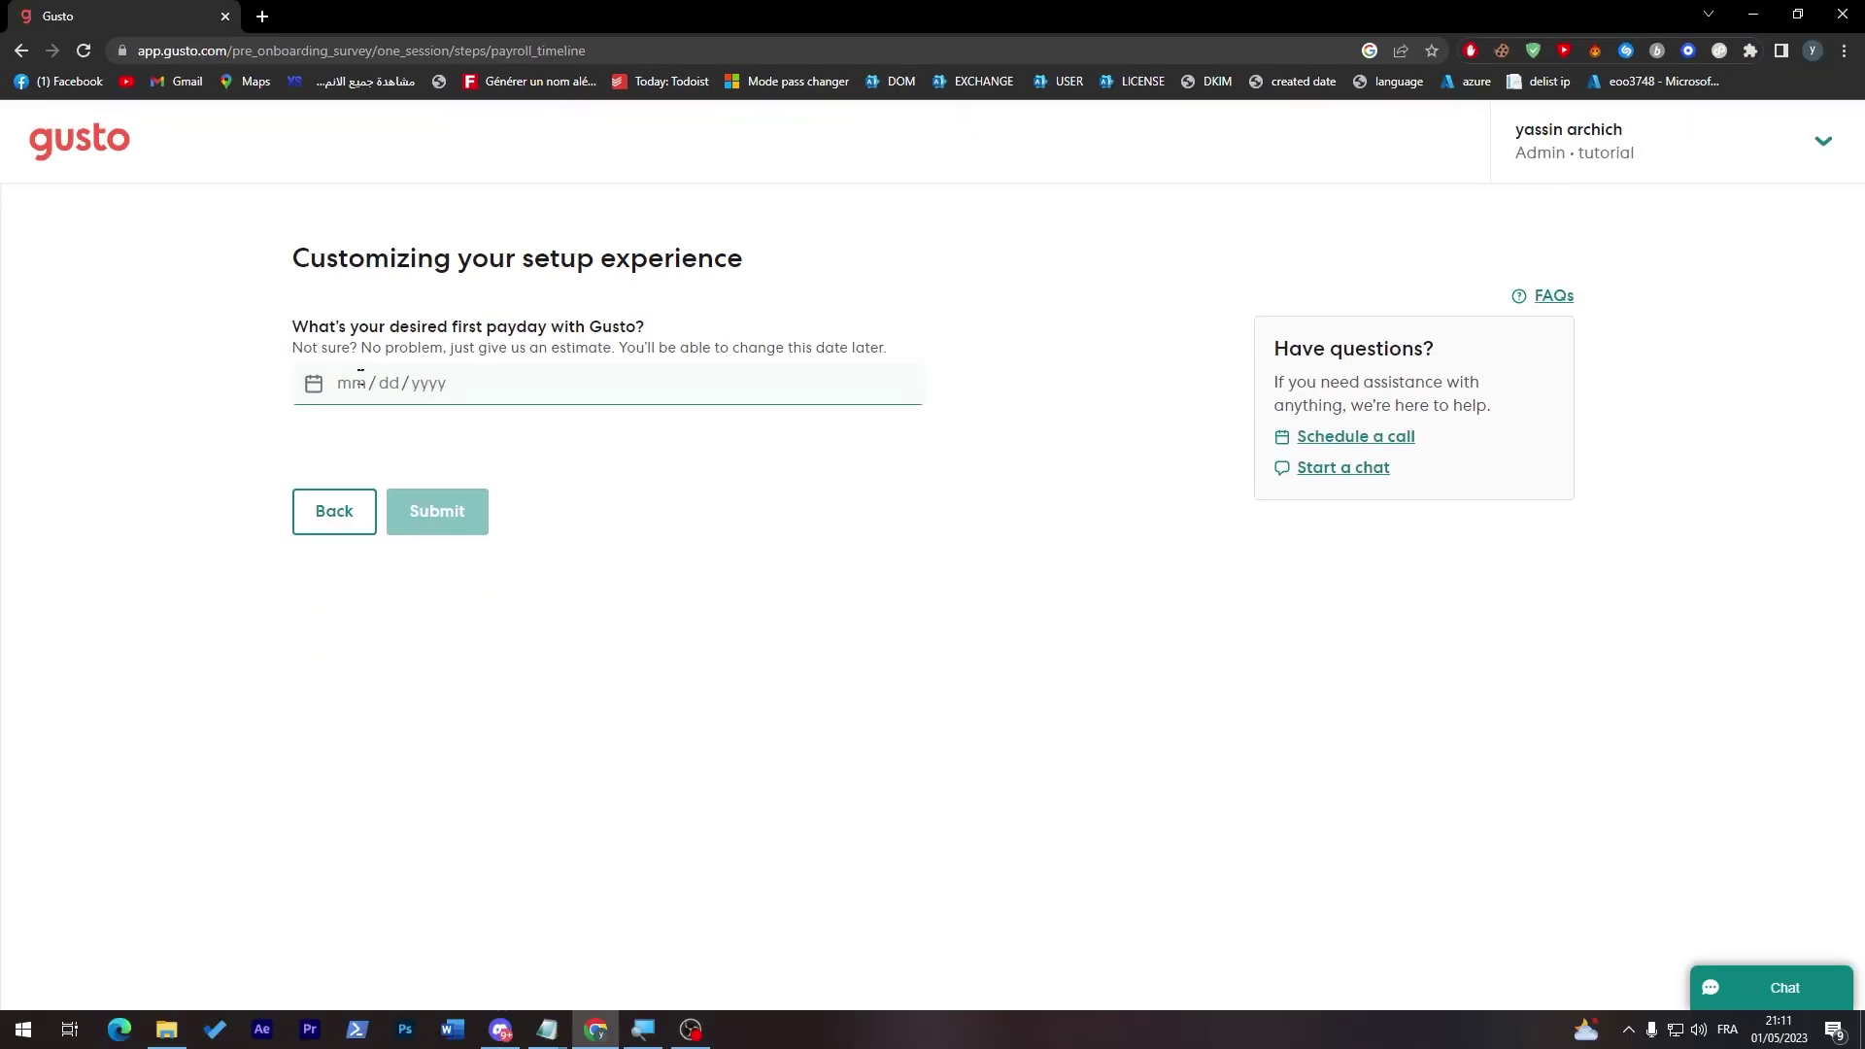
pyautogui.click(359, 378)
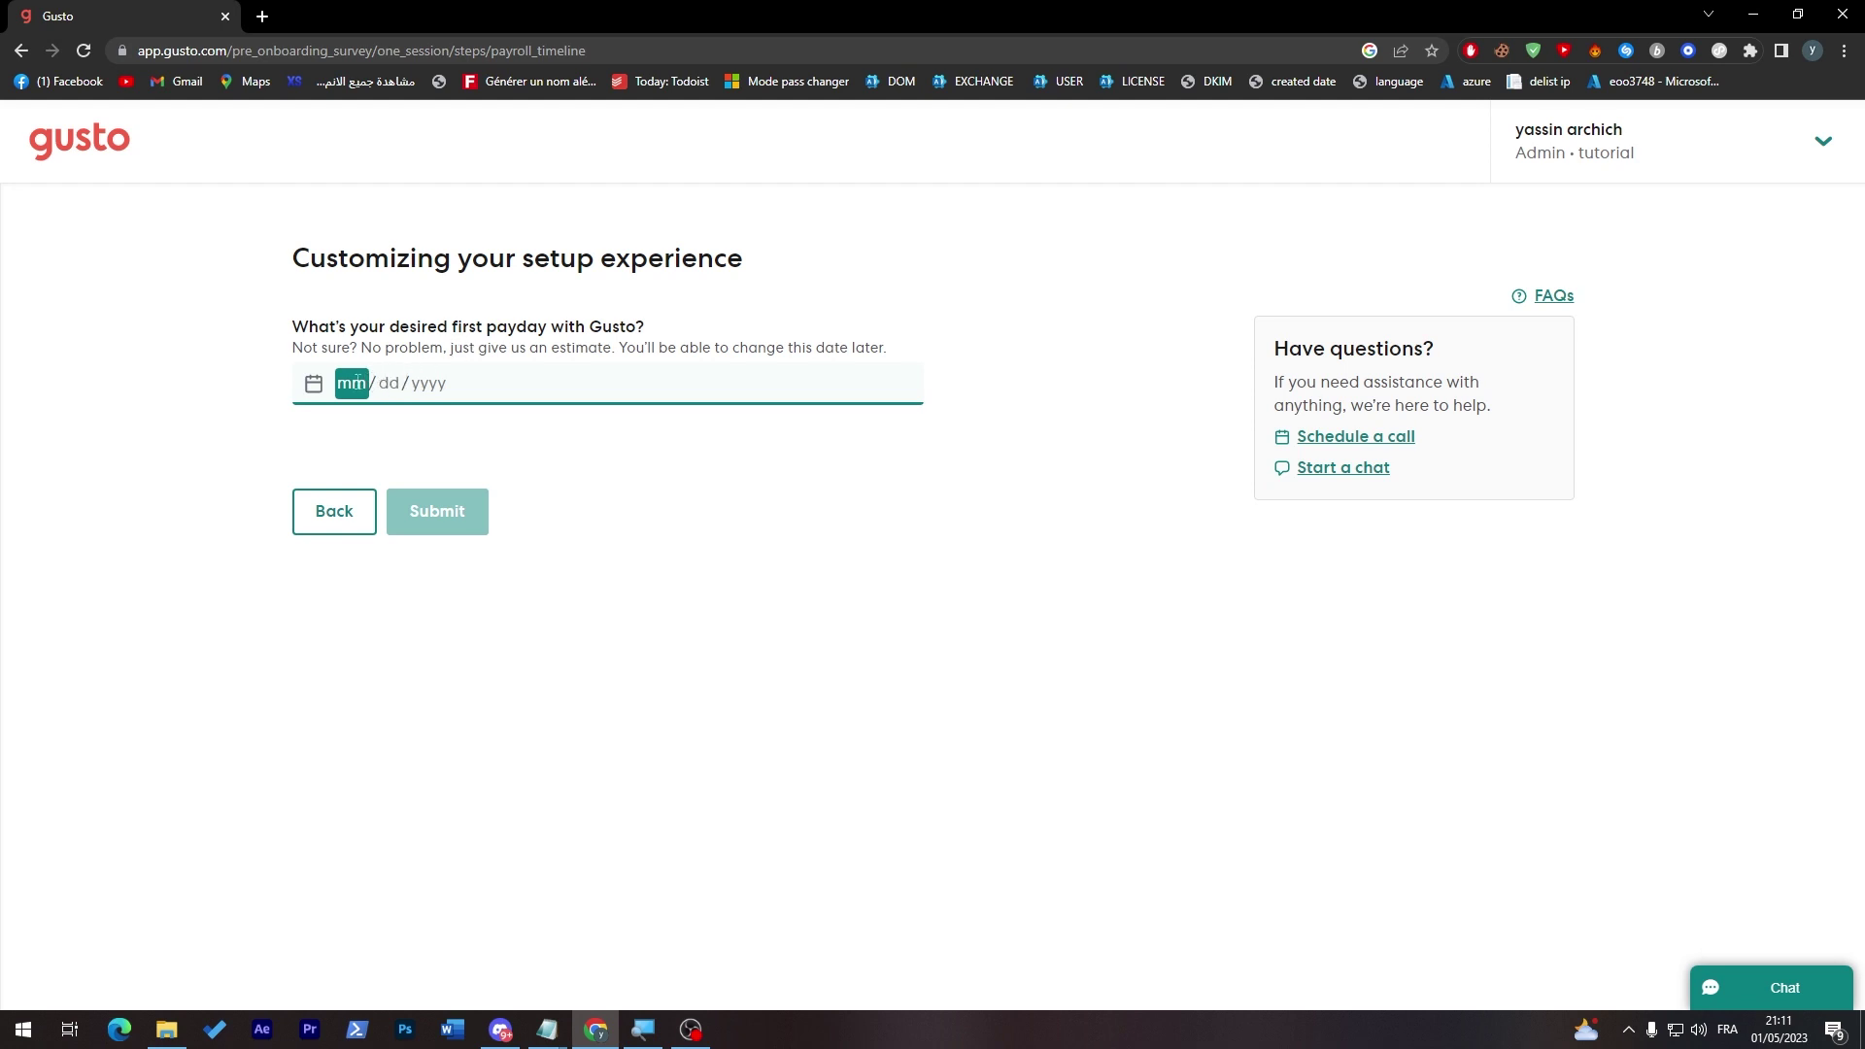
# Enter first payday 06/5/2023, answer yes to both payroll questions, submit and start company setup
pyautogui.press('Right')
pyautogui.press('Left')
pyautogui.write('0')
pyautogui.write('7')
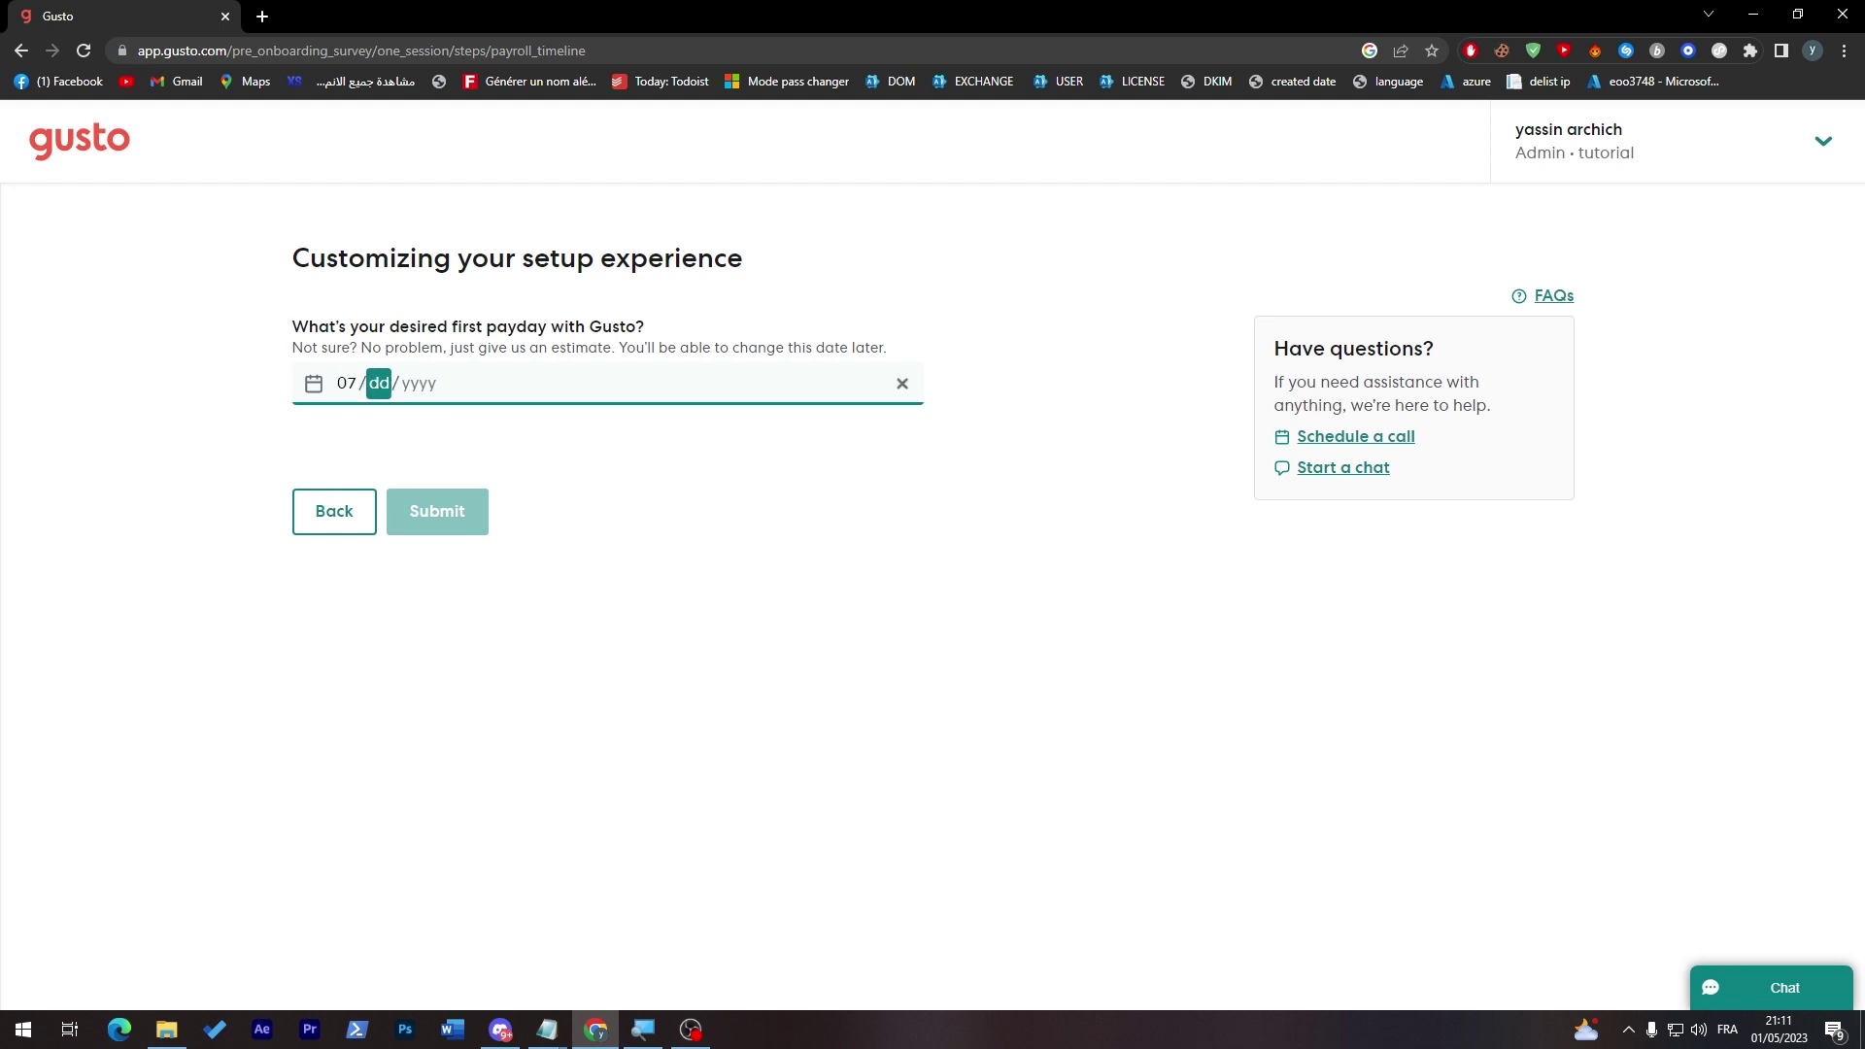
pyautogui.press('Left')
pyautogui.write('06 / ')
pyautogui.write('5 / ')
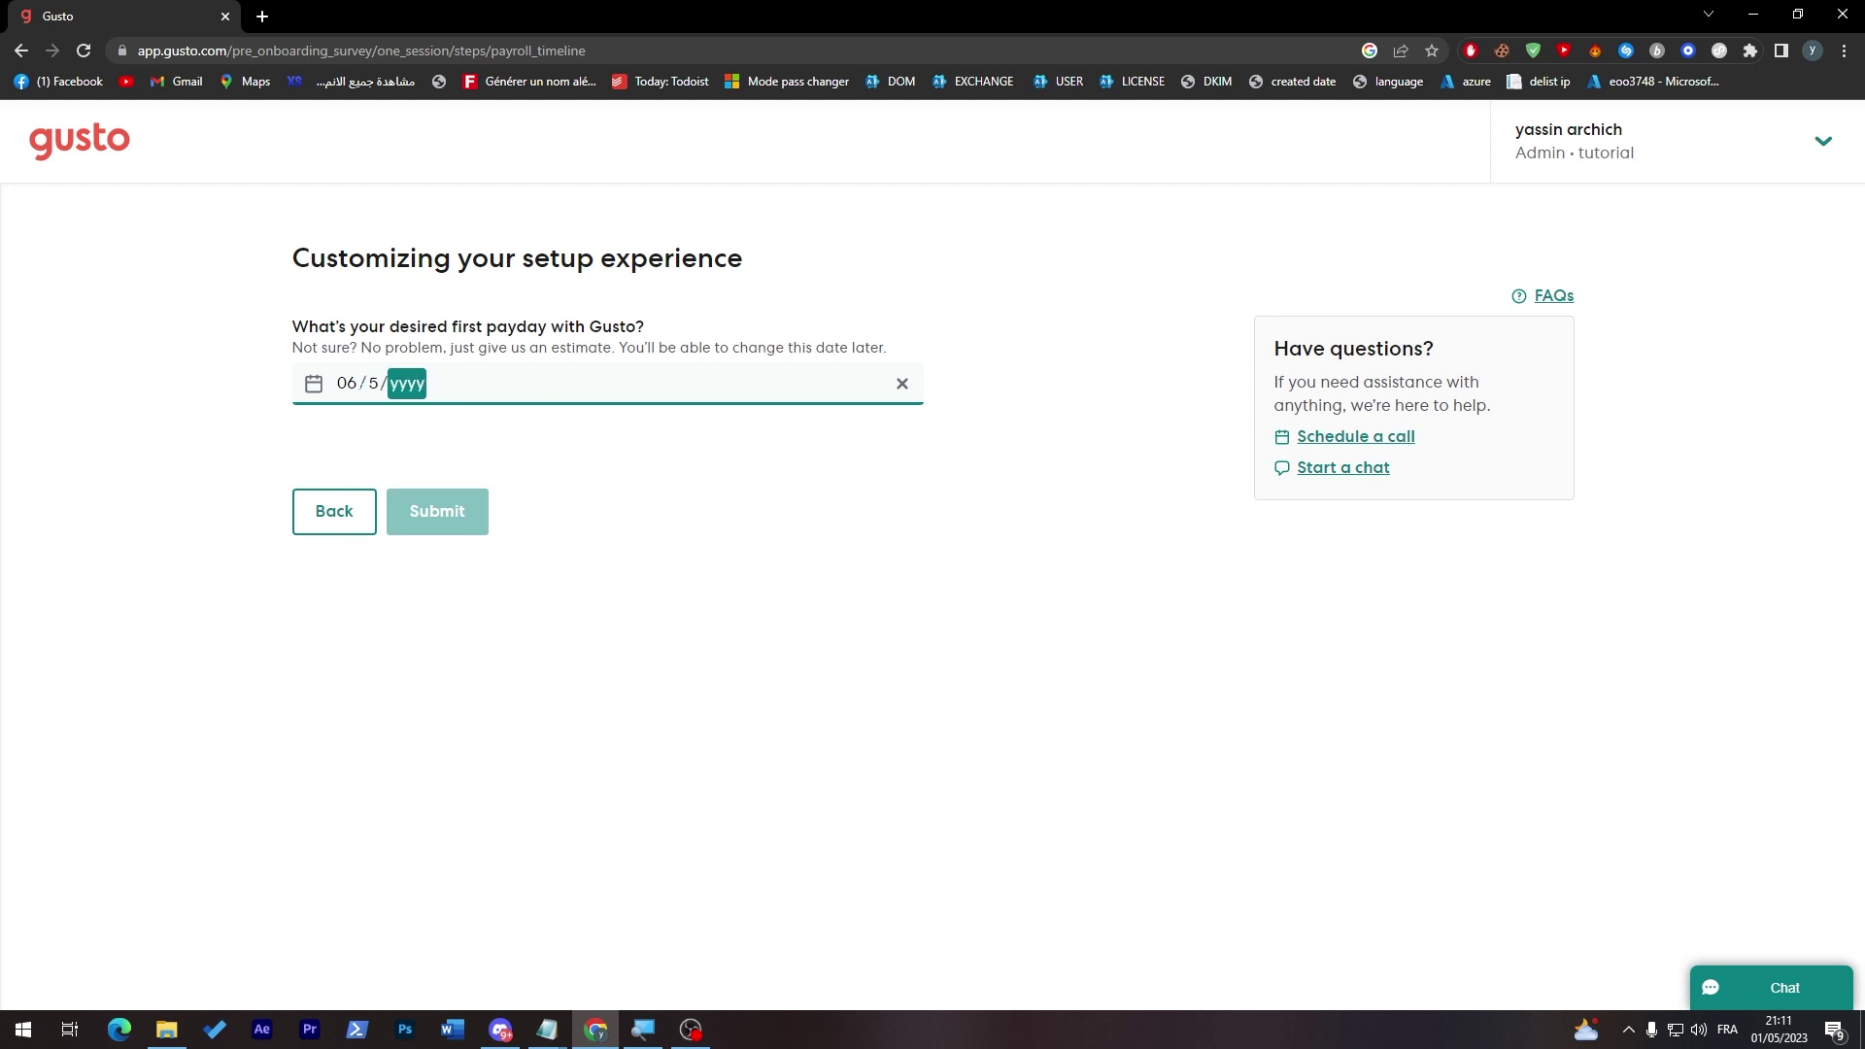
pyautogui.write('20')
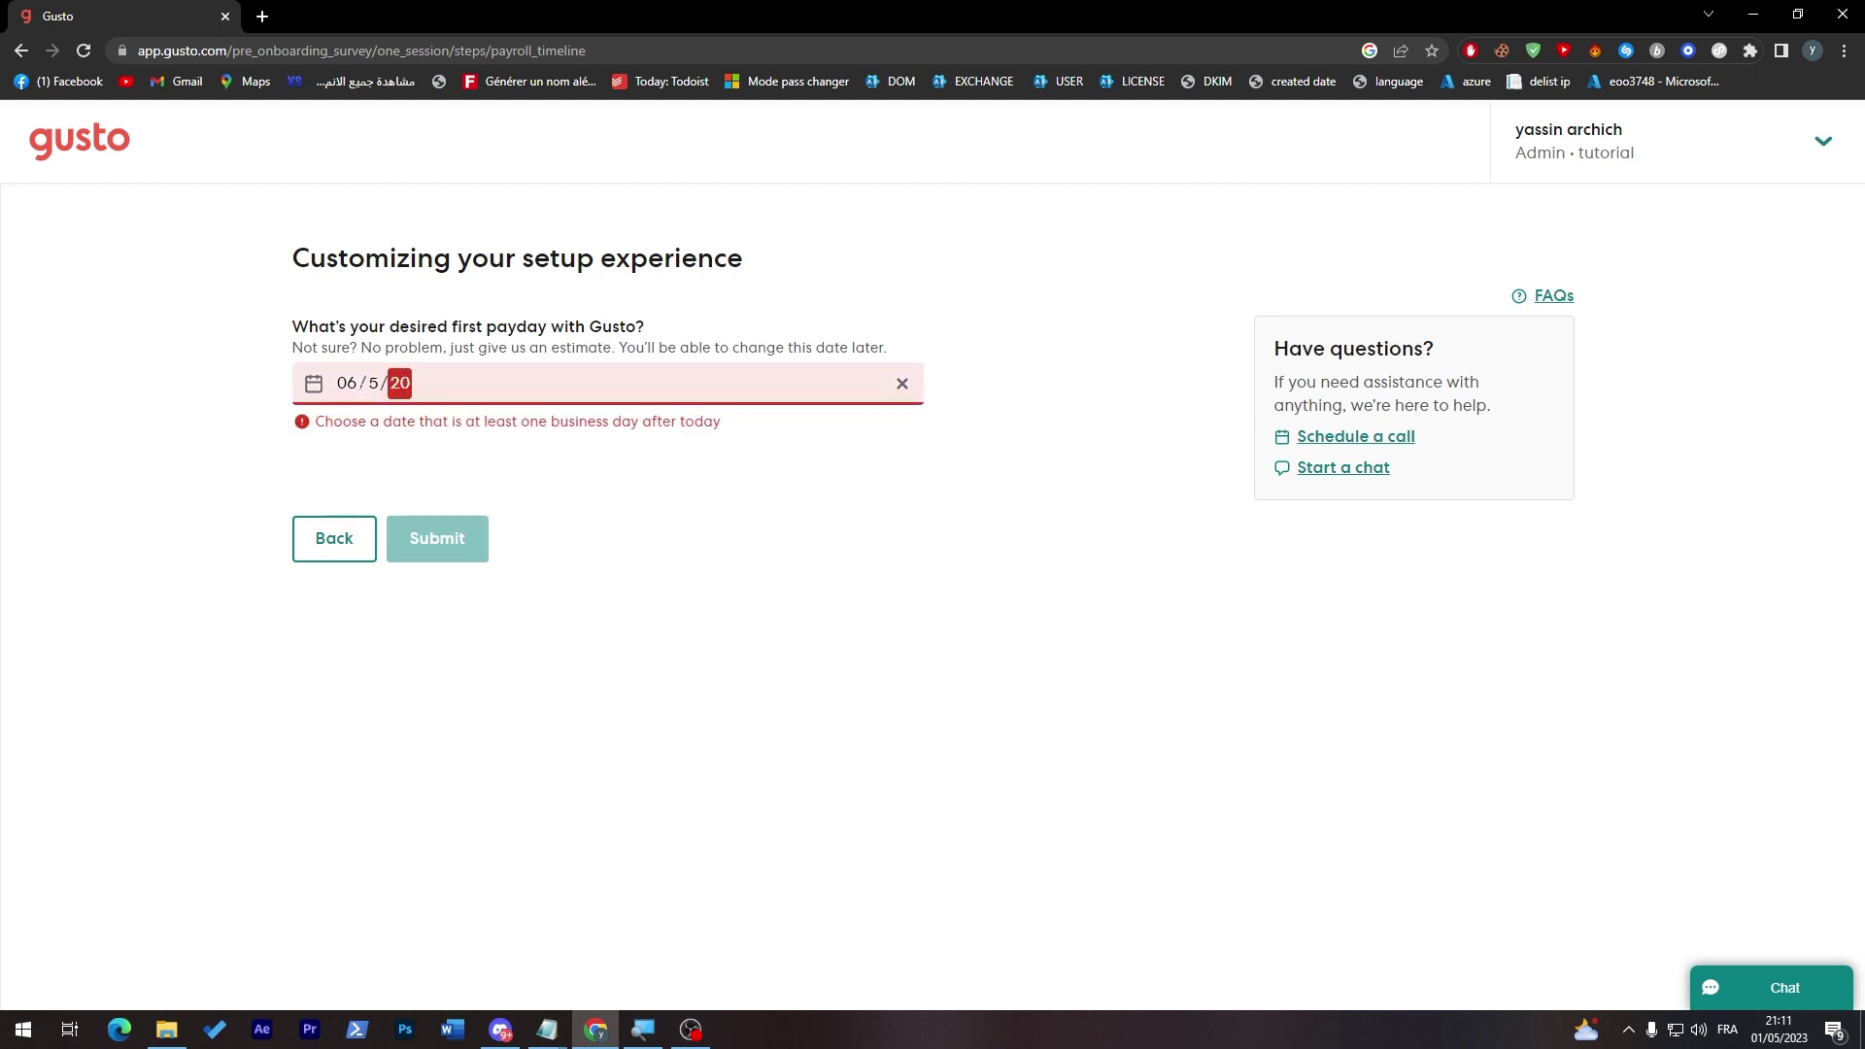
pyautogui.write('23')
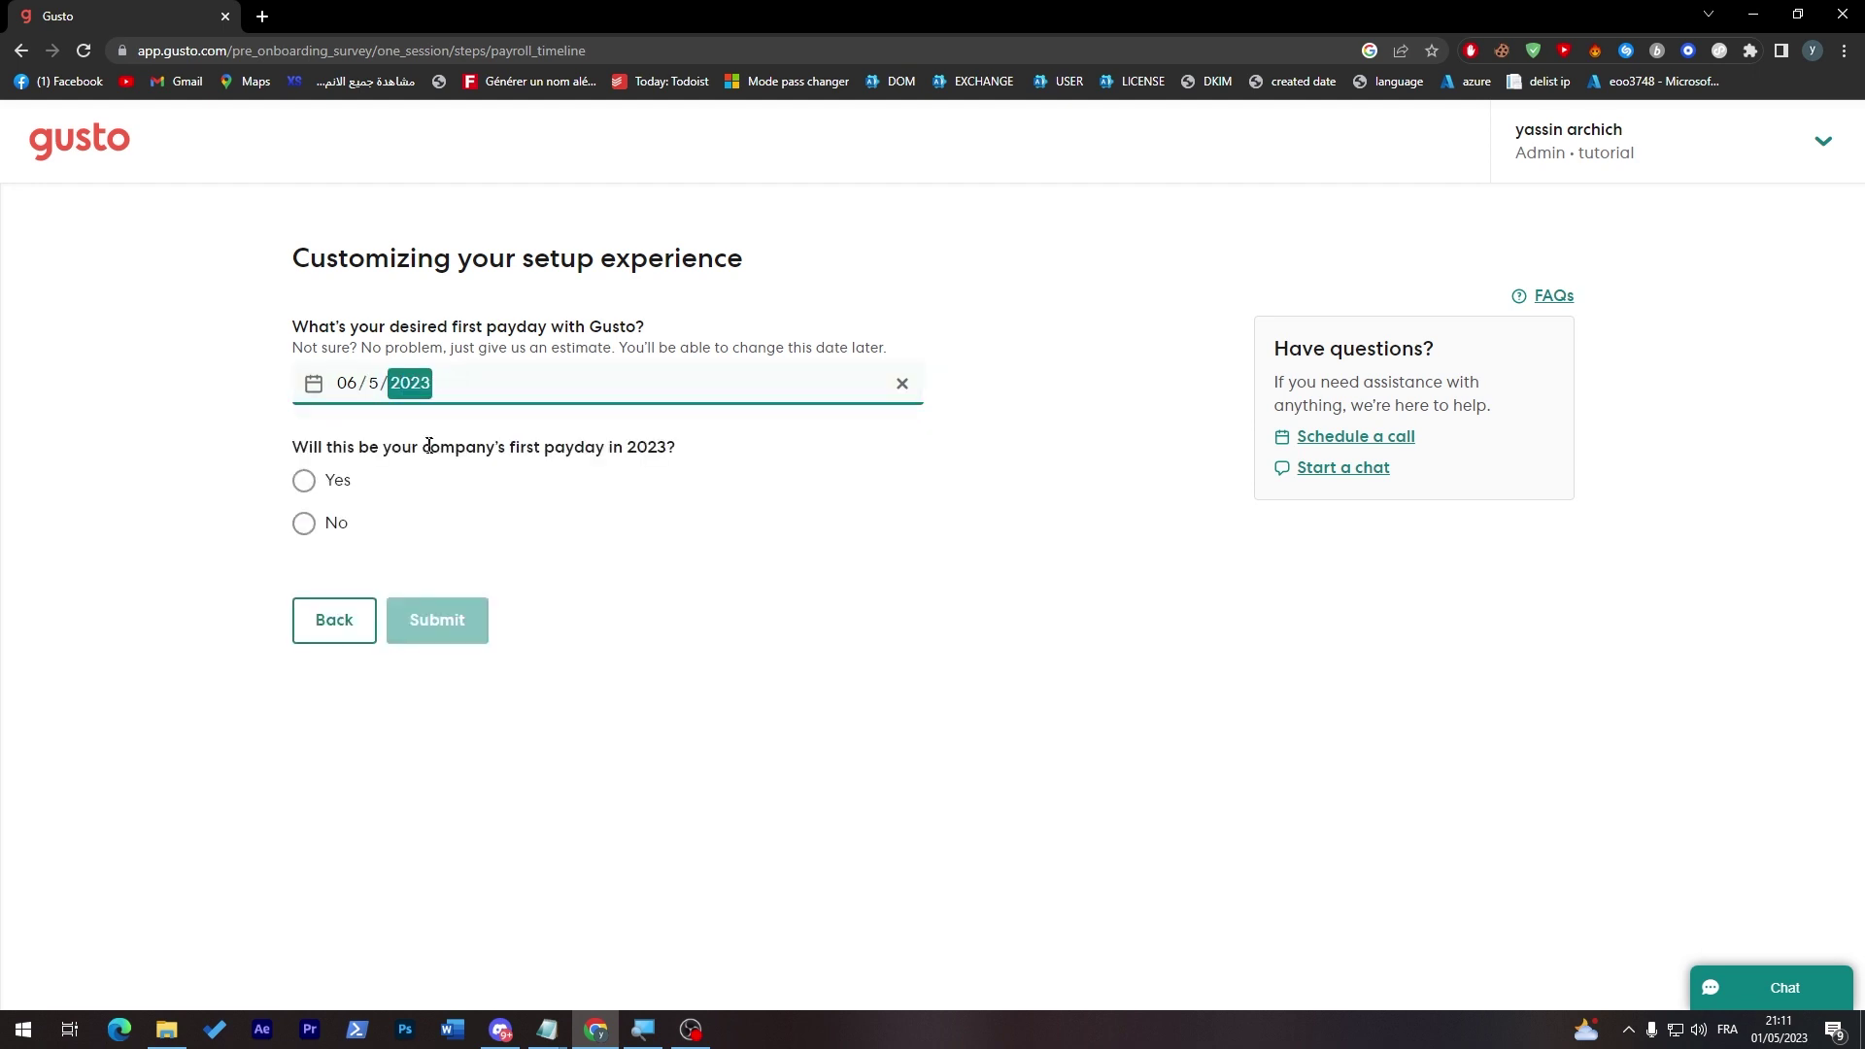
pyautogui.click(364, 496)
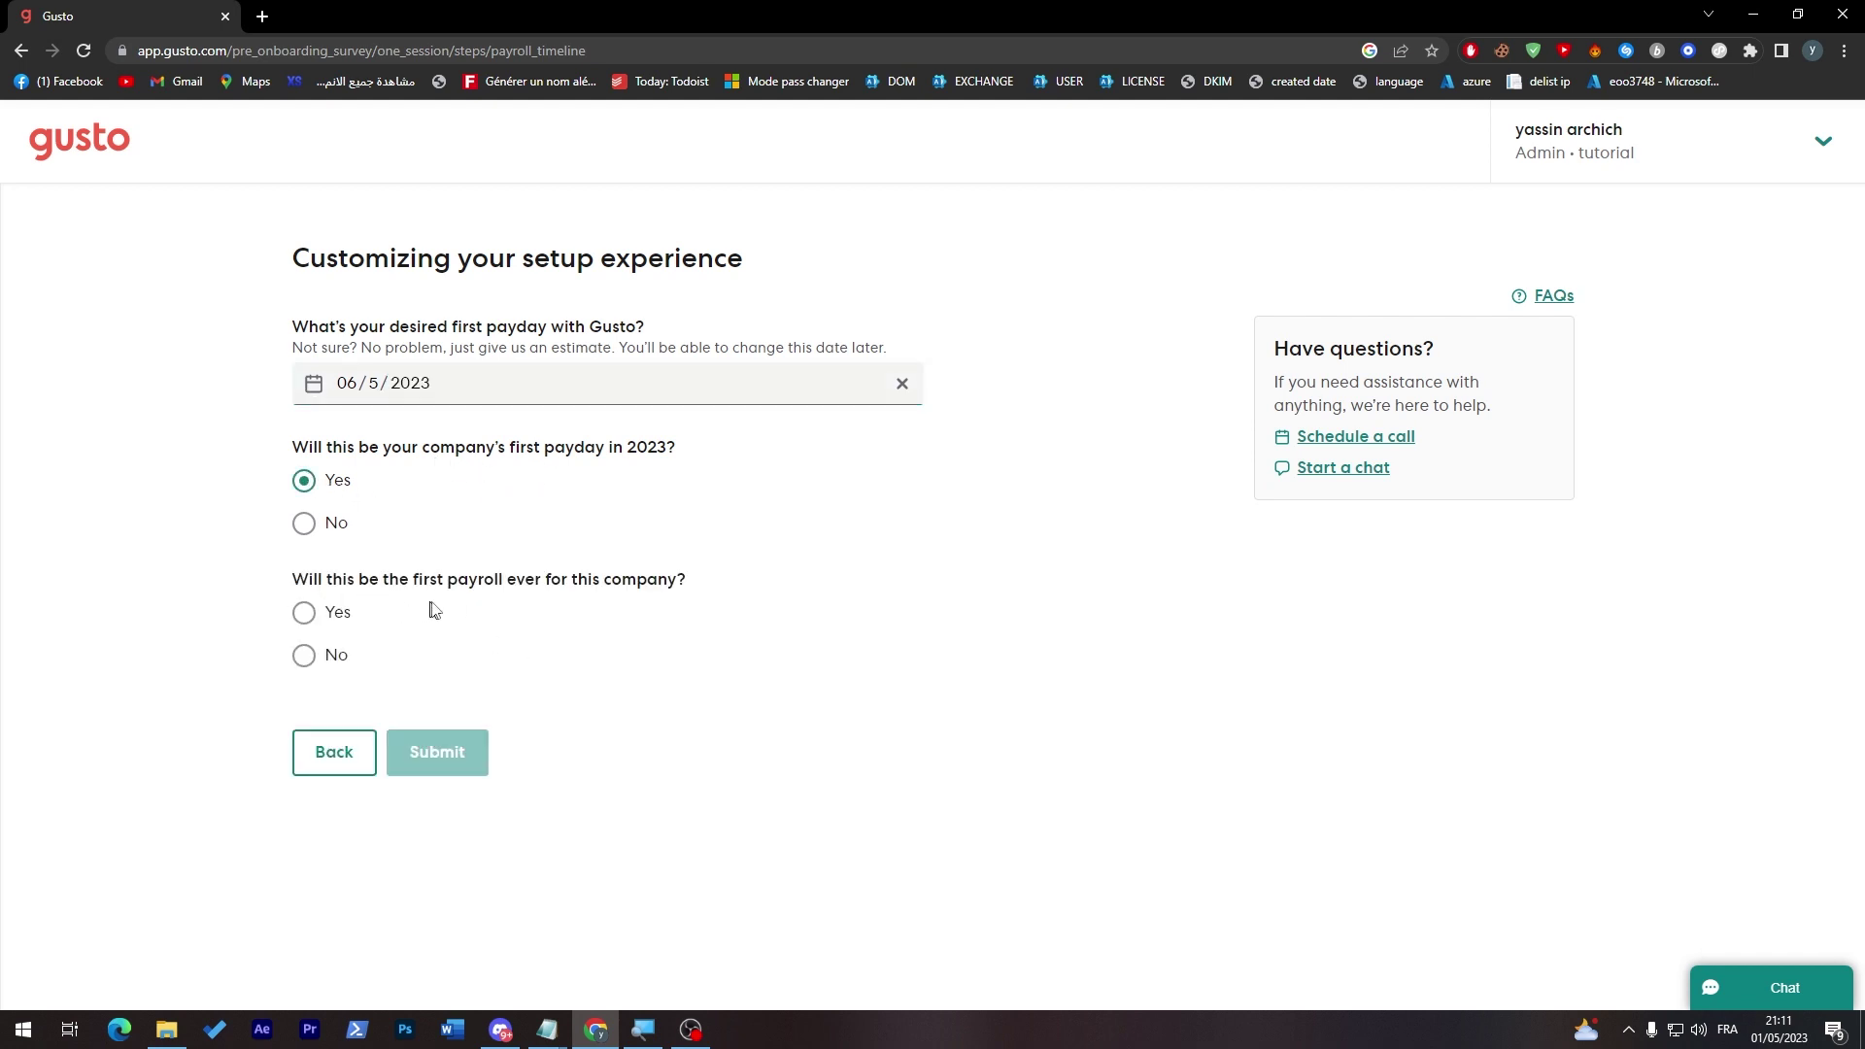
pyautogui.click(323, 617)
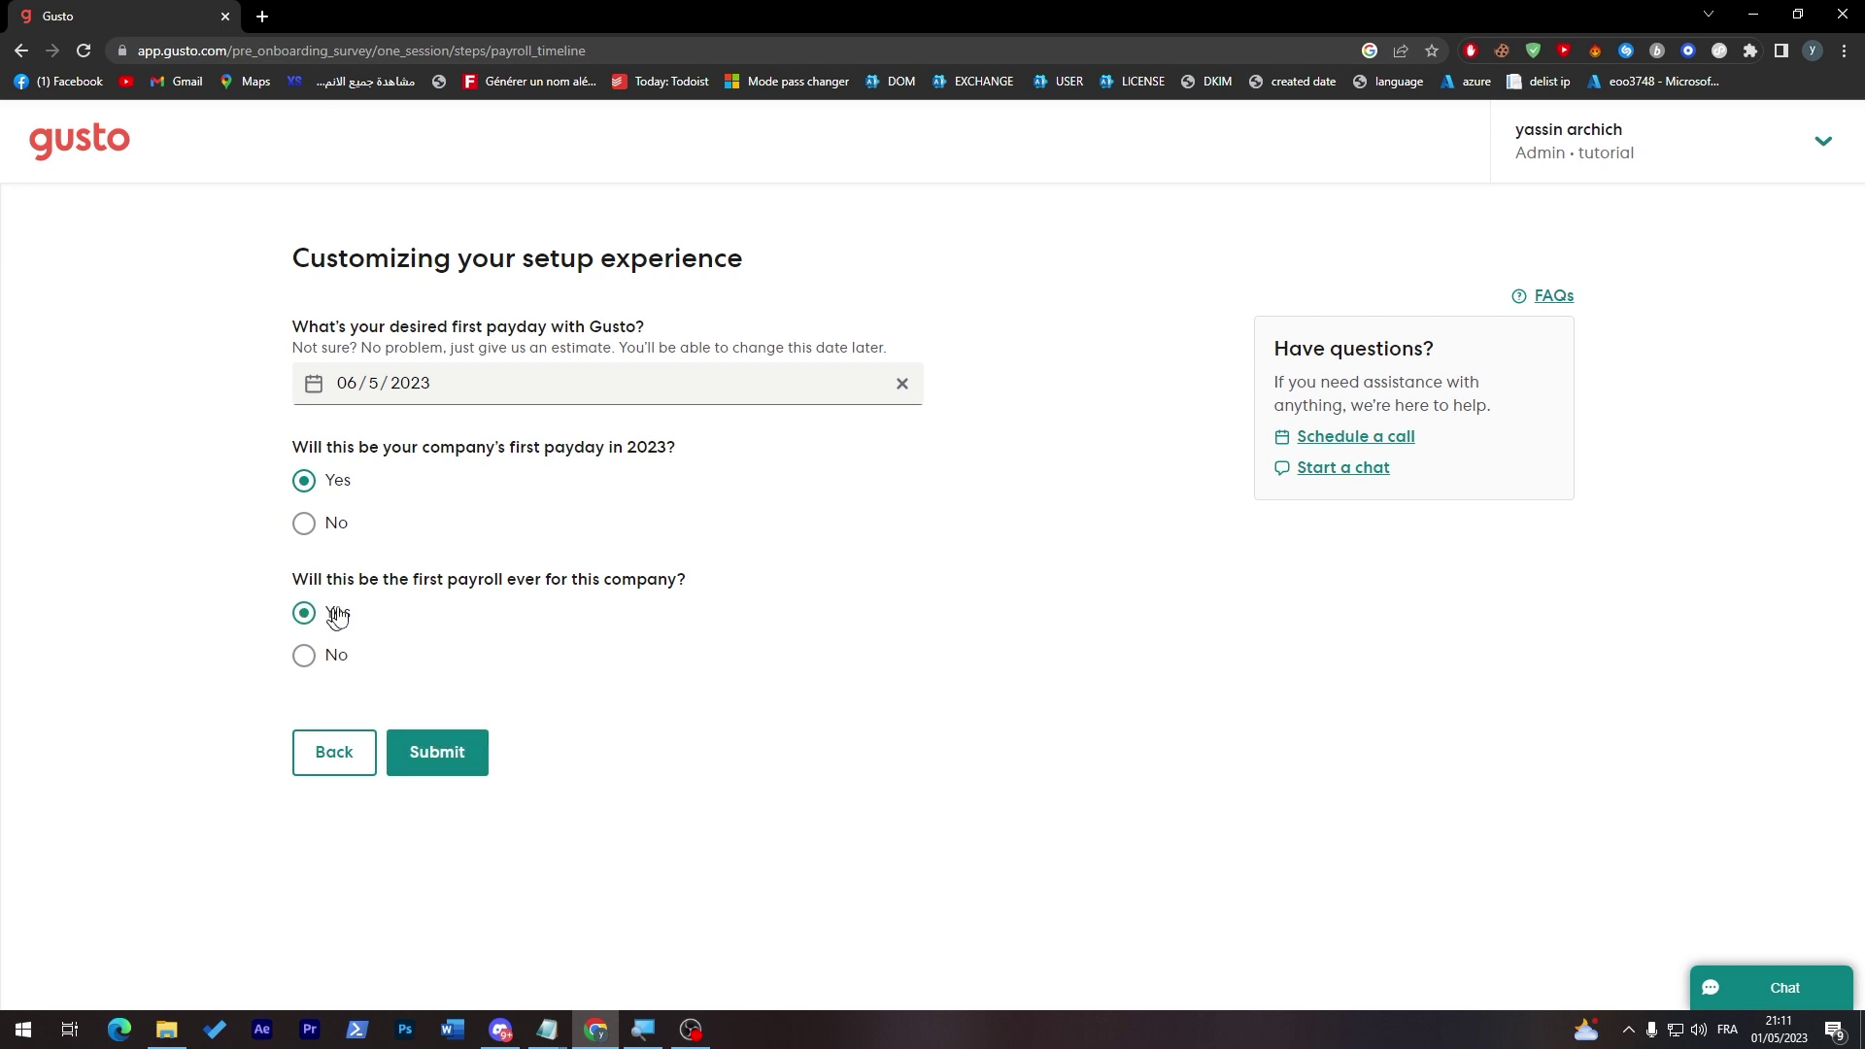
pyautogui.click(489, 753)
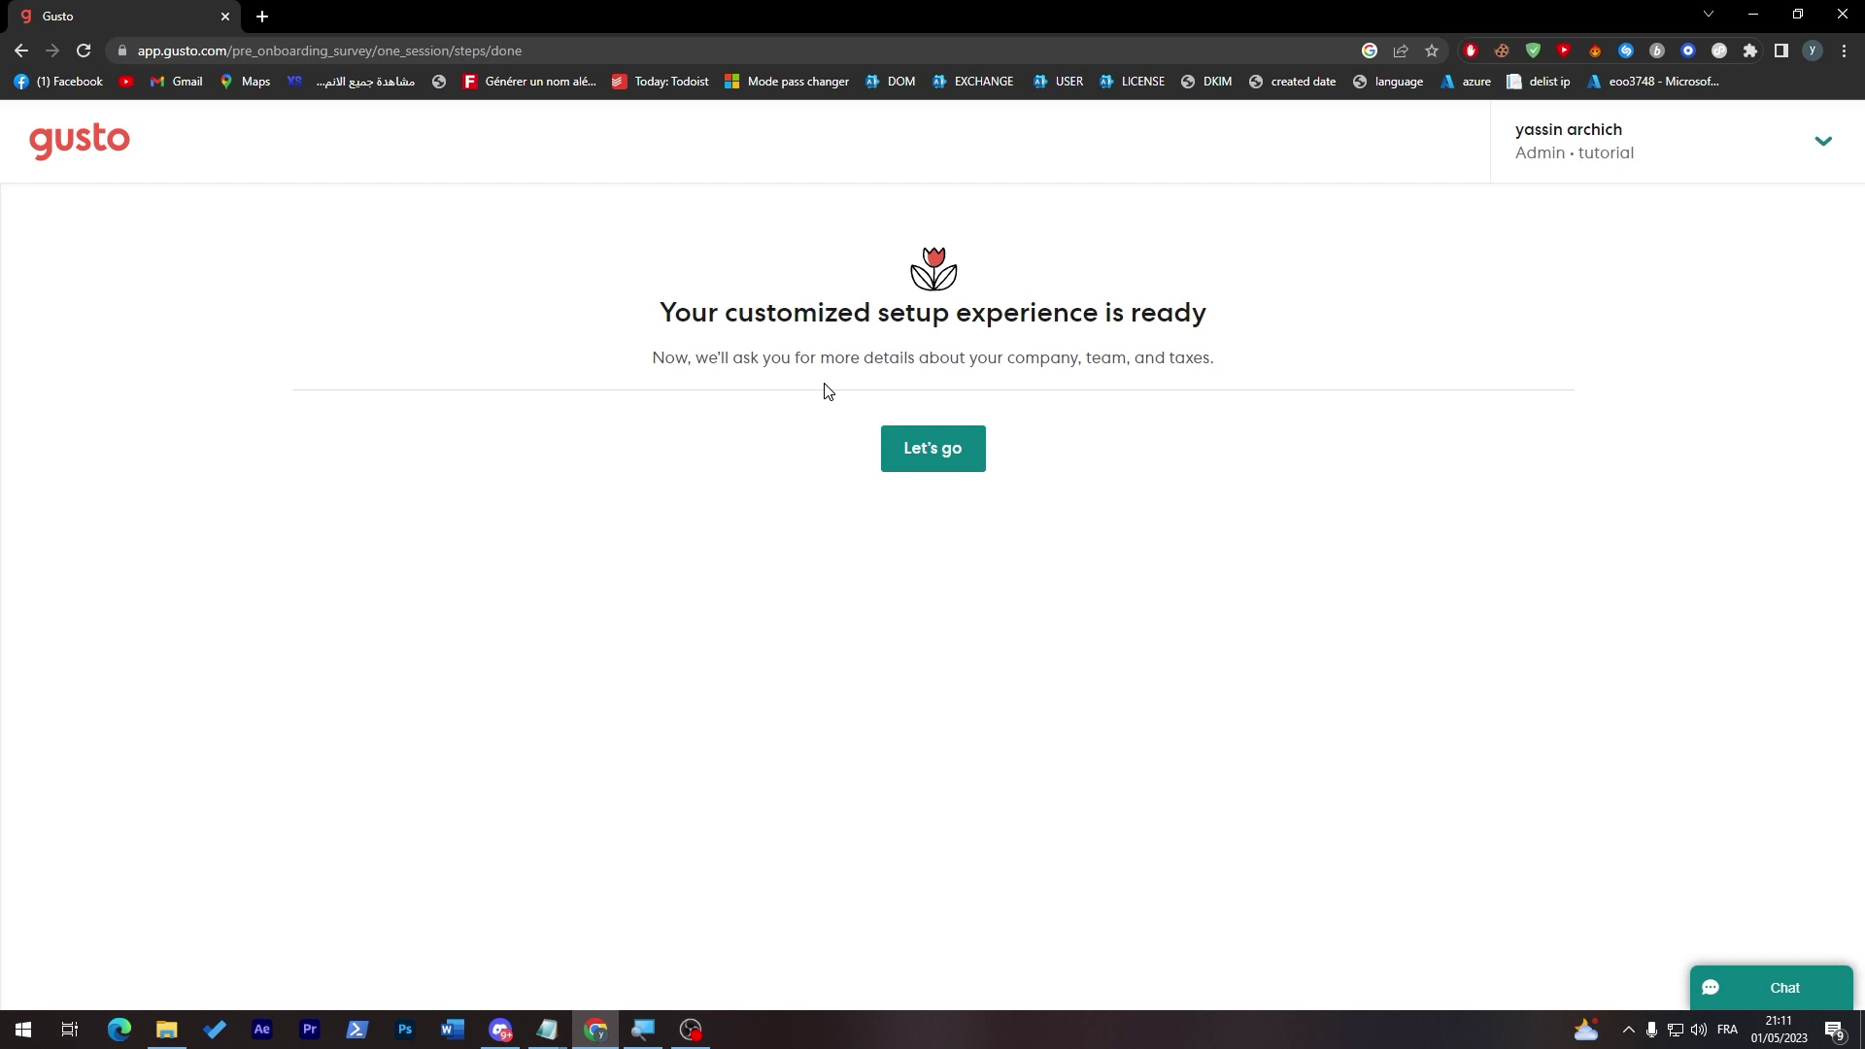
pyautogui.click(899, 457)
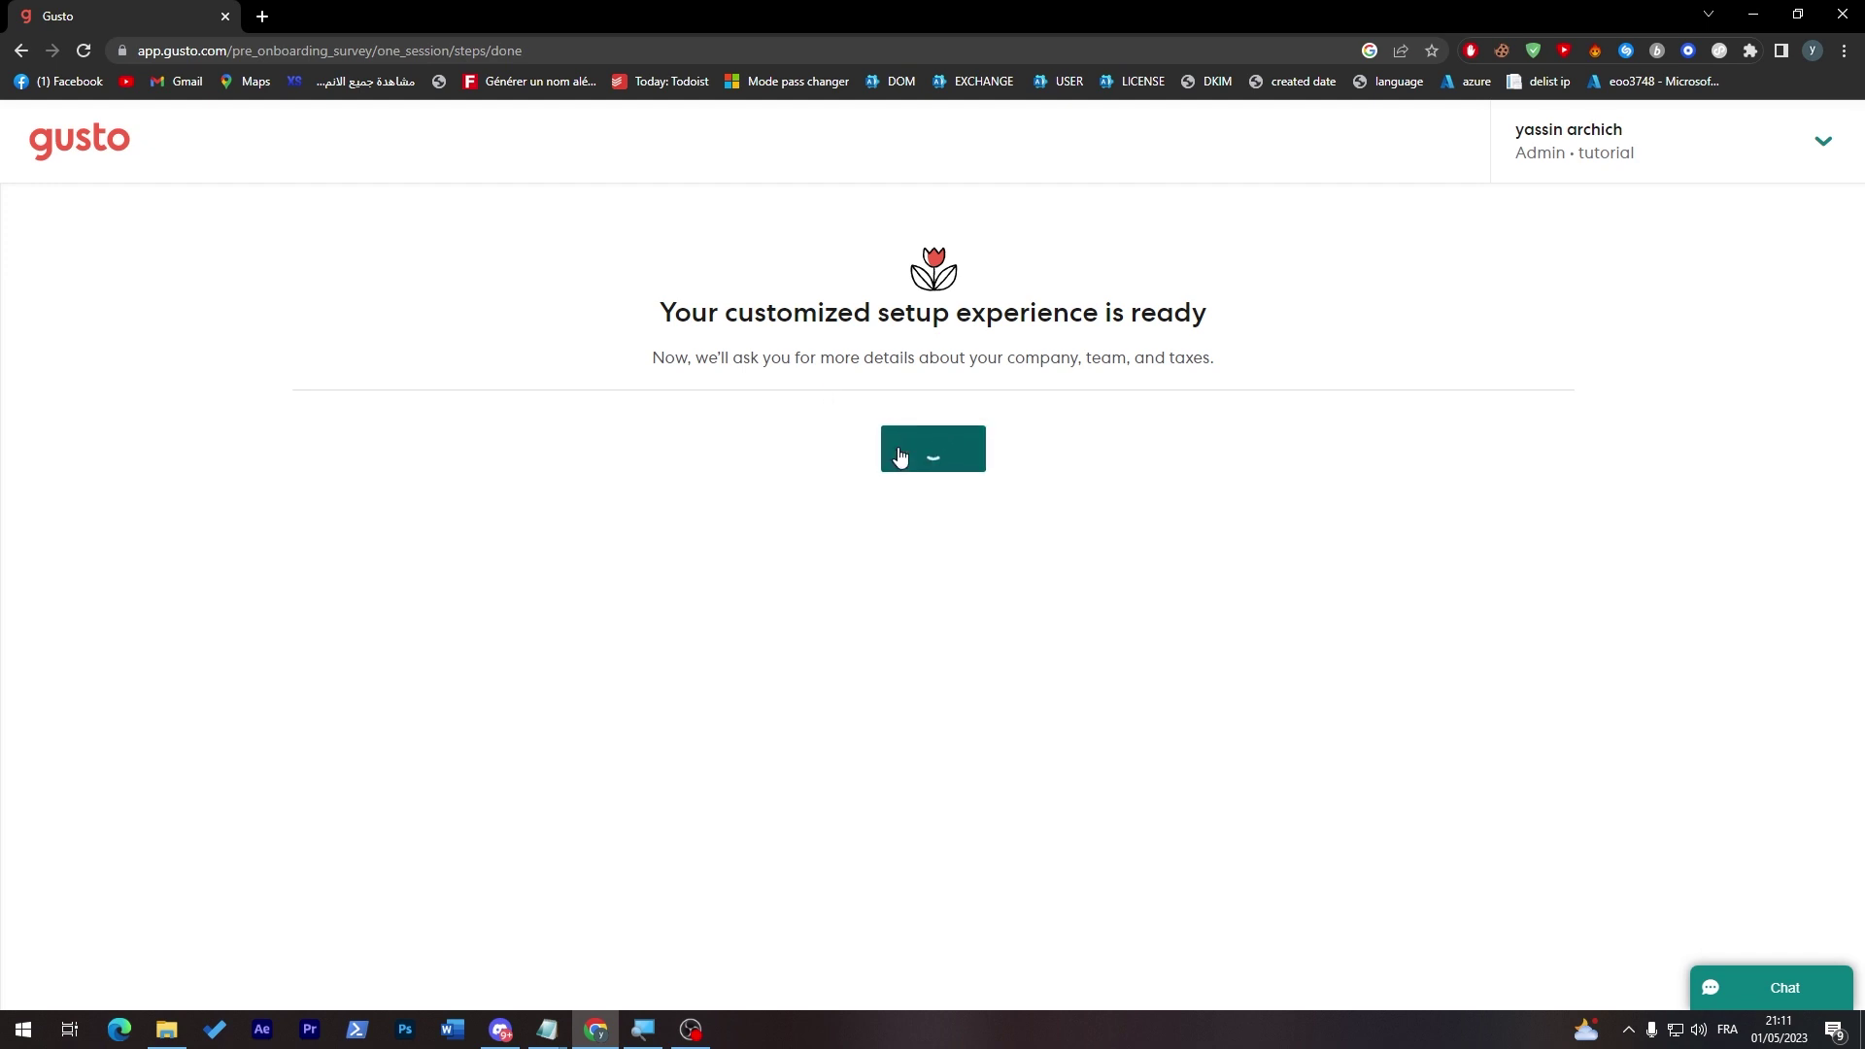
pyautogui.rightClick(796, 121)
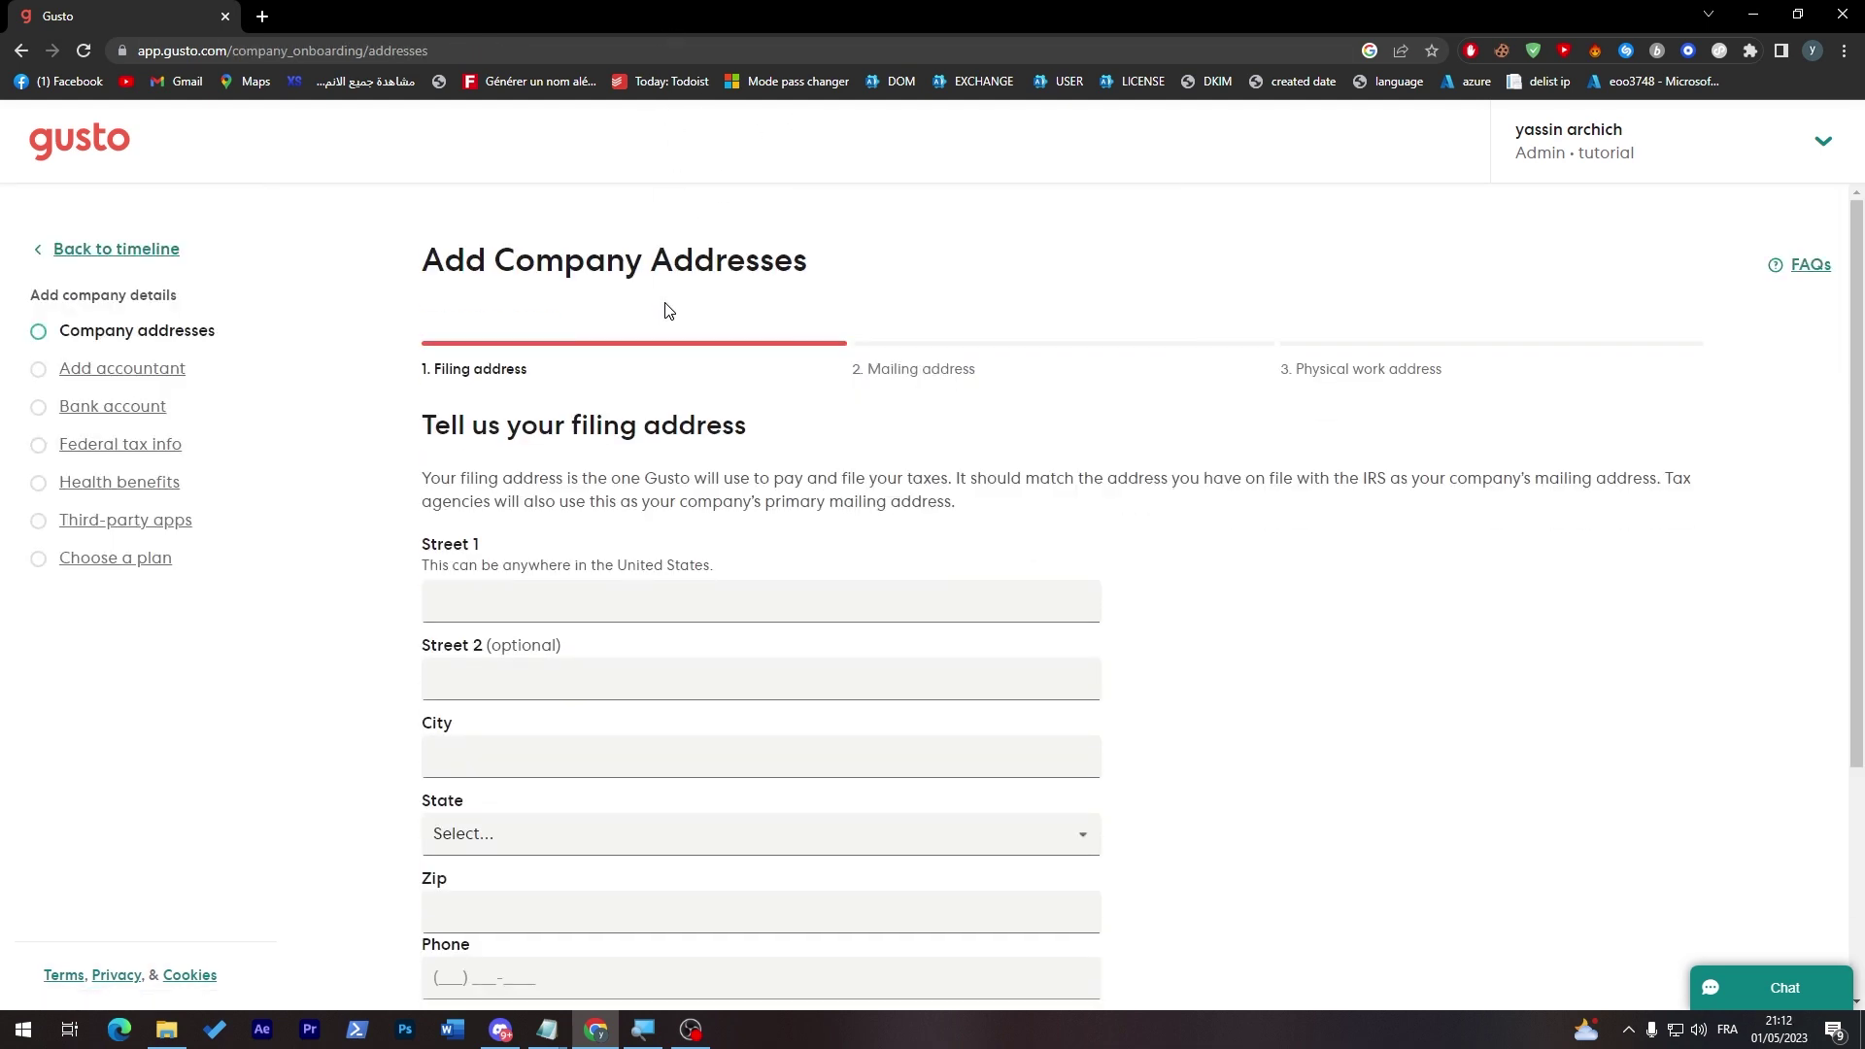
pyautogui.scroll(-1, 1861, 284)
pyautogui.scroll(-2, 1861, 285)
pyautogui.scroll(1, 1836, 350)
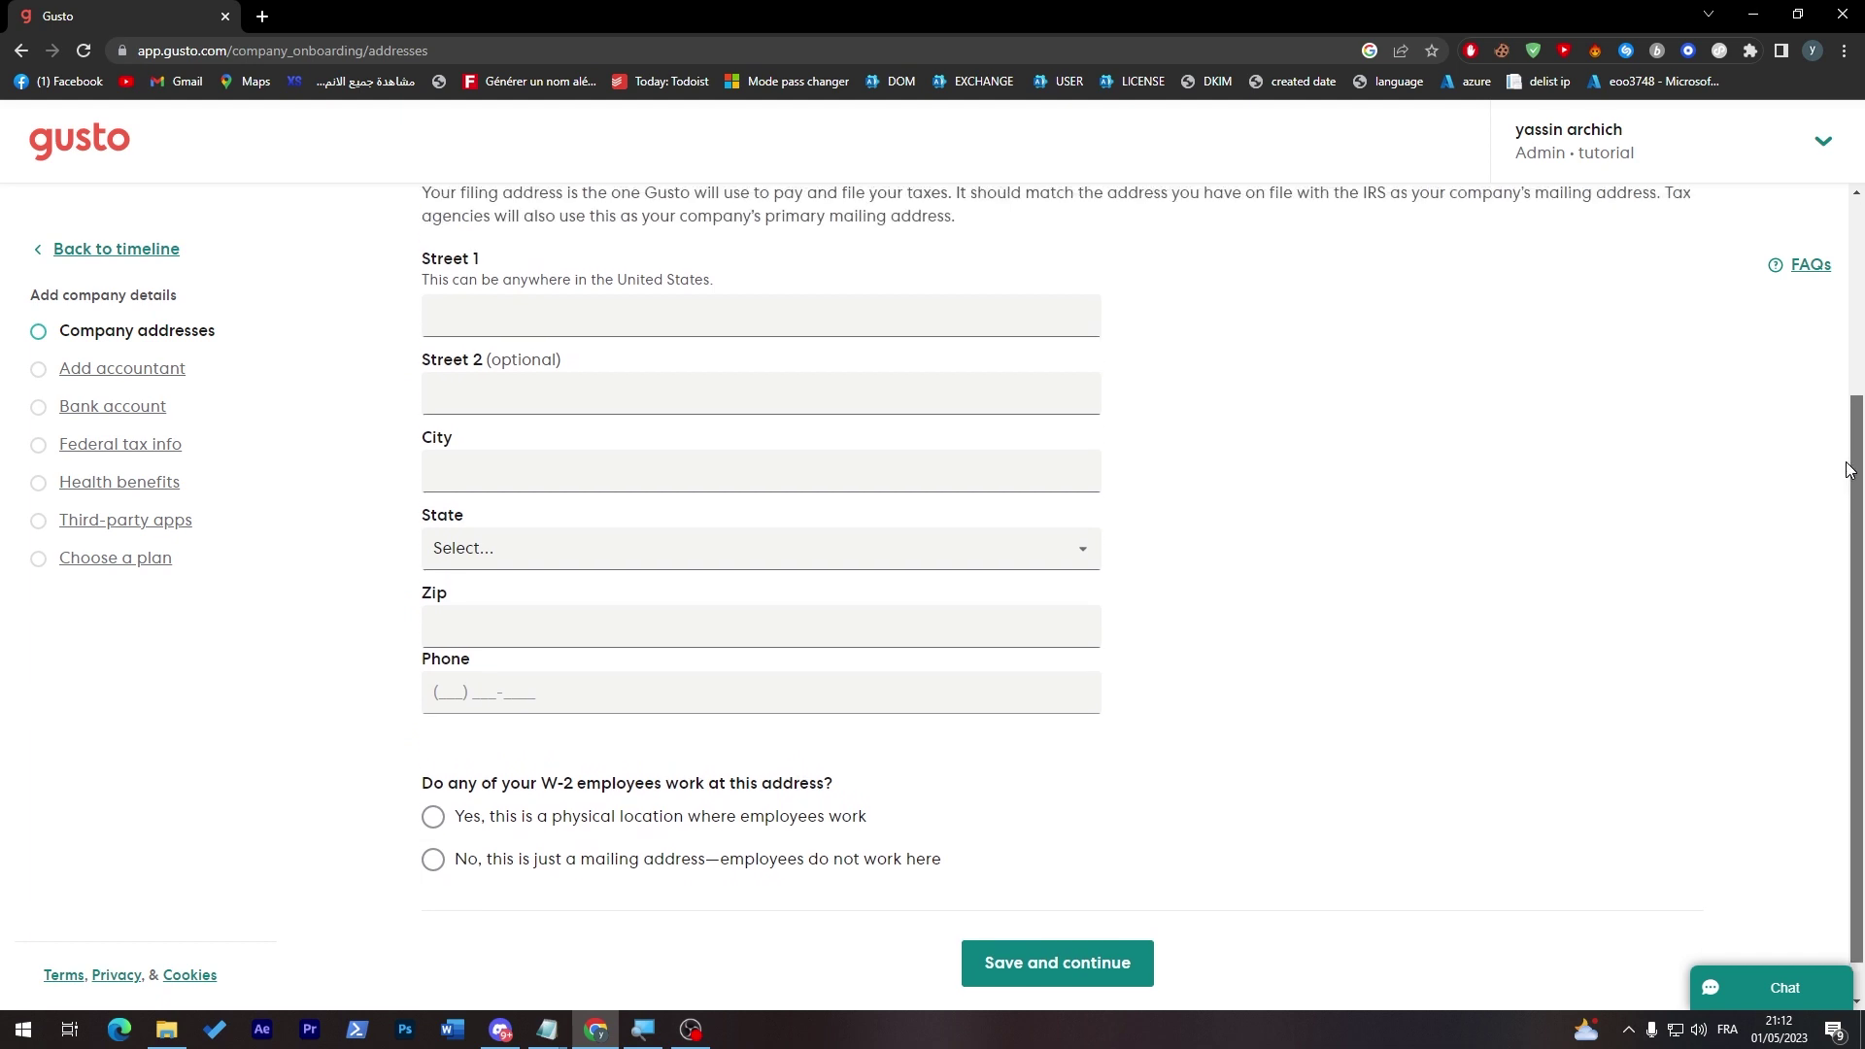
pyautogui.scroll(-2, 1823, 408)
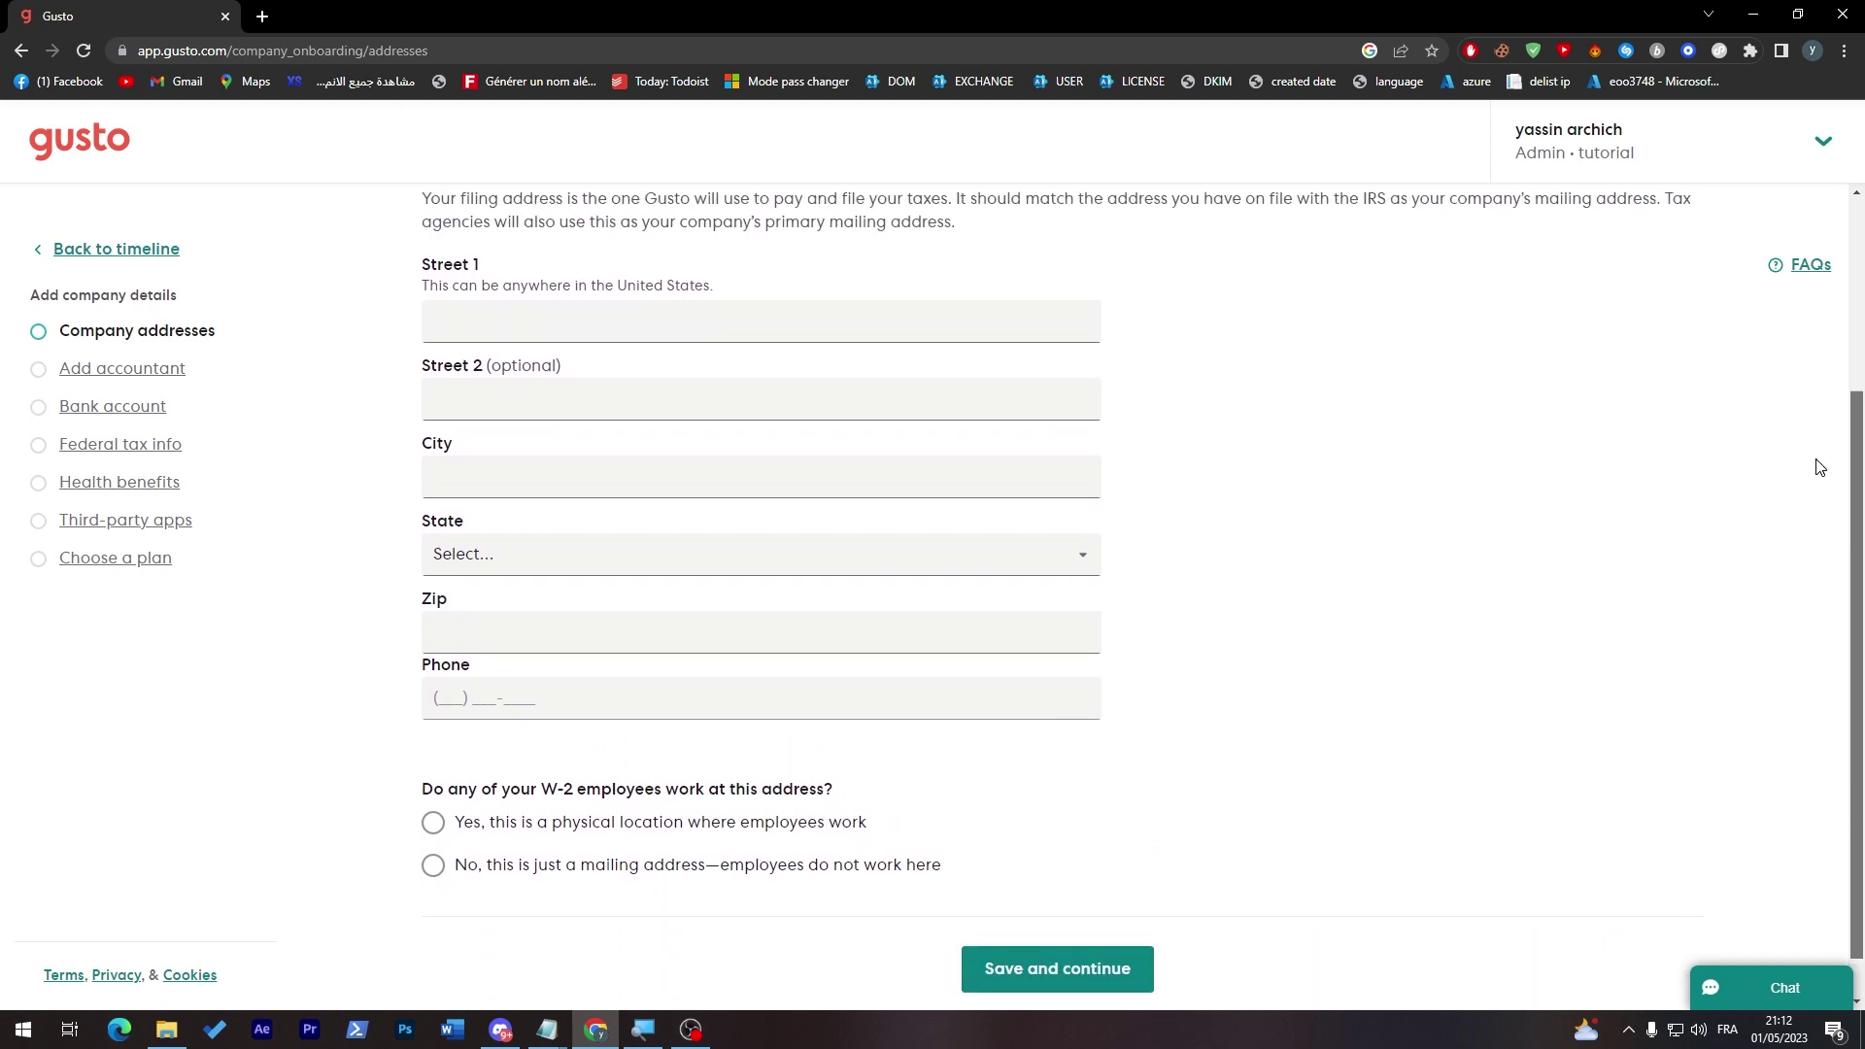
pyautogui.scroll(2, 1818, 462)
pyautogui.scroll(-2, 1800, 380)
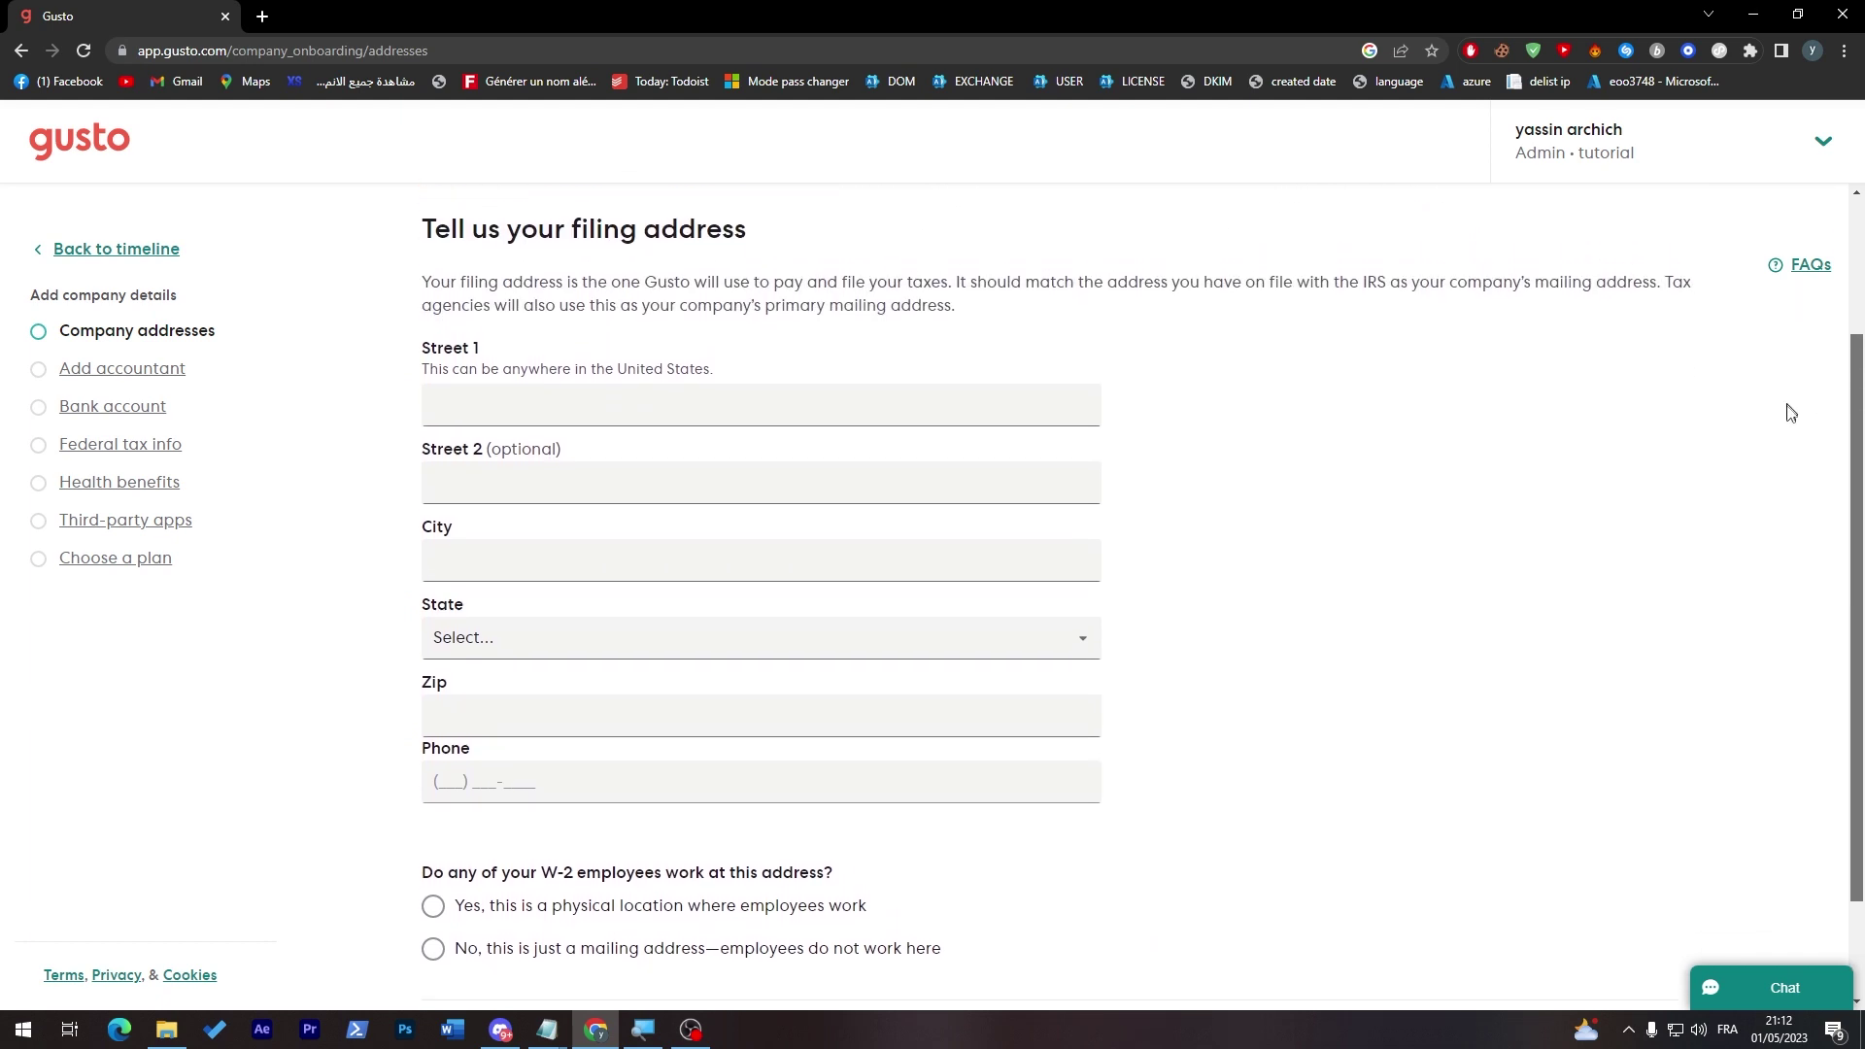
pyautogui.click(542, 335)
pyautogui.click(606, 394)
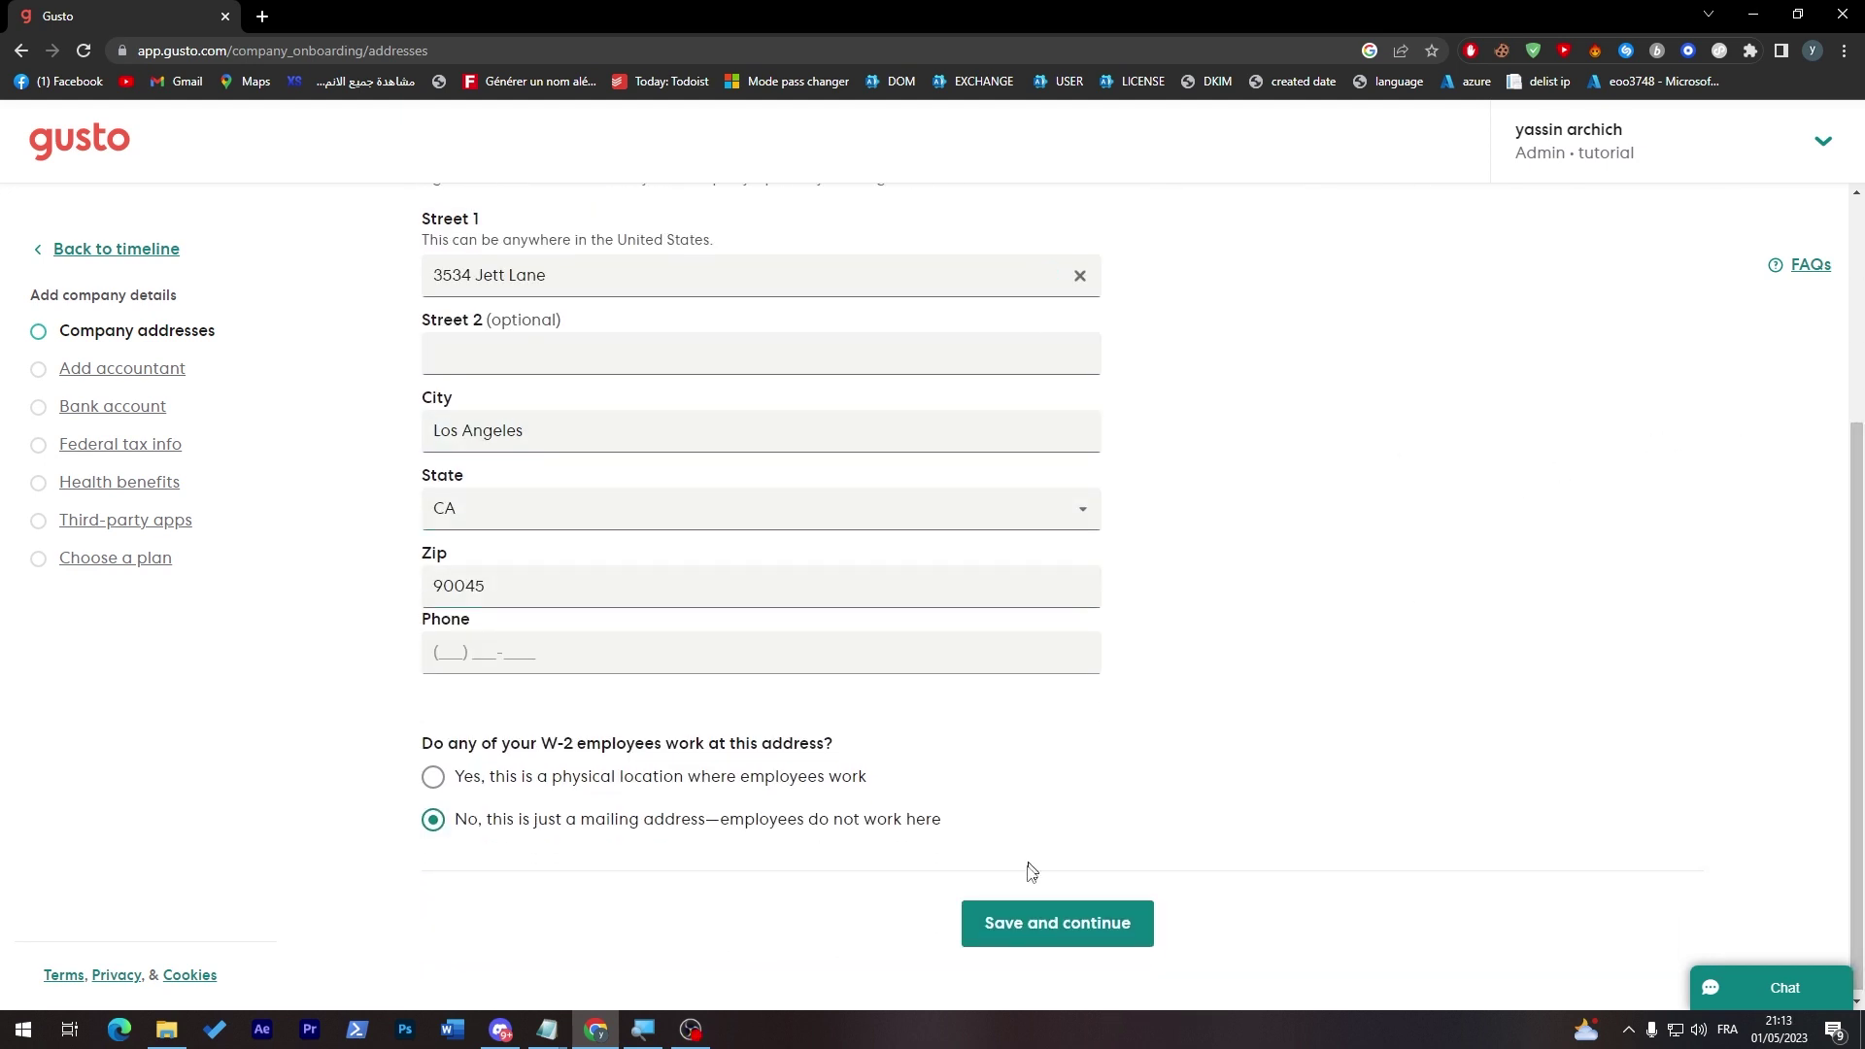
pyautogui.click(1047, 923)
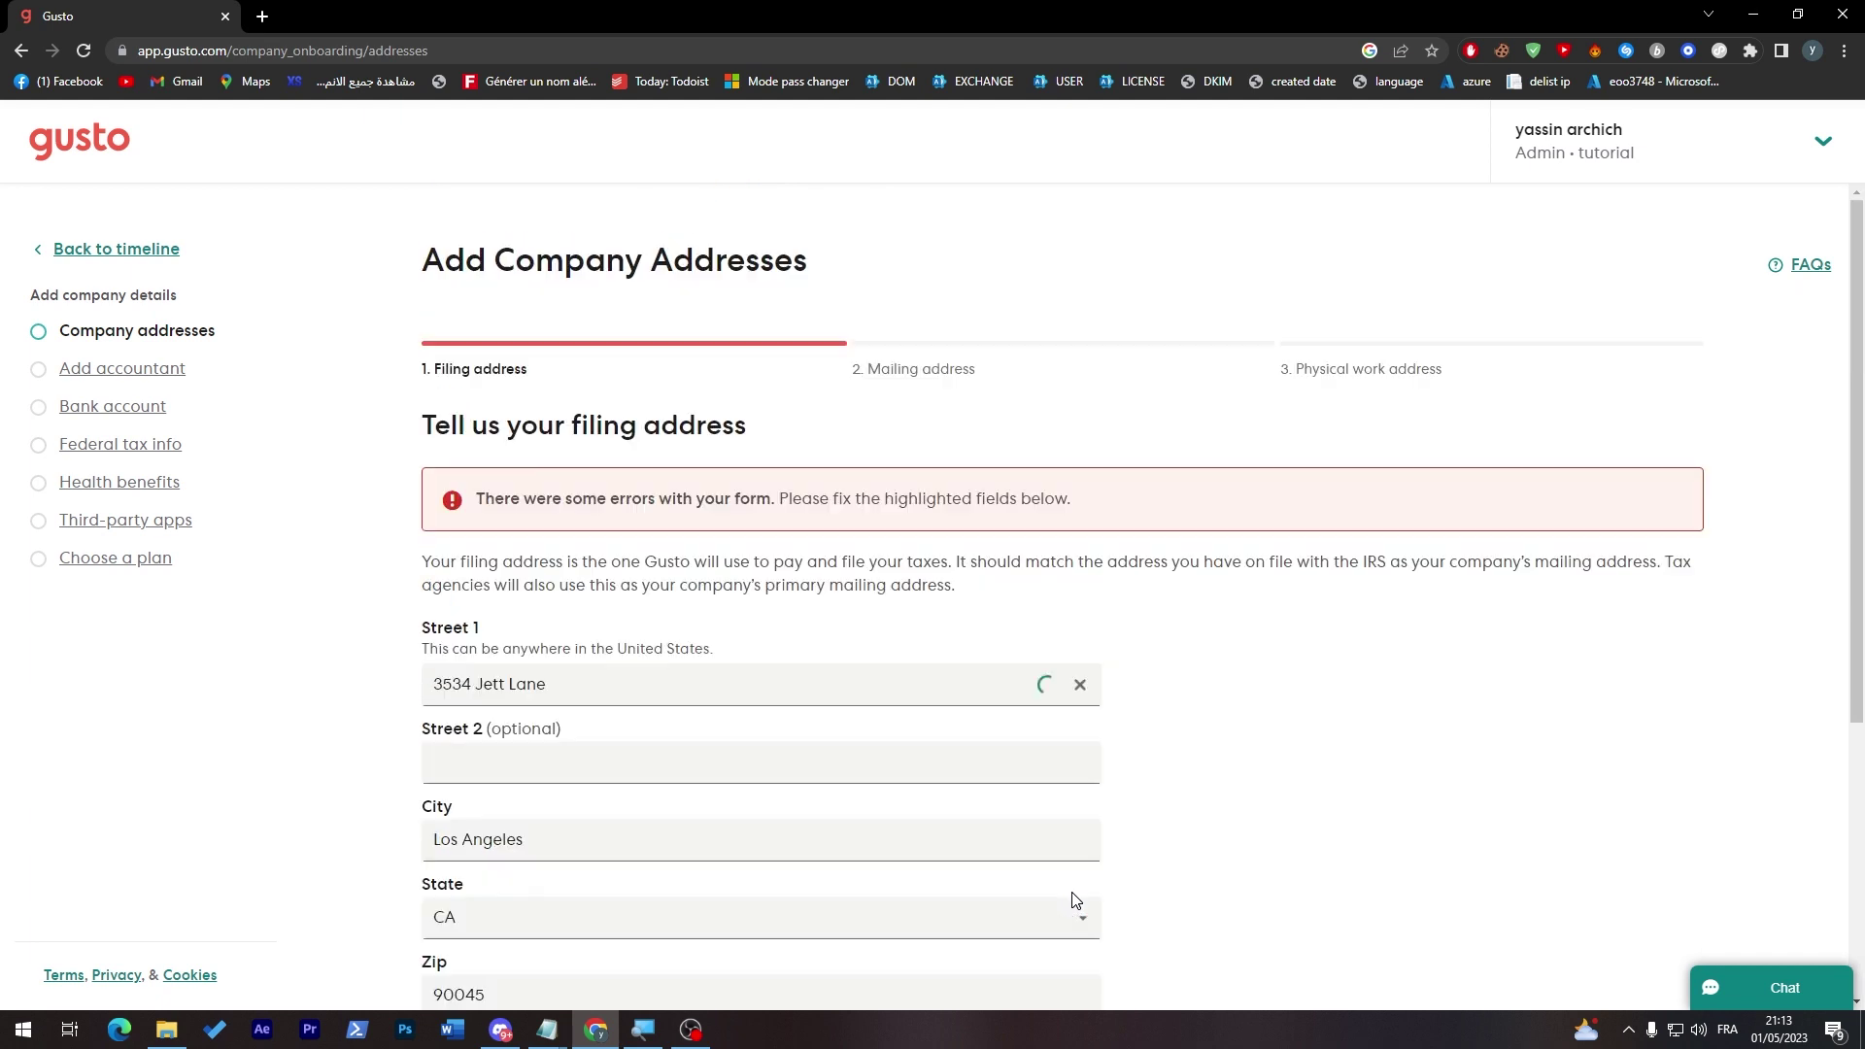
# Fix the phone-field error, save the filing address and reuse it as the mailing address
pyautogui.moveTo(536, 499); pyautogui.dragTo(645, 501)
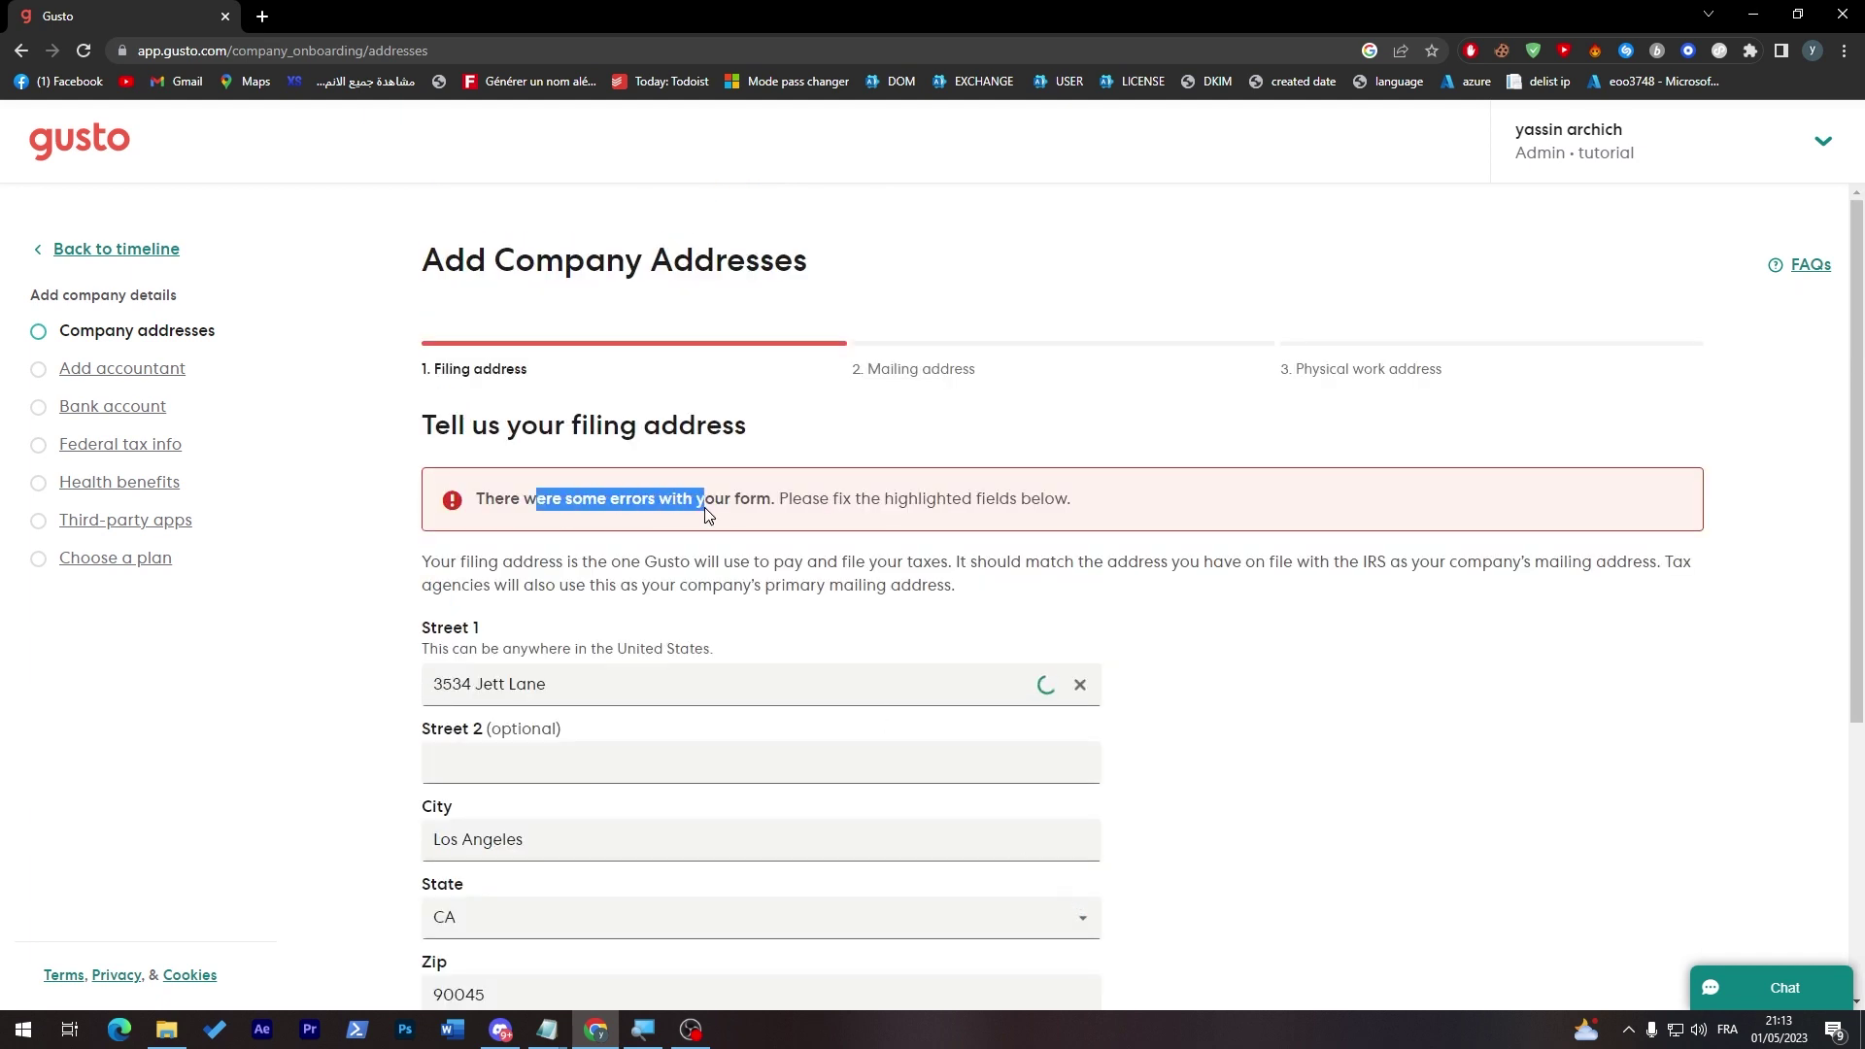
pyautogui.click(704, 507)
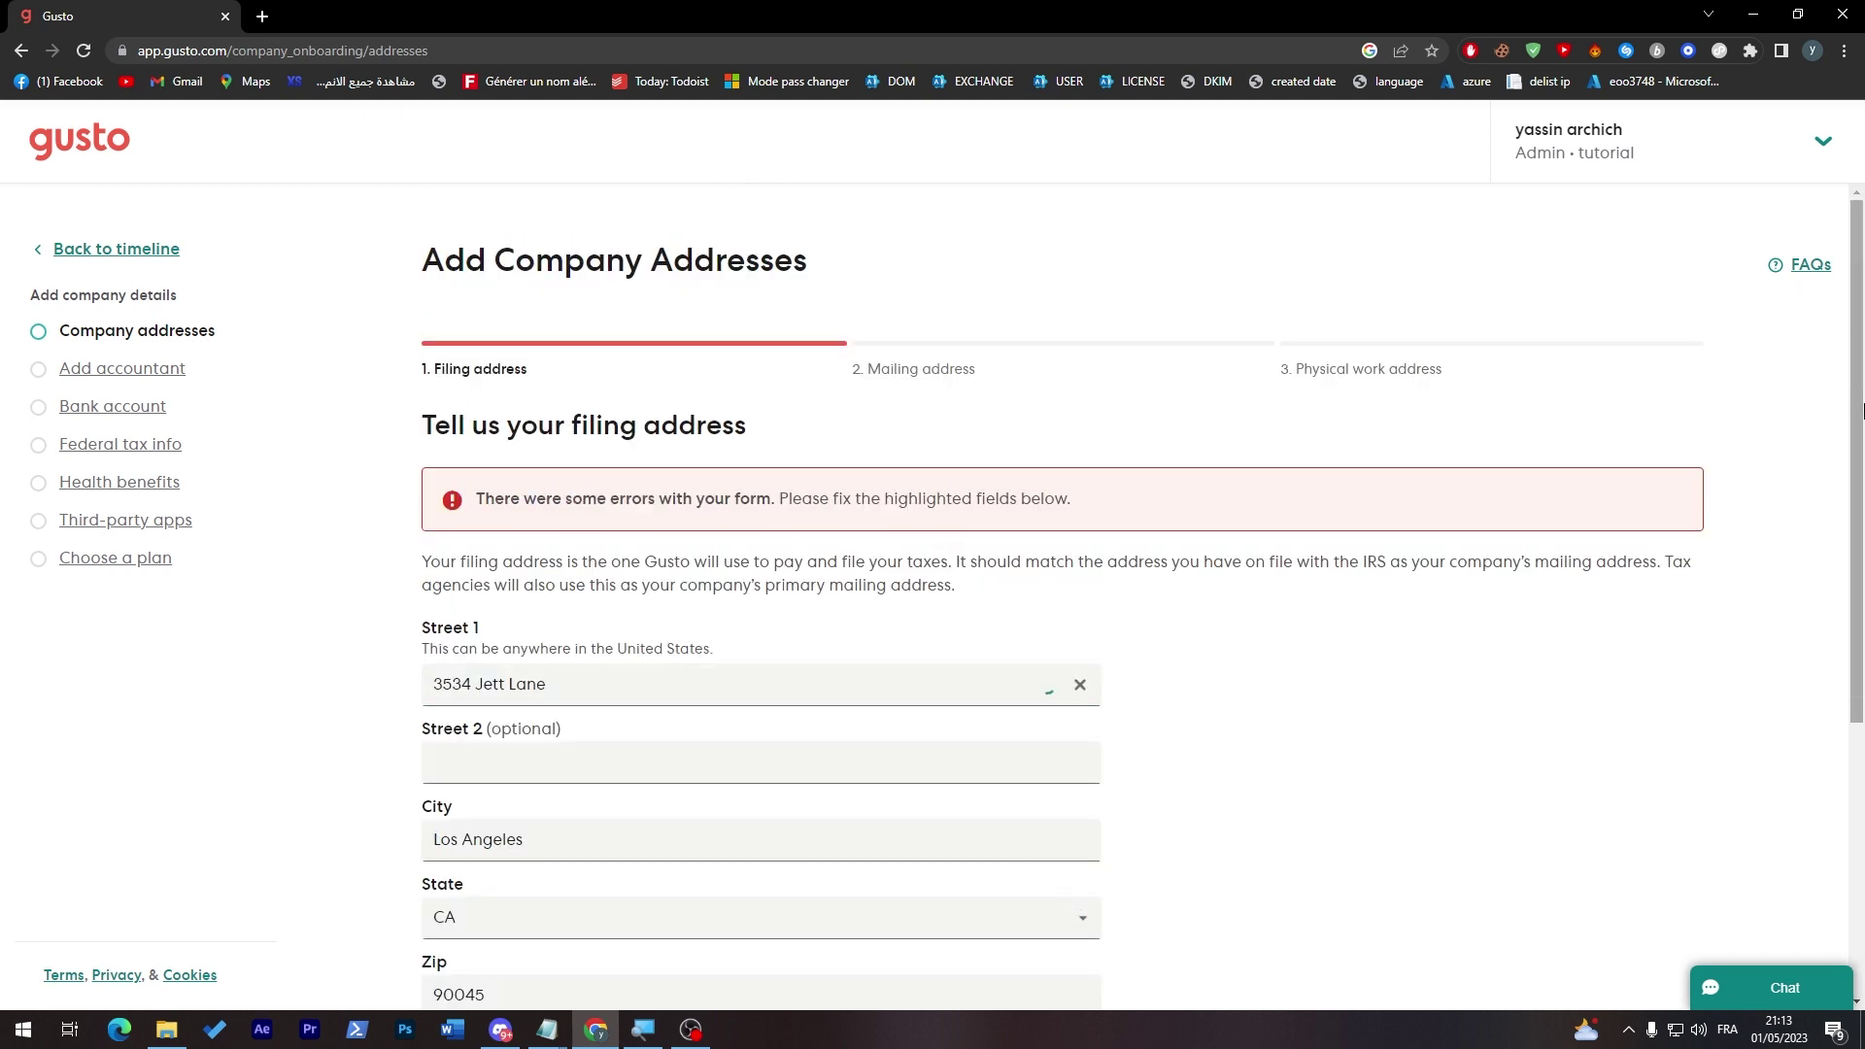
pyautogui.scroll(-3, 1154, 623)
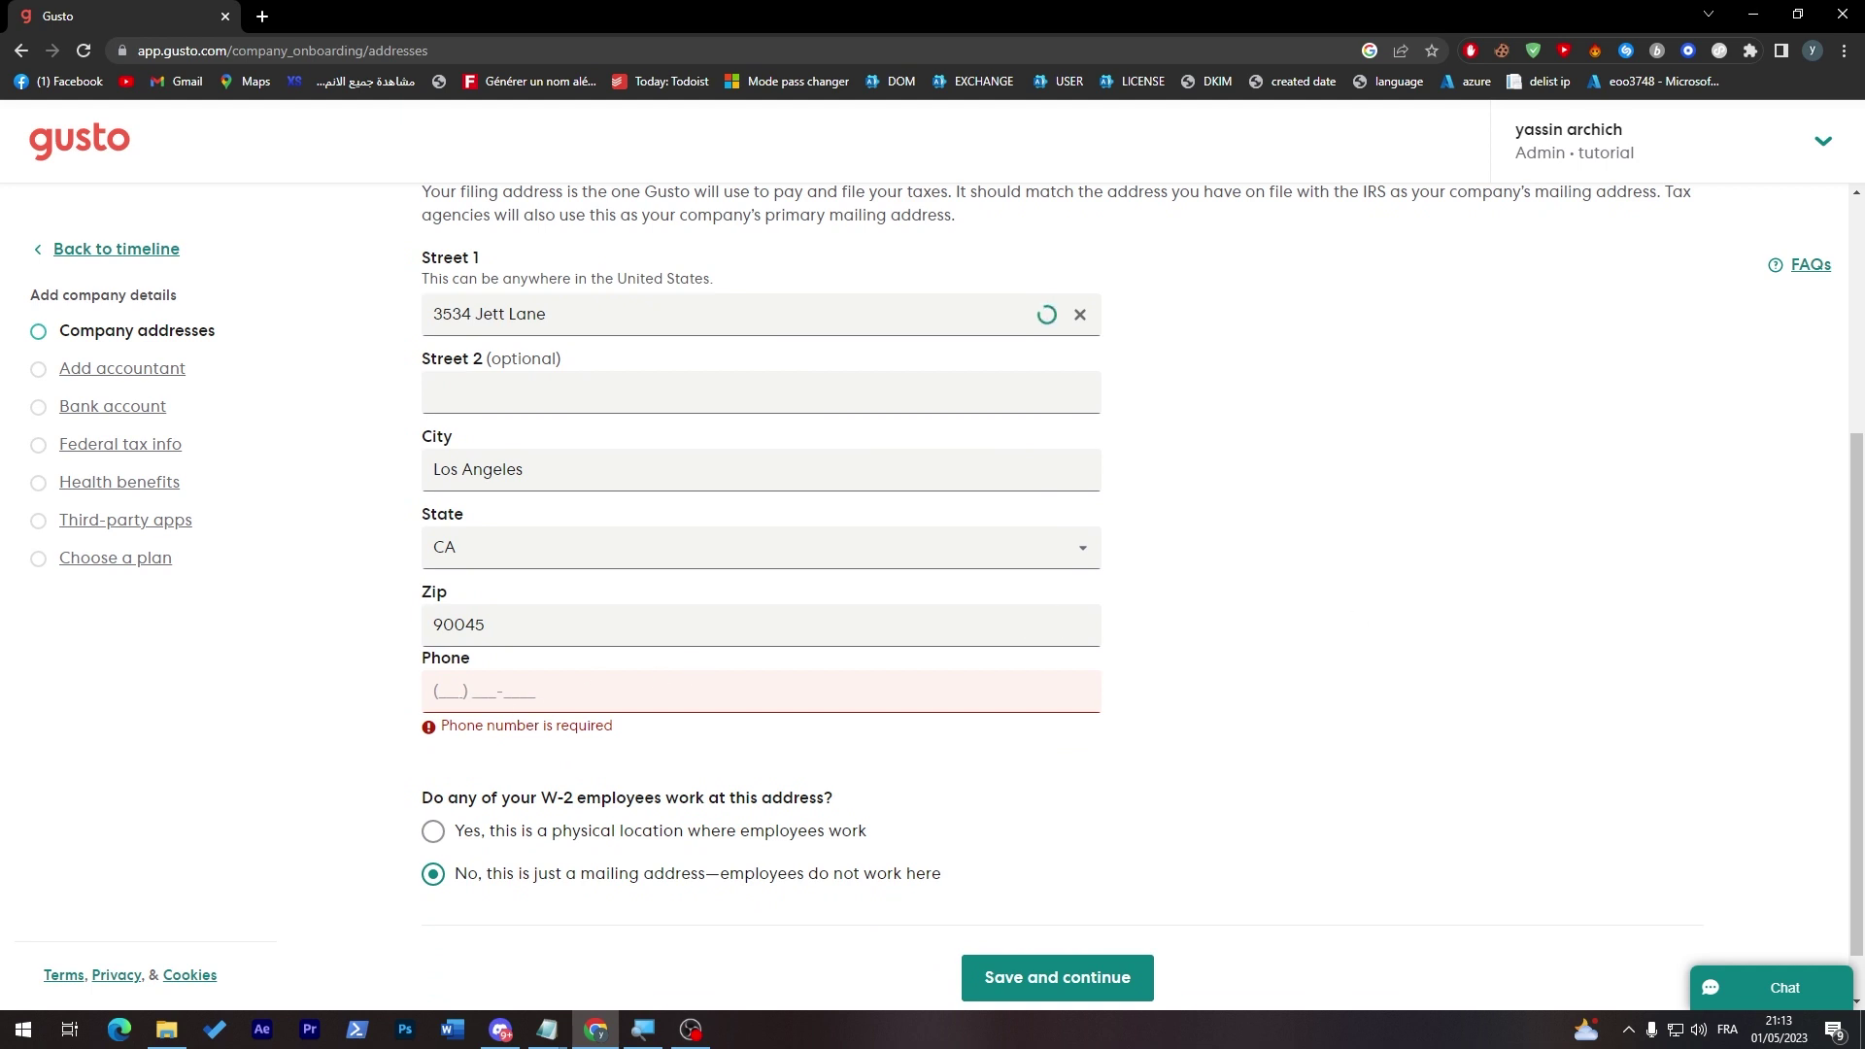
pyautogui.click(525, 692)
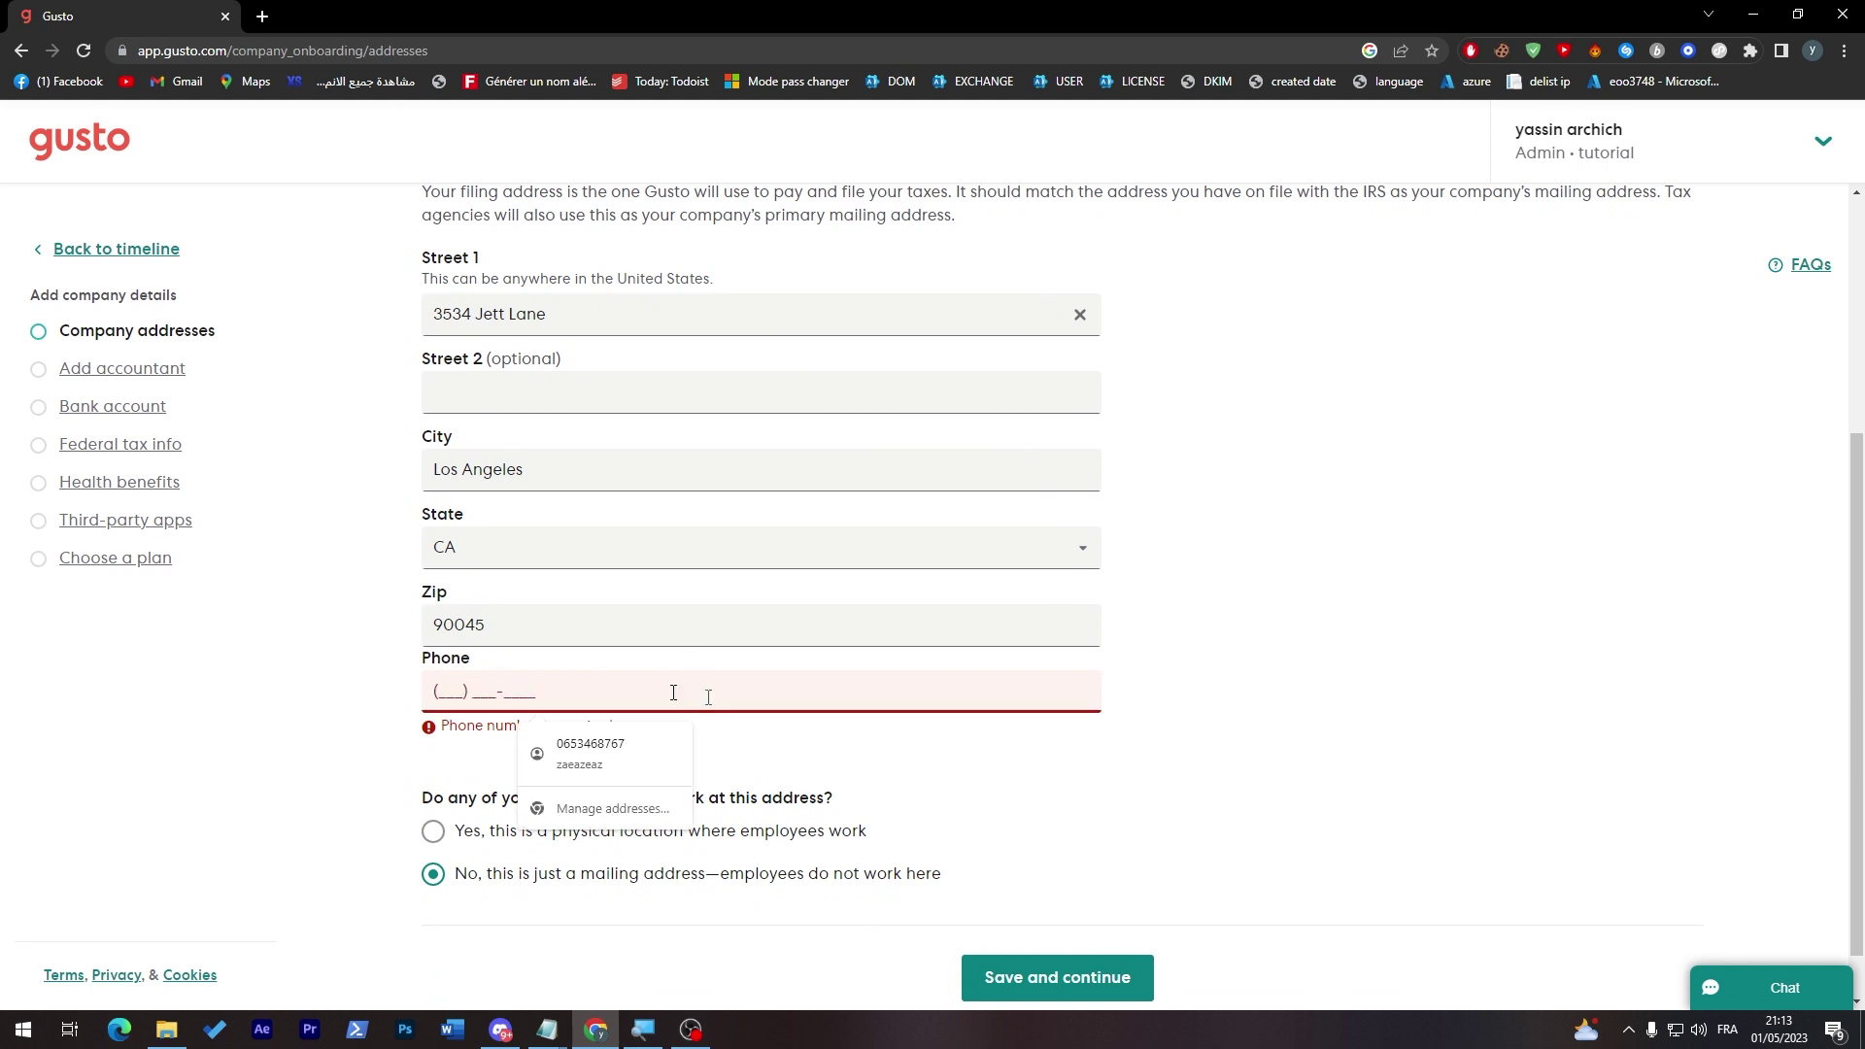
pyautogui.click(1246, 746)
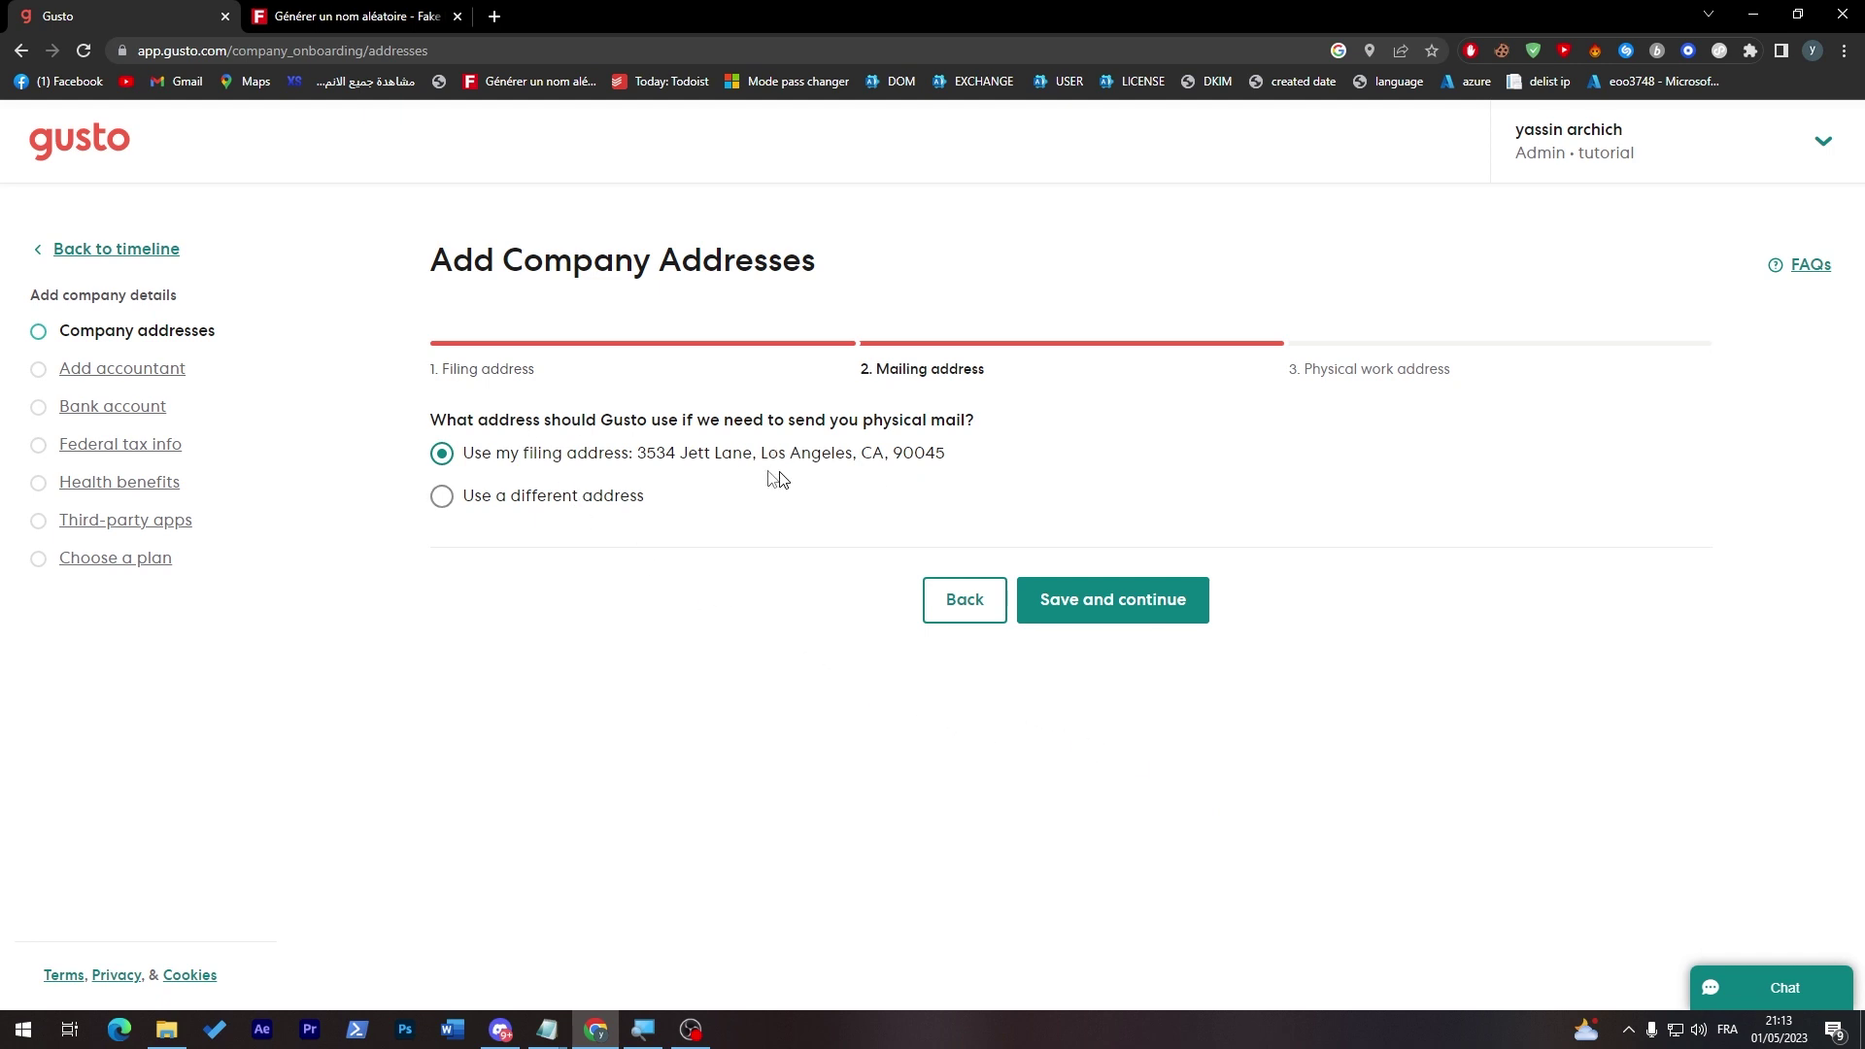
pyautogui.click(1124, 612)
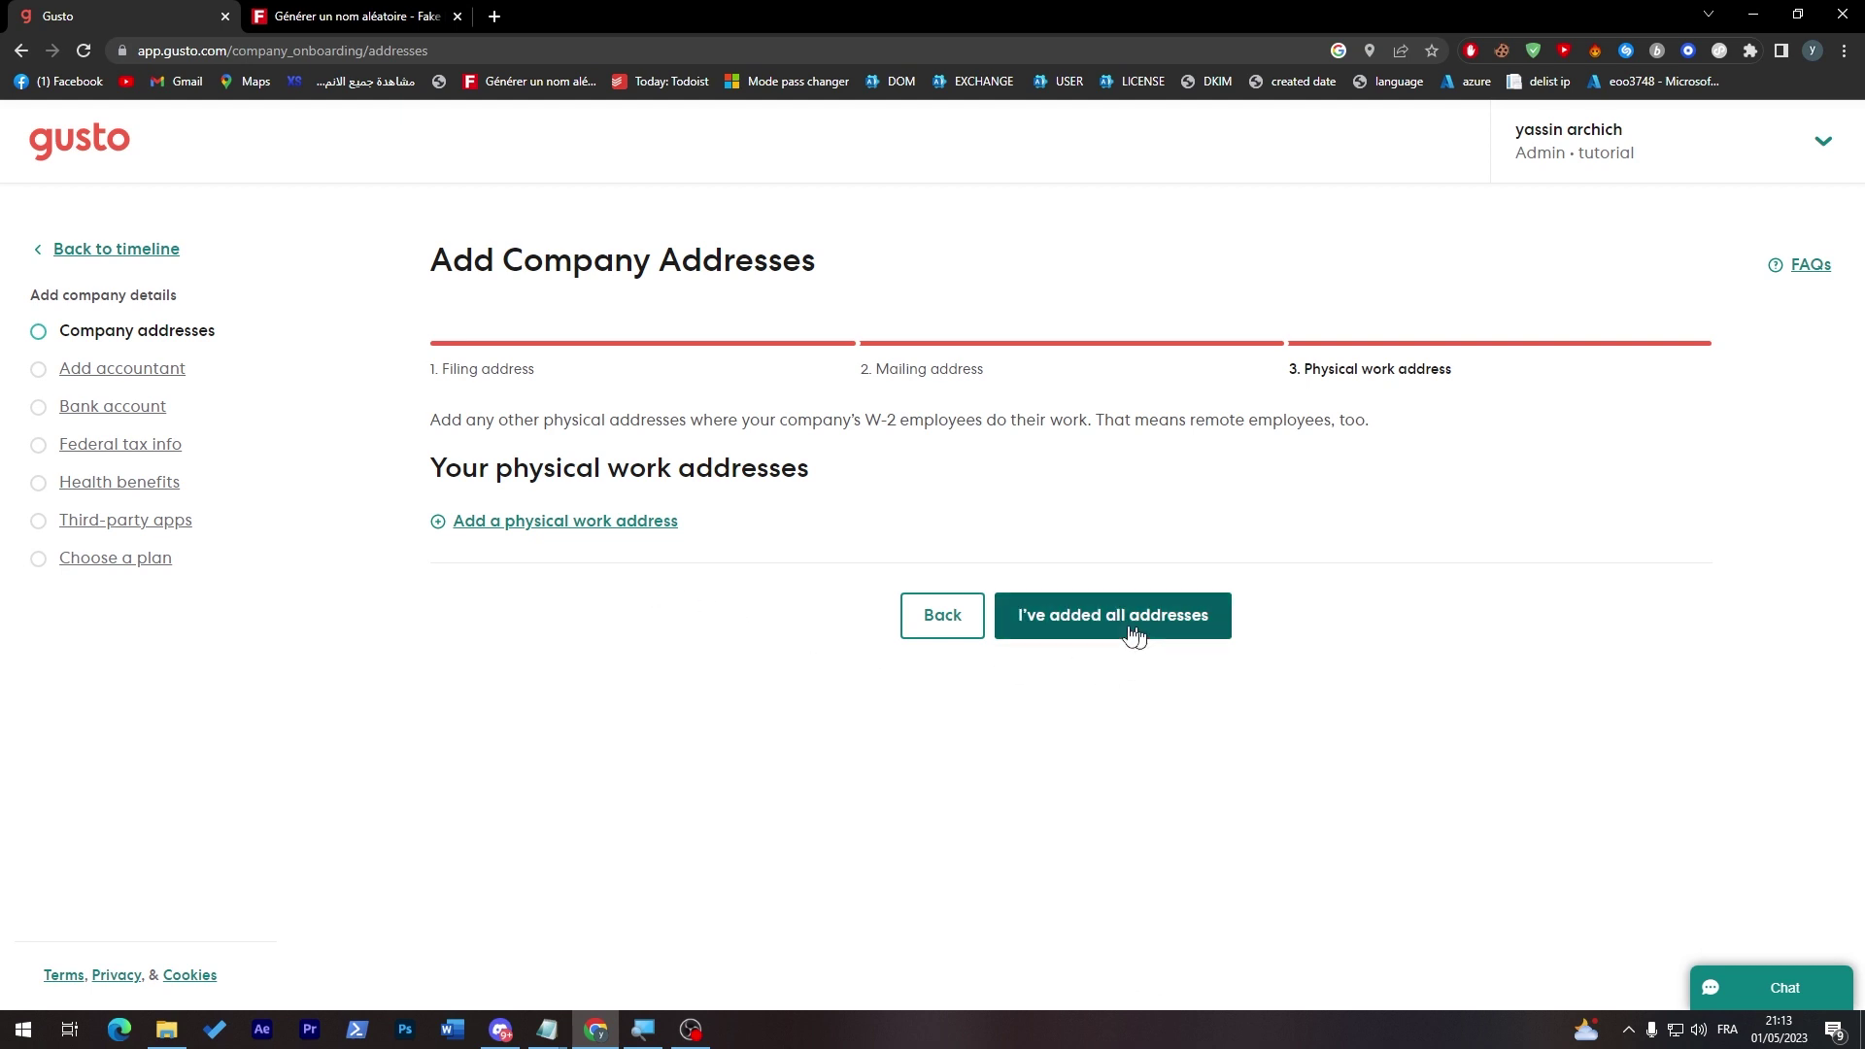
pyautogui.click(1083, 631)
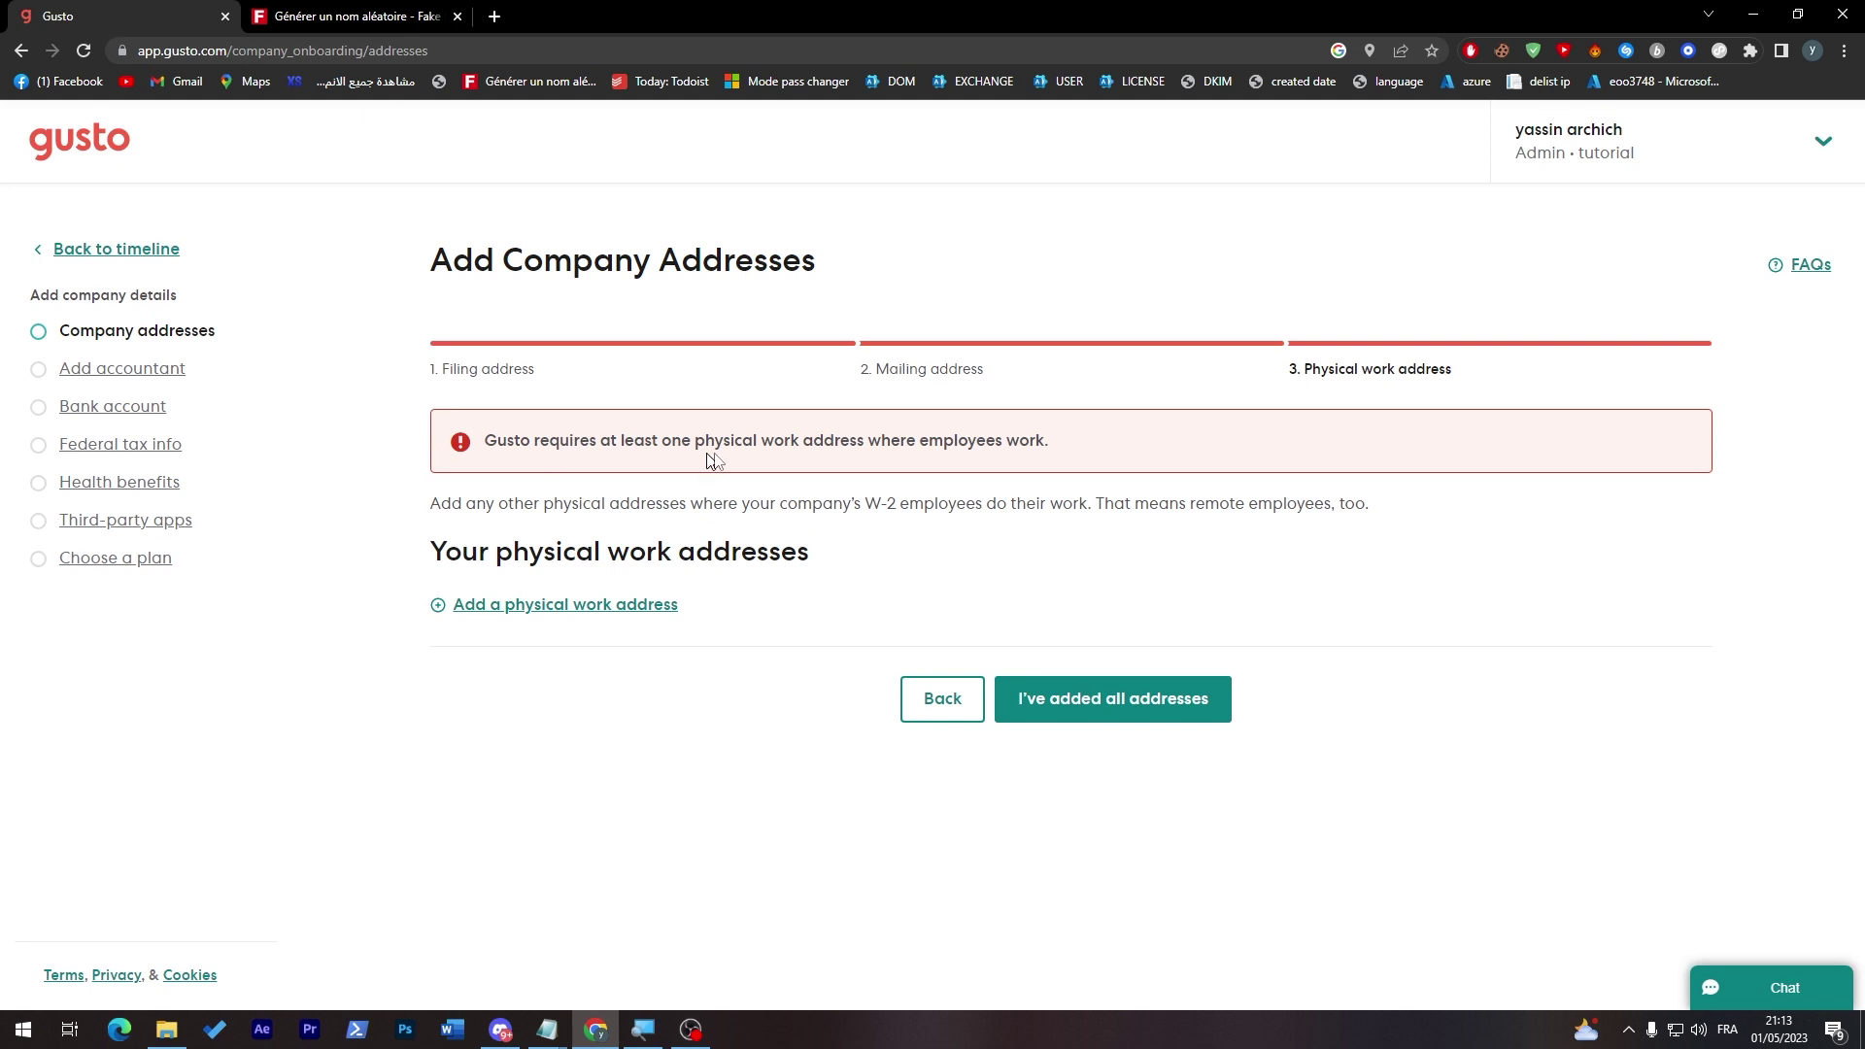
pyautogui.click(624, 610)
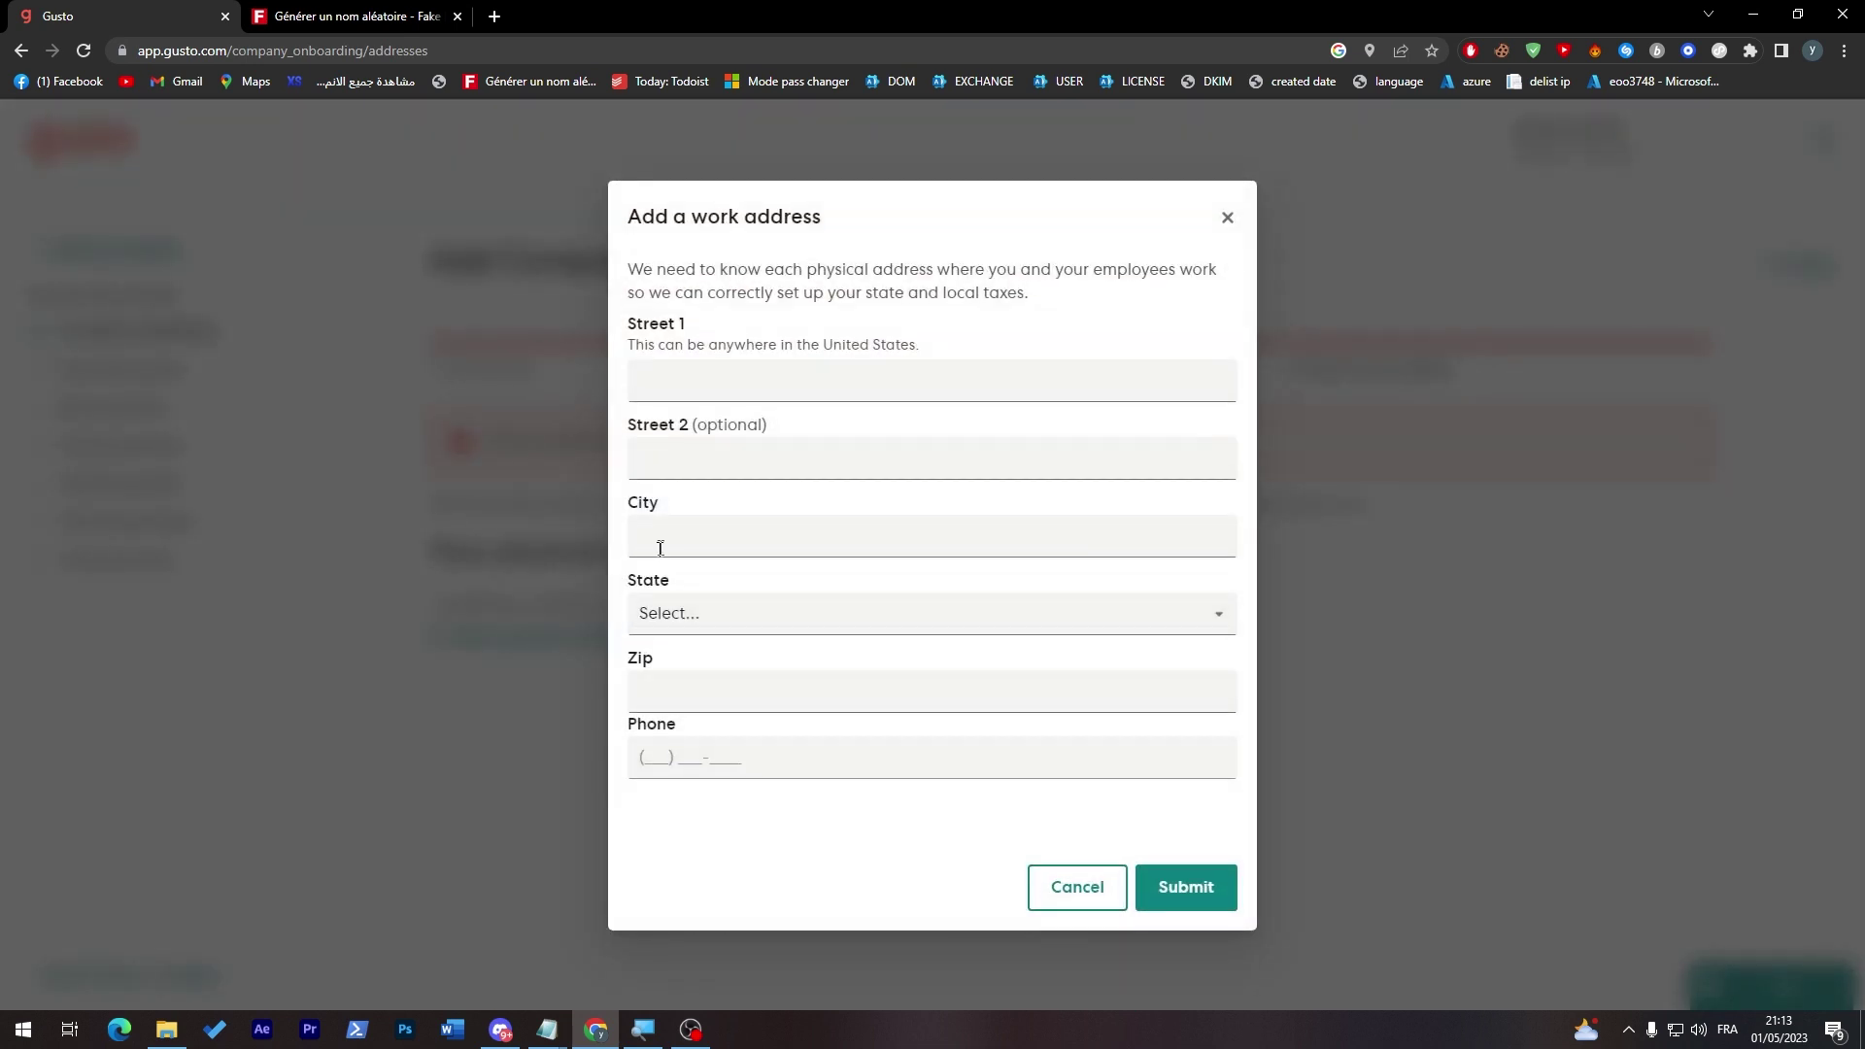
pyautogui.click(736, 382)
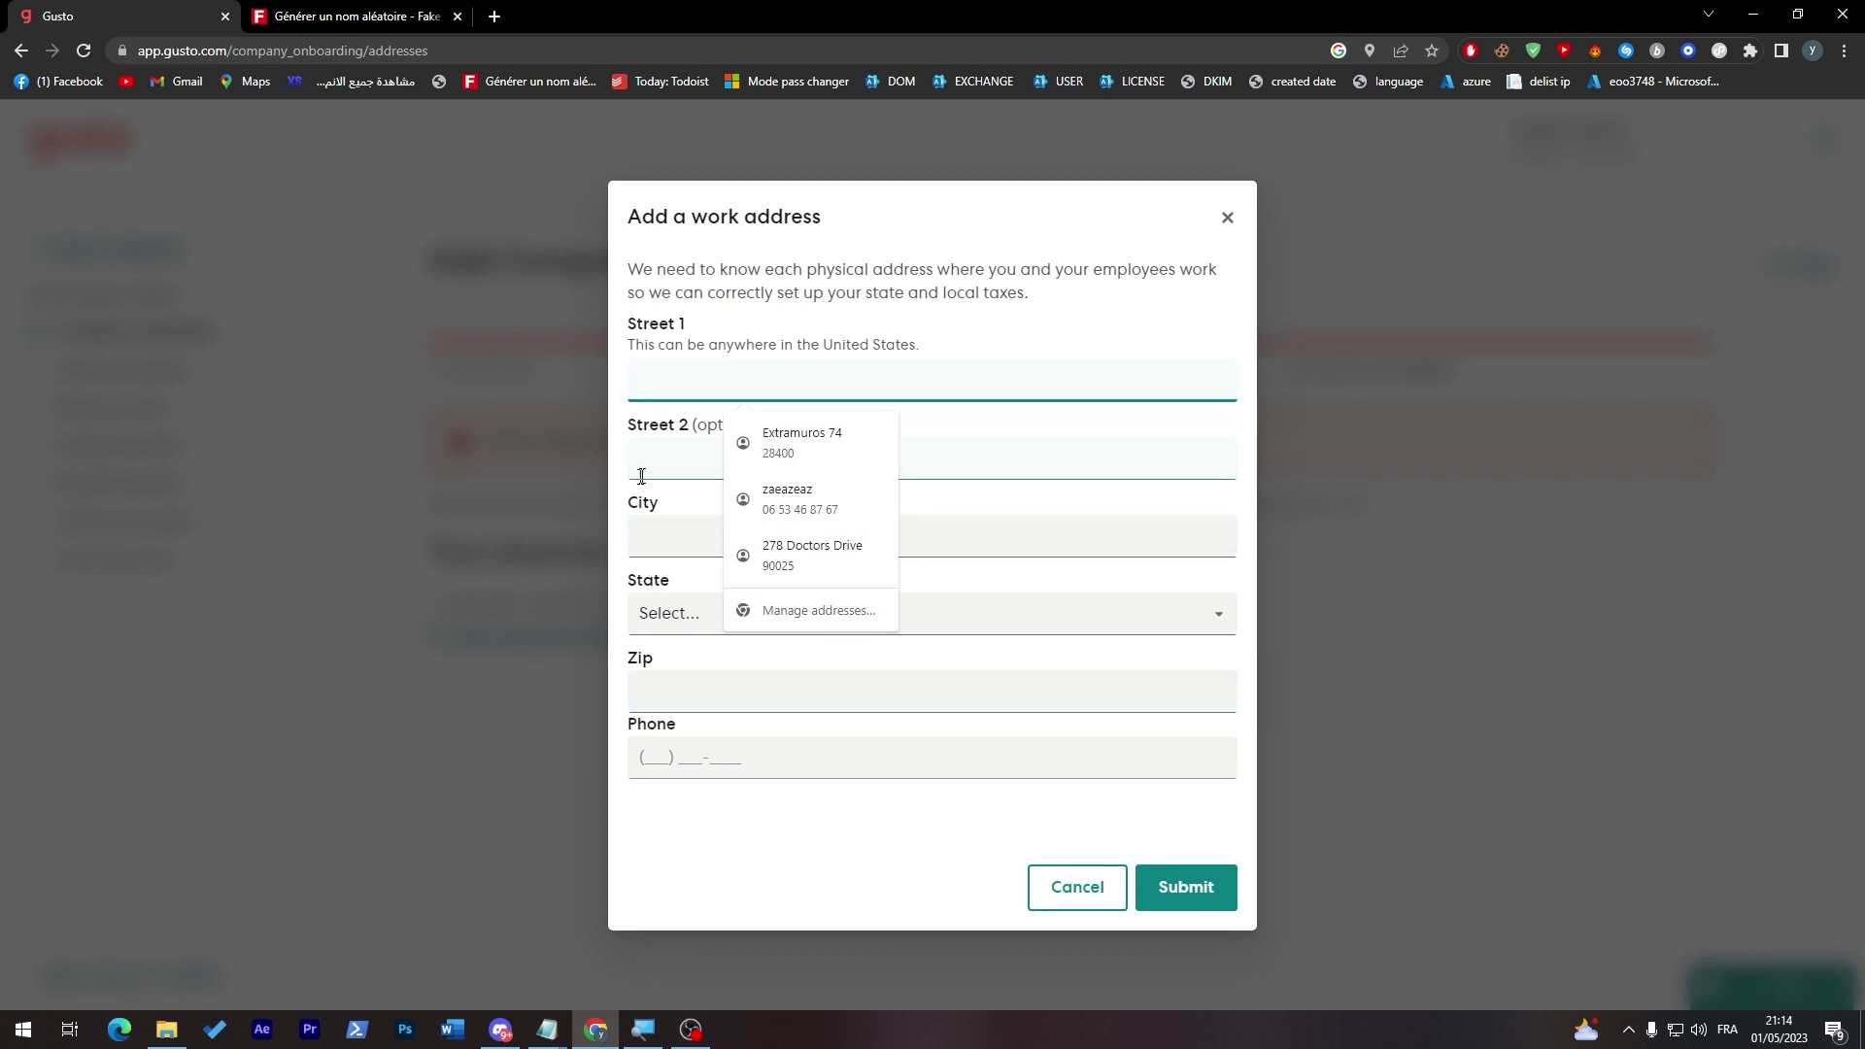
pyautogui.click(641, 511)
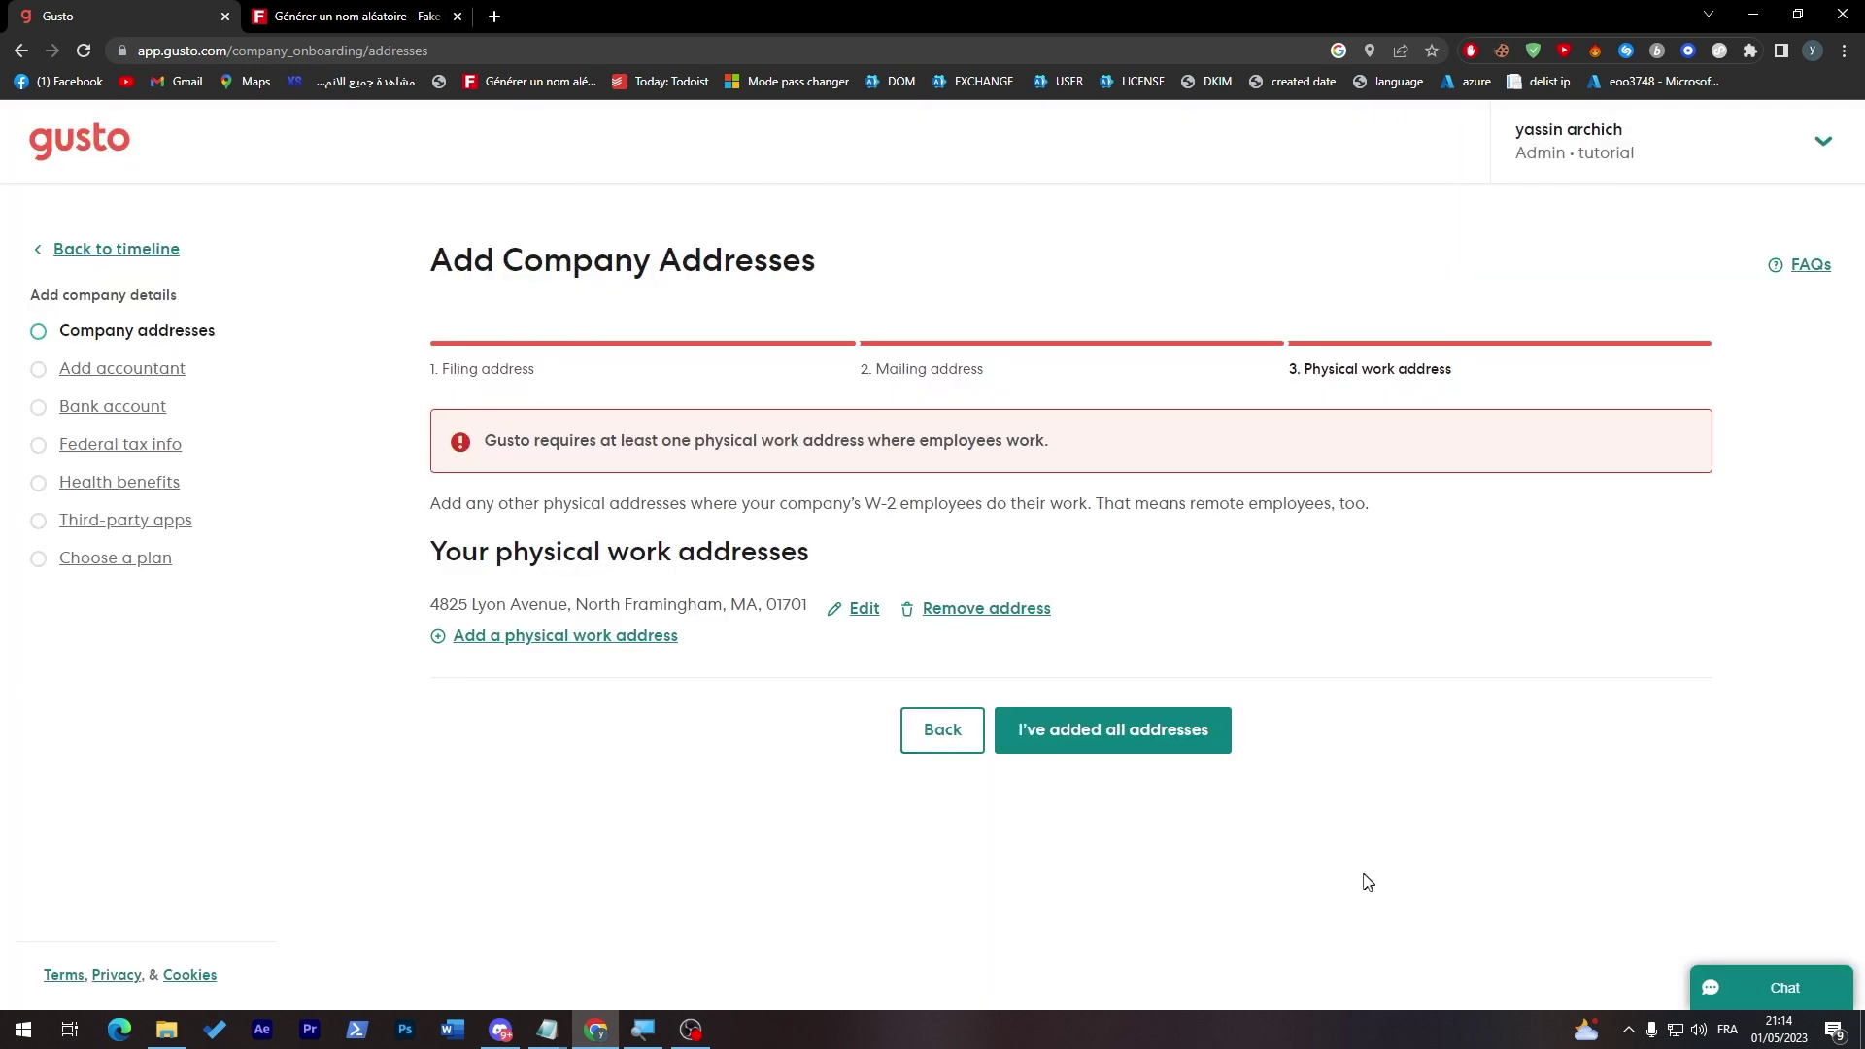
pyautogui.click(458, 16)
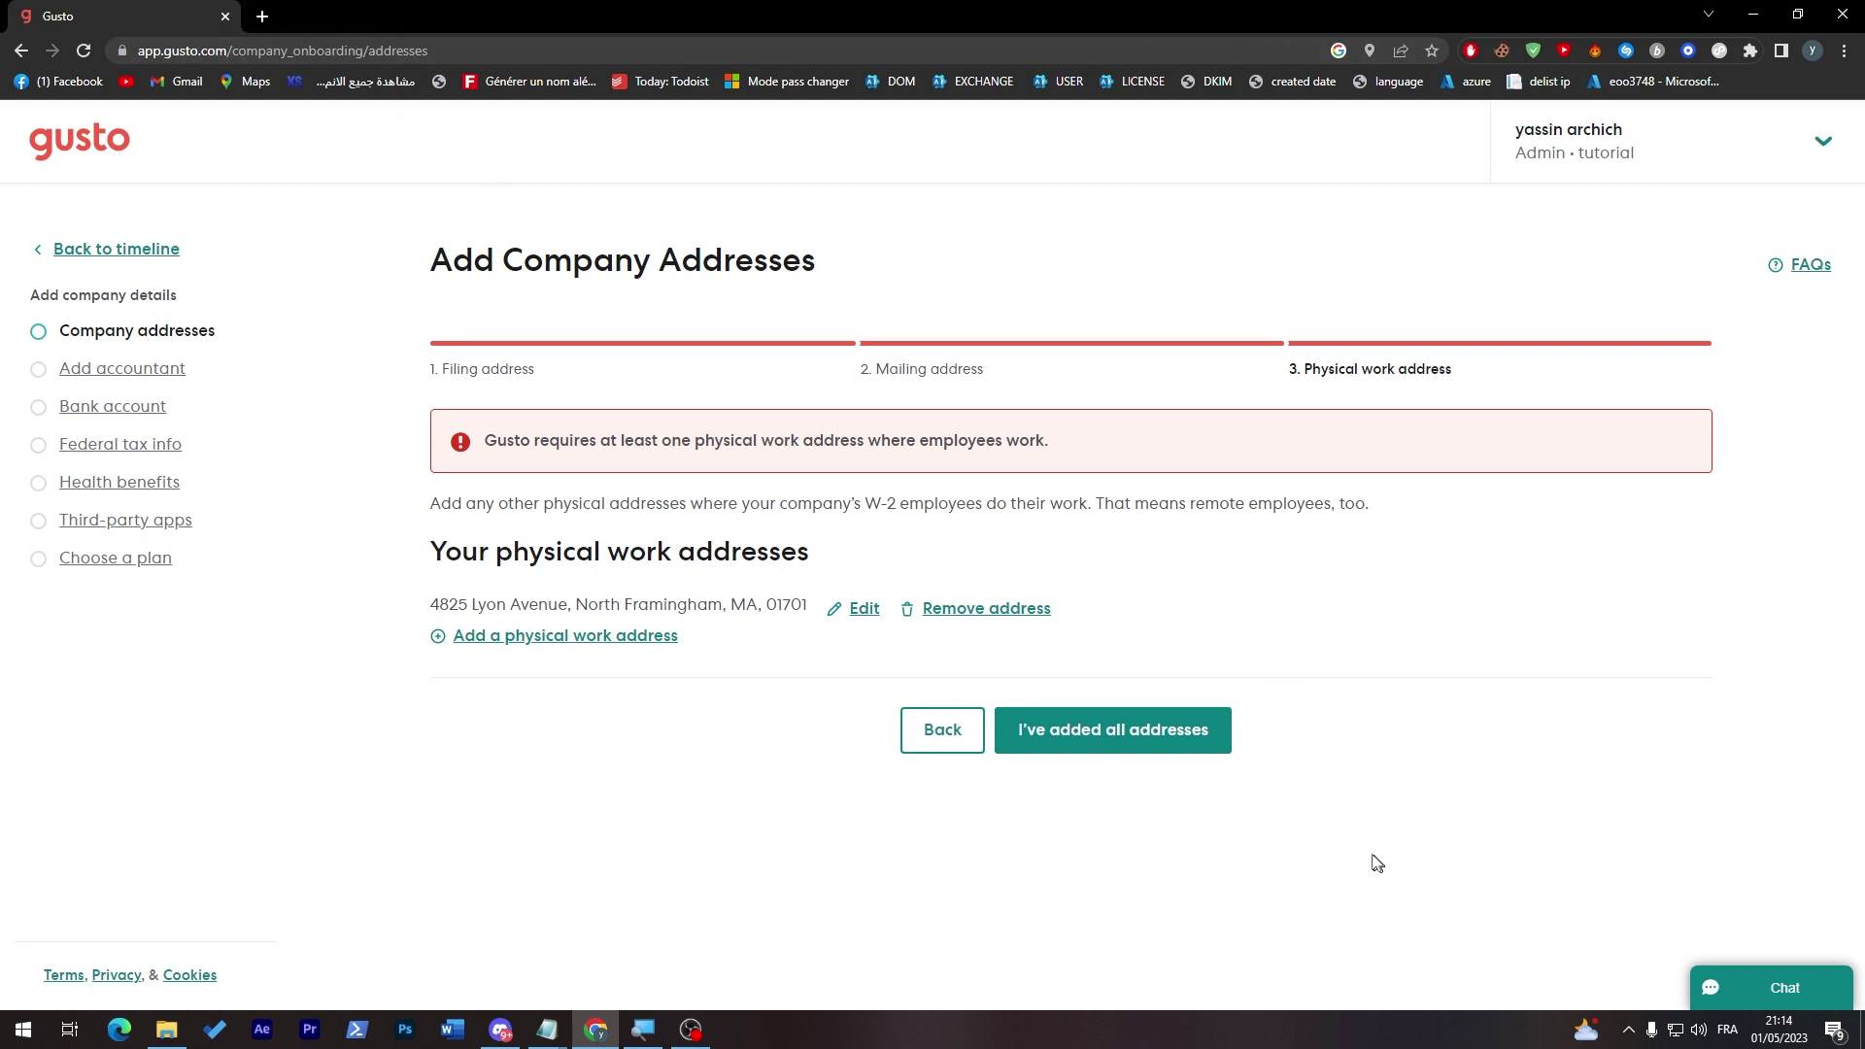
pyautogui.click(1072, 750)
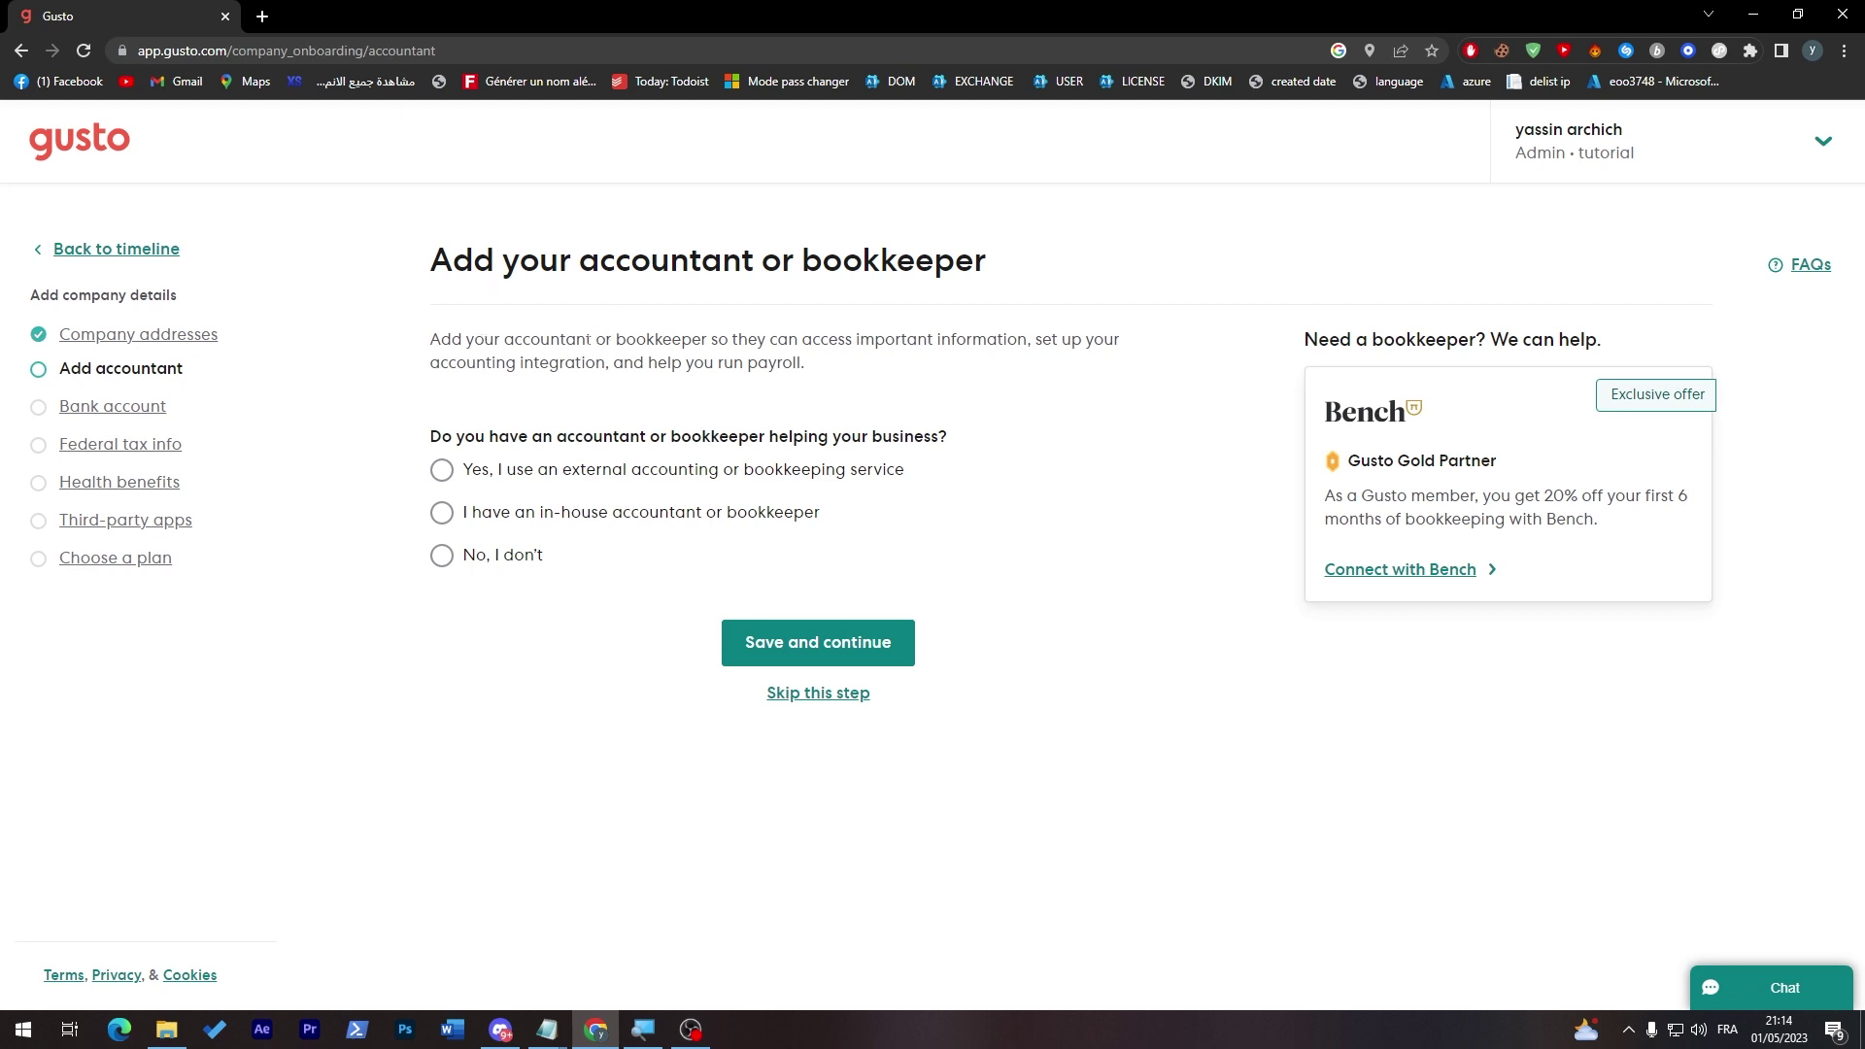
# Answer 'No, I don't' to having an accountant, save and confirm proceeding without one
pyautogui.moveTo(437, 436); pyautogui.dragTo(684, 443)
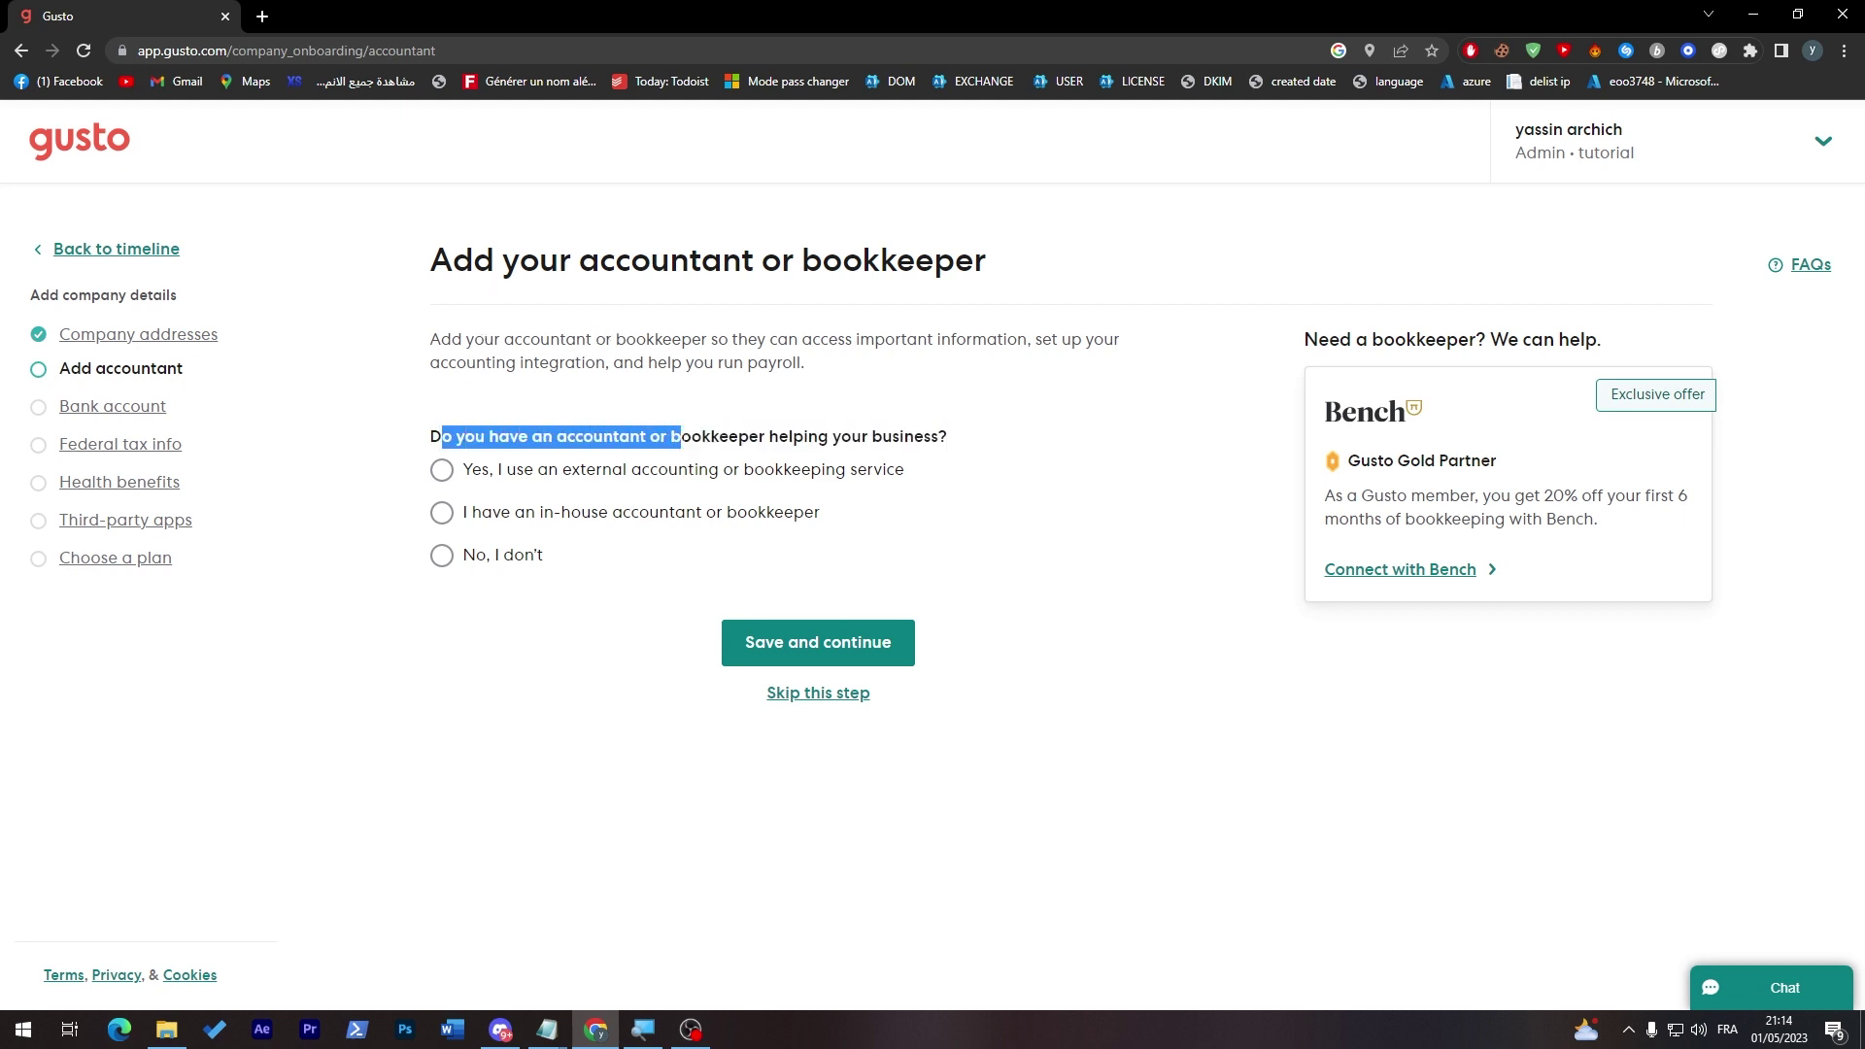
pyautogui.click(683, 444)
pyautogui.click(528, 554)
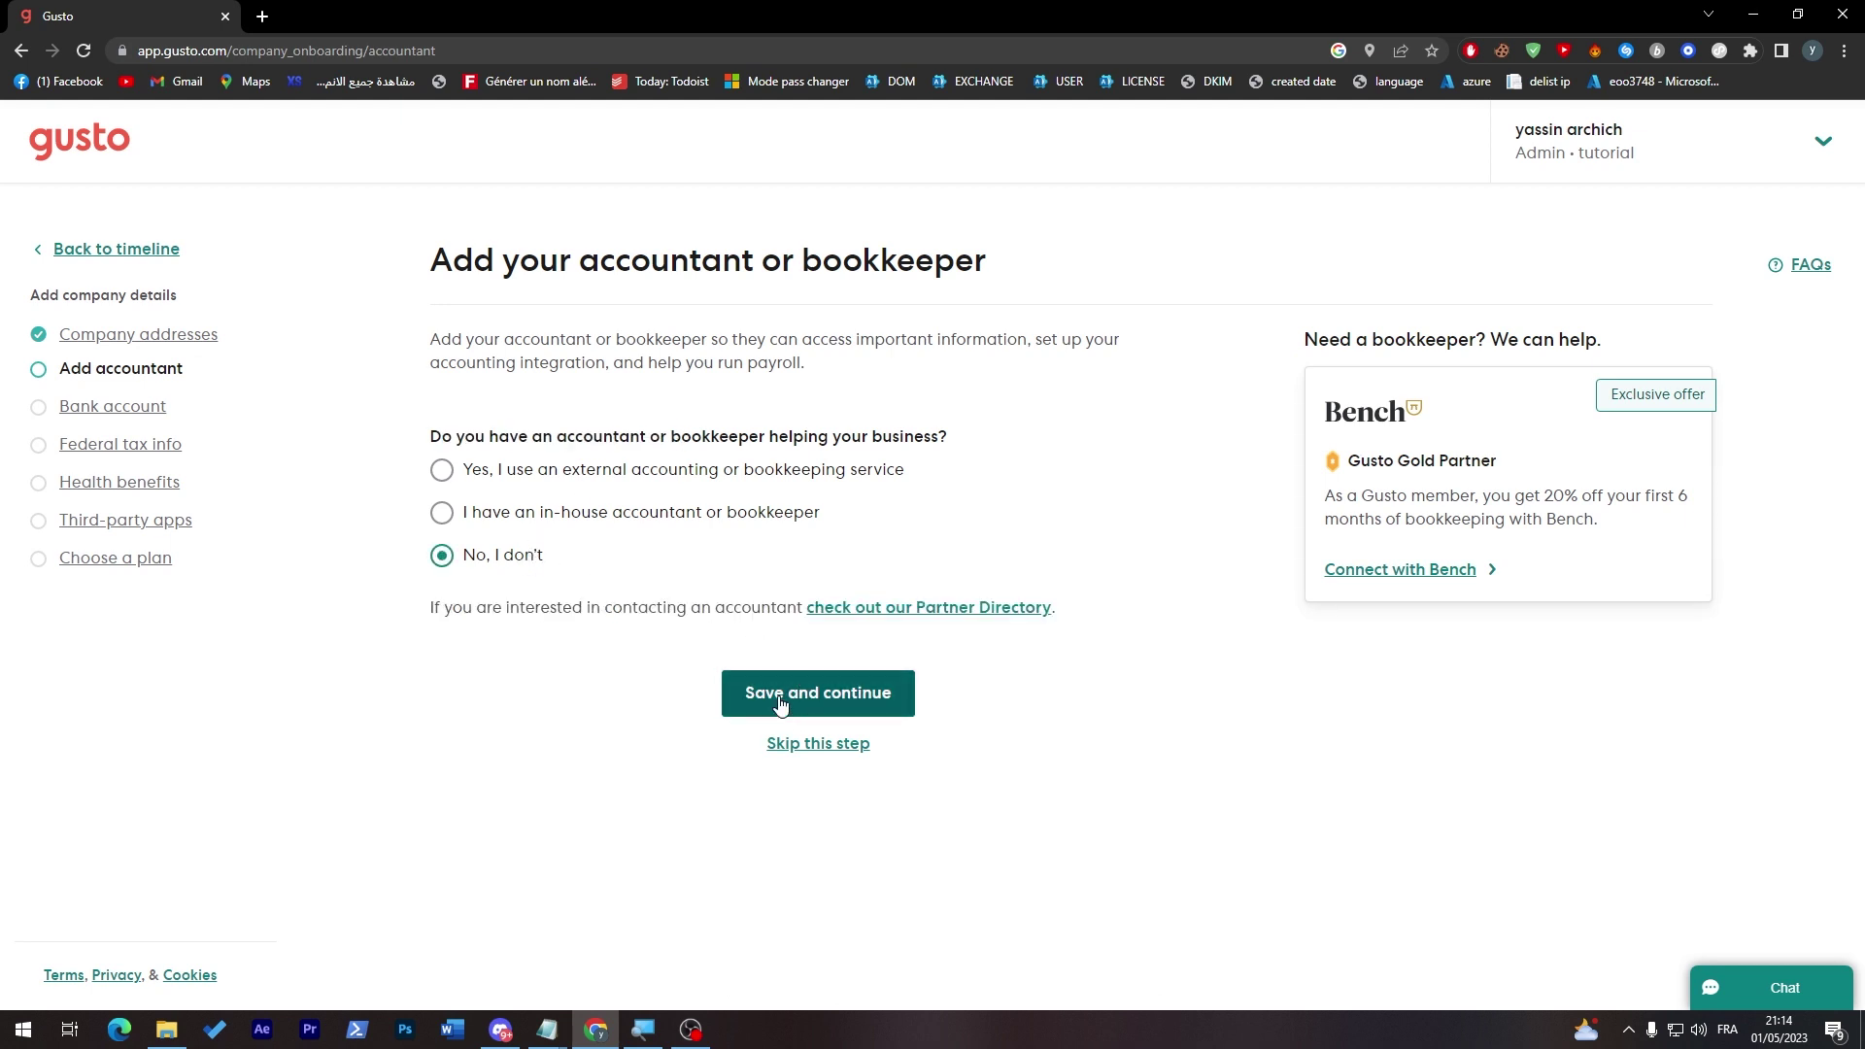
pyautogui.click(813, 758)
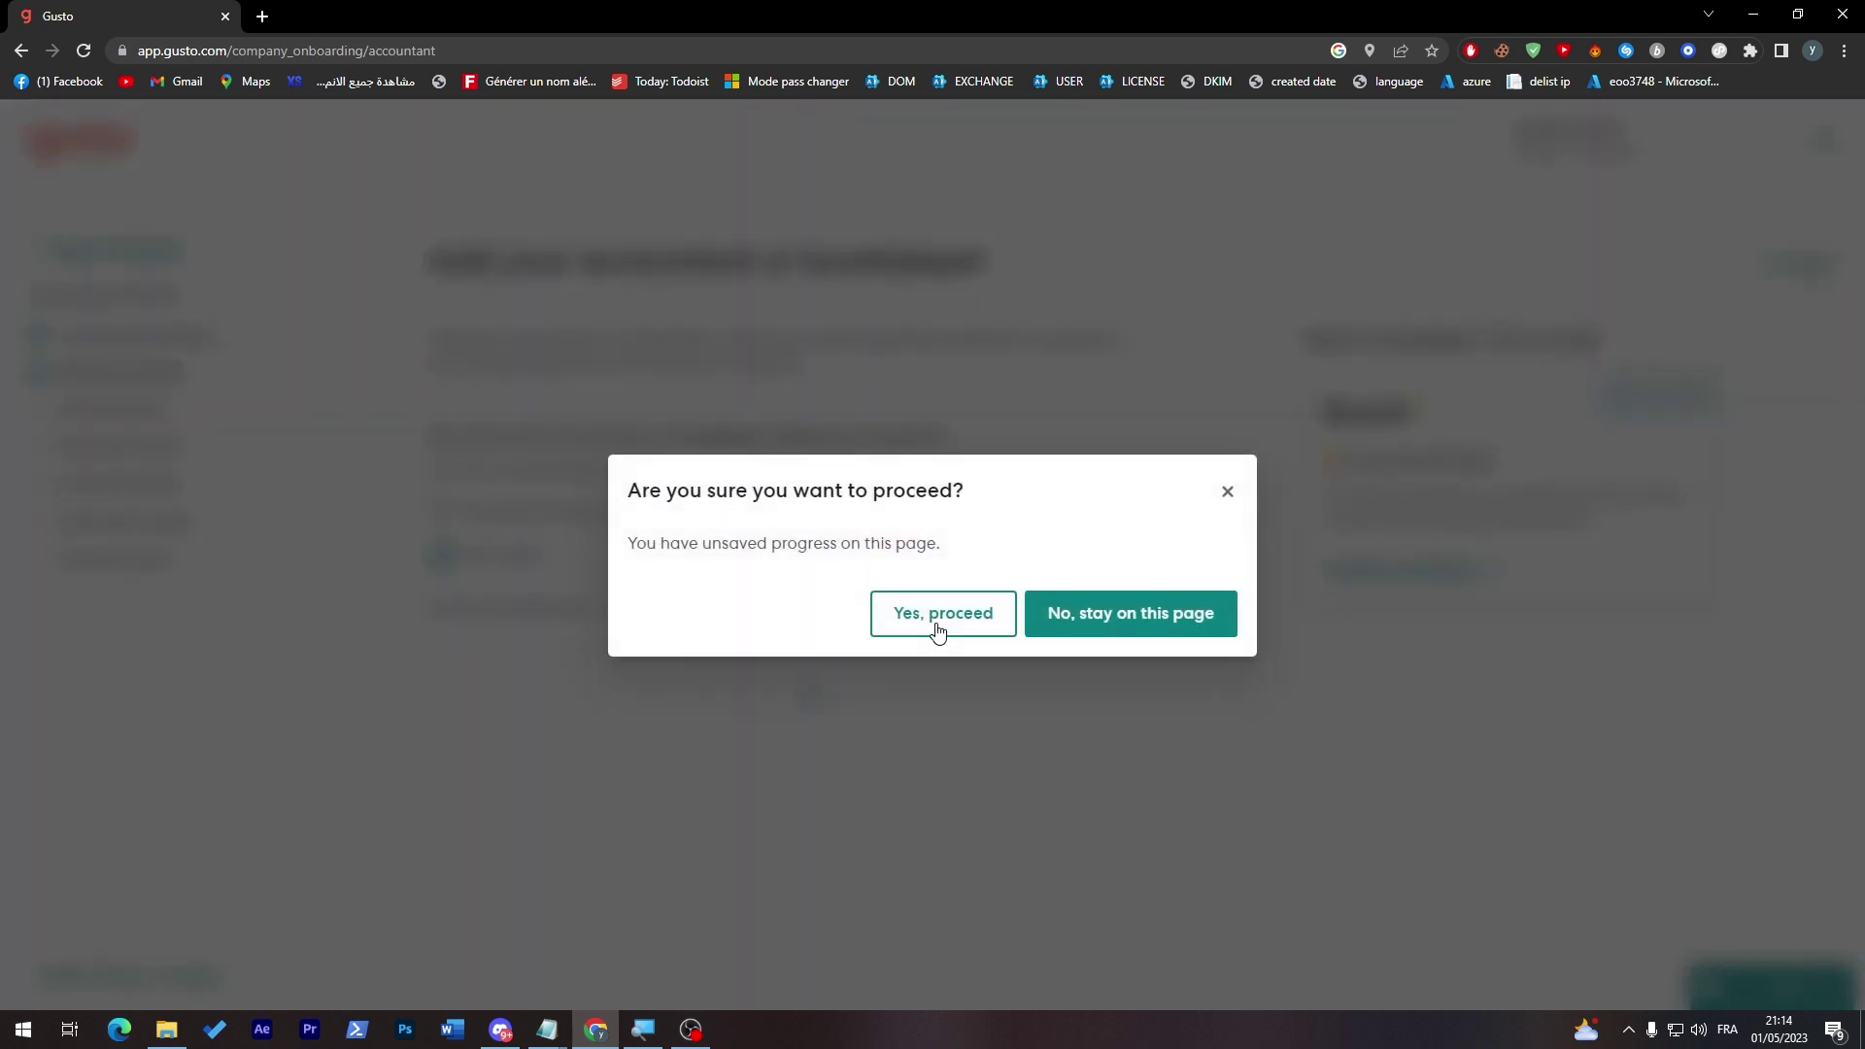
pyautogui.click(939, 631)
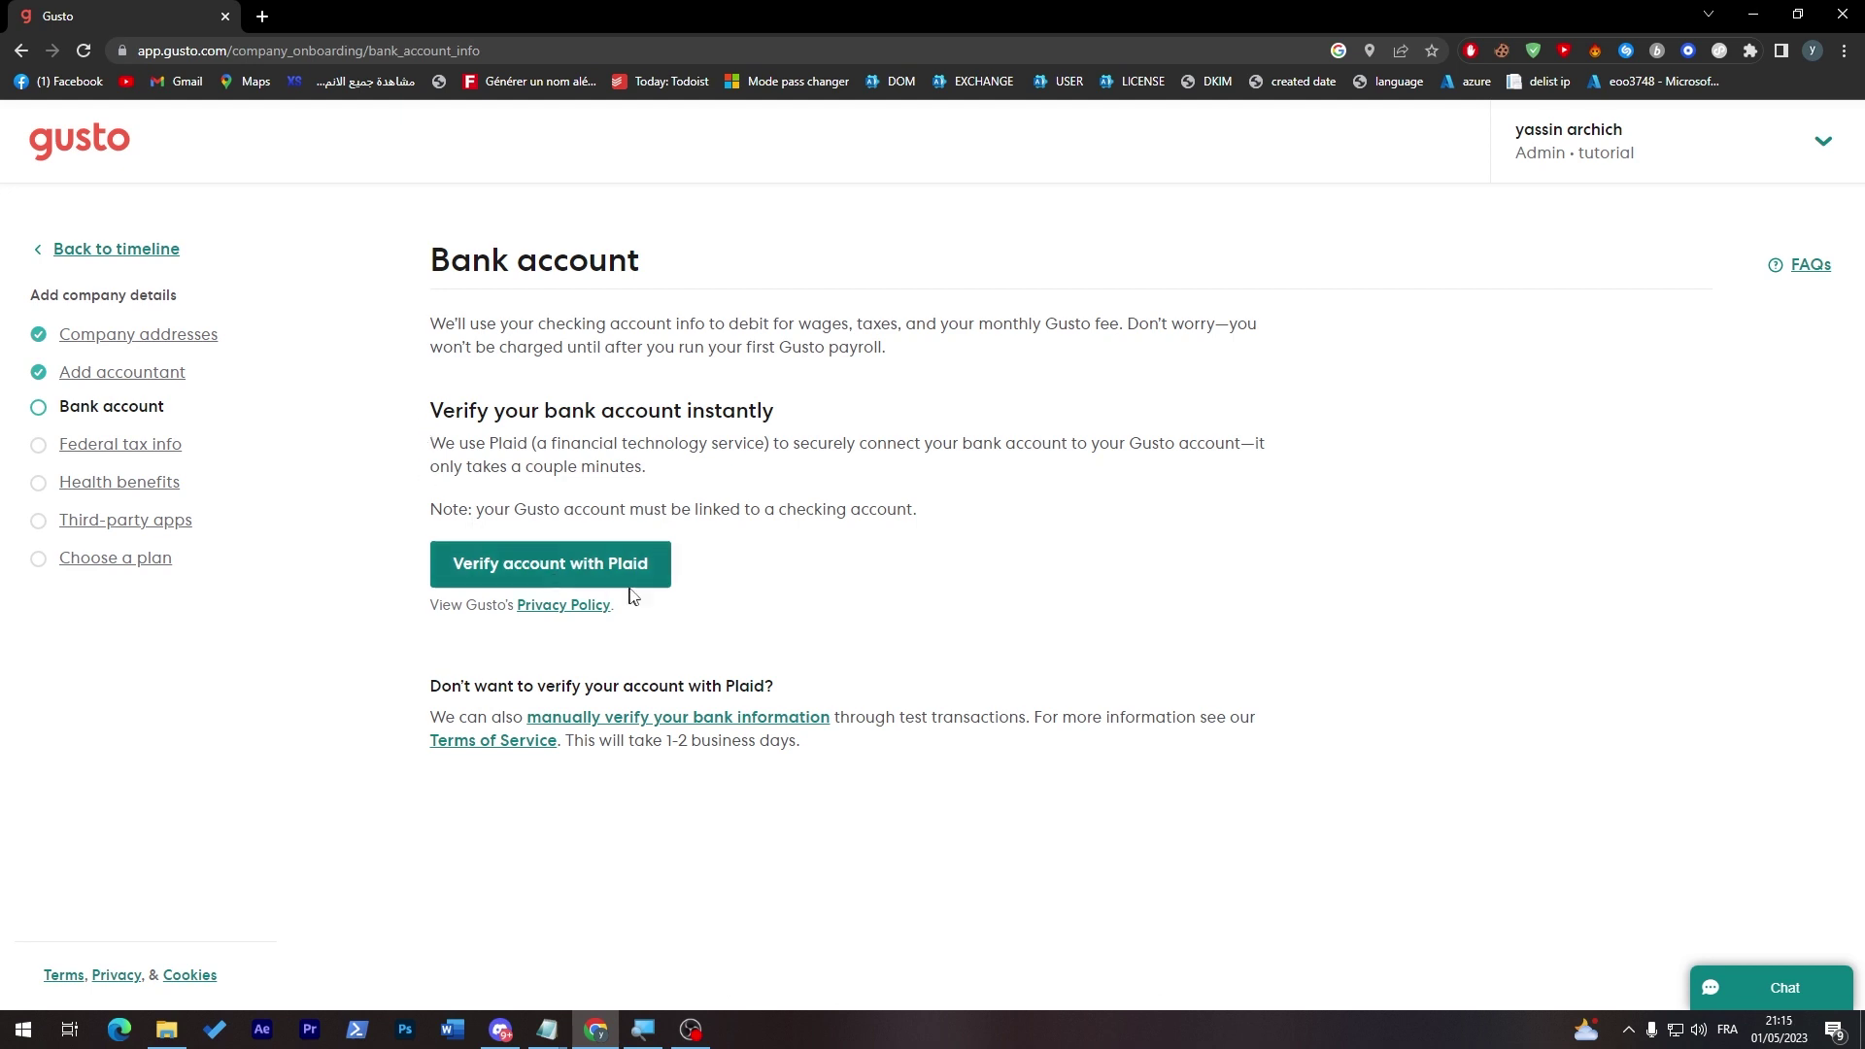
# Start Plaid verification, choose Bank of America, pass the robot check, then exit the connection window
pyautogui.click(595, 552)
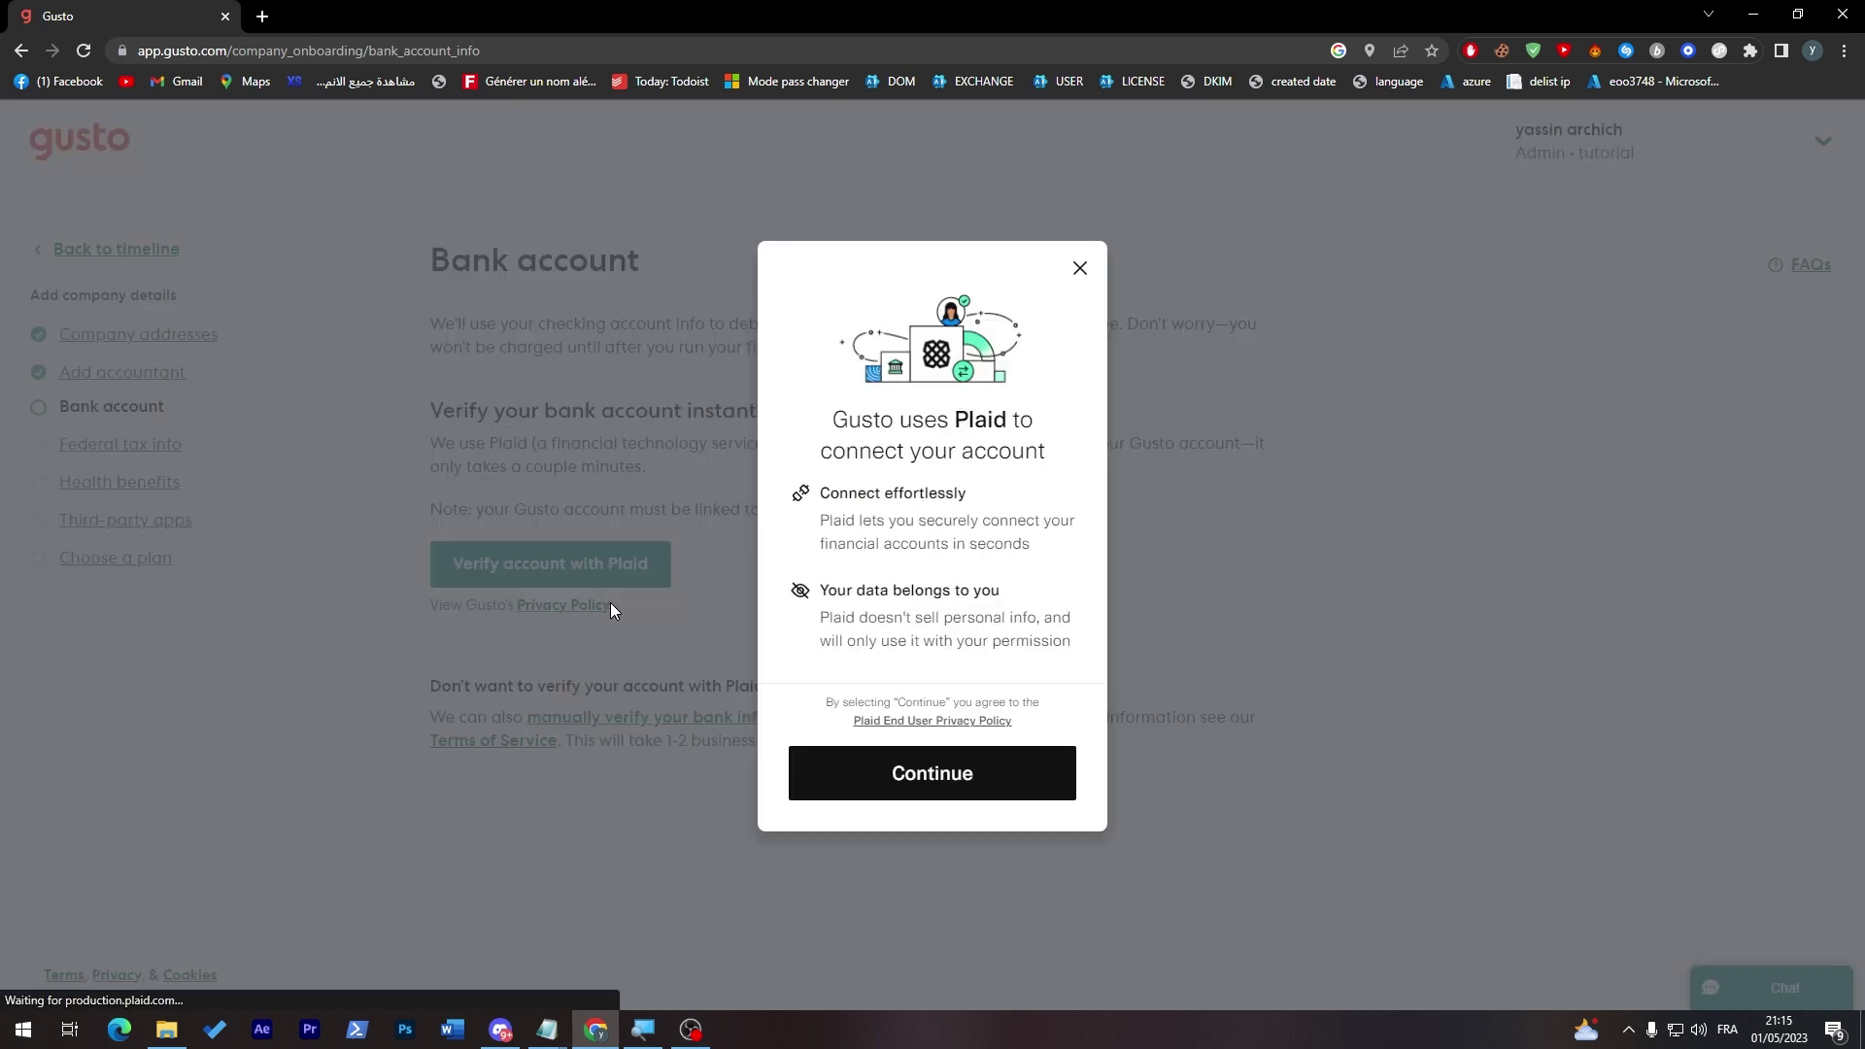
pyautogui.click(958, 777)
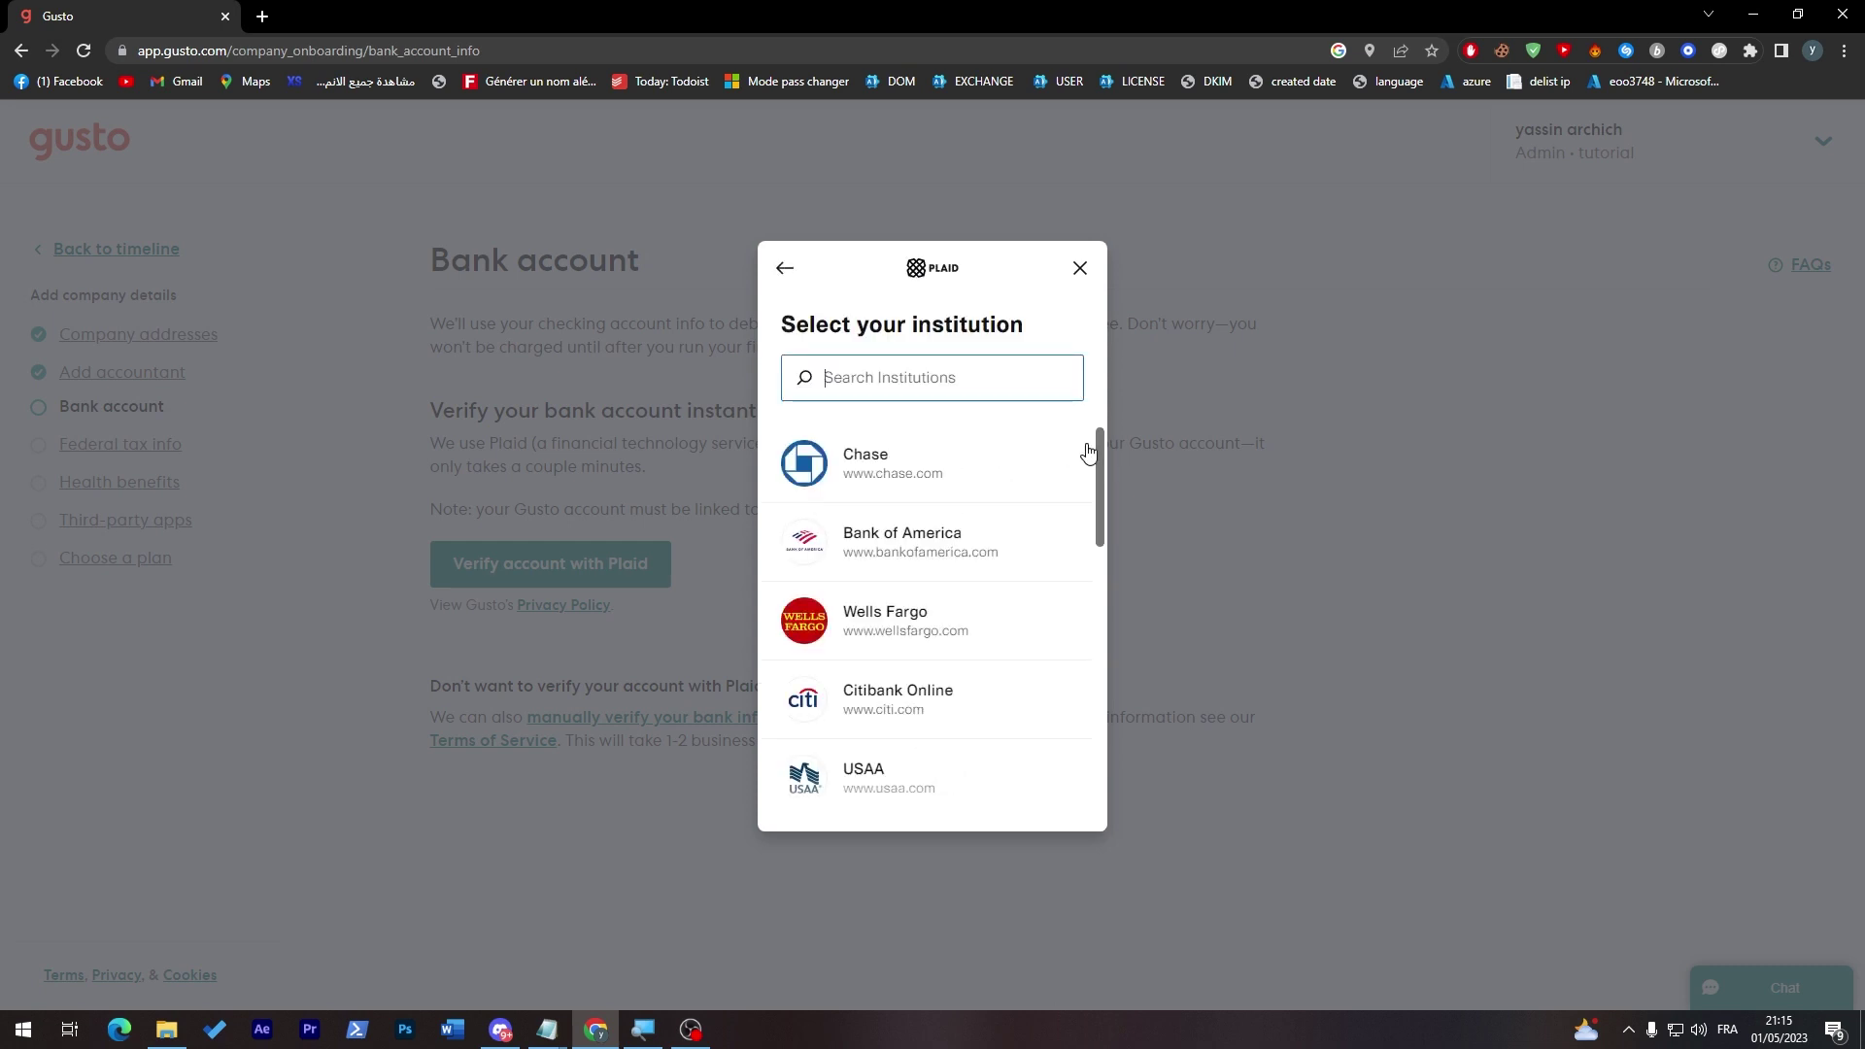
pyautogui.moveTo(1098, 450); pyautogui.dragTo(1086, 552)
pyautogui.scroll(-3, 1086, 553)
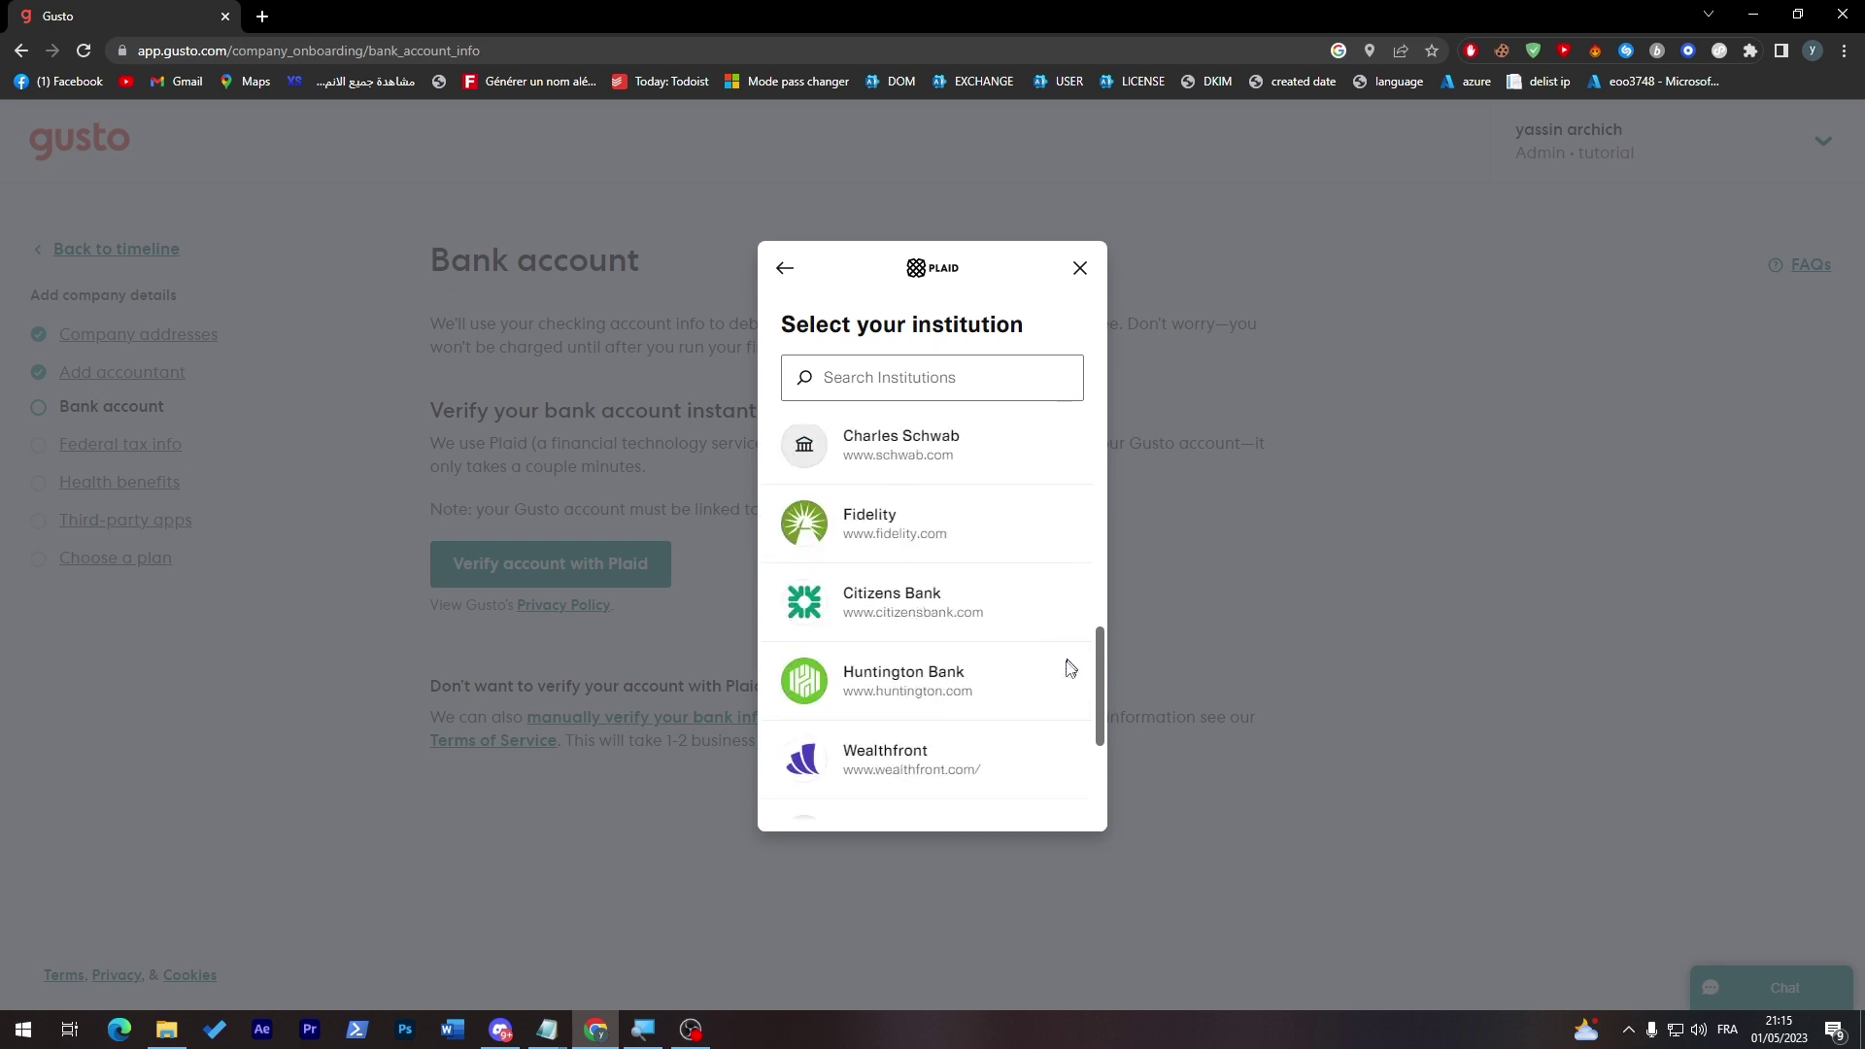
pyautogui.scroll(-3, 1070, 666)
pyautogui.scroll(5, 1049, 763)
pyautogui.scroll(3, 1070, 539)
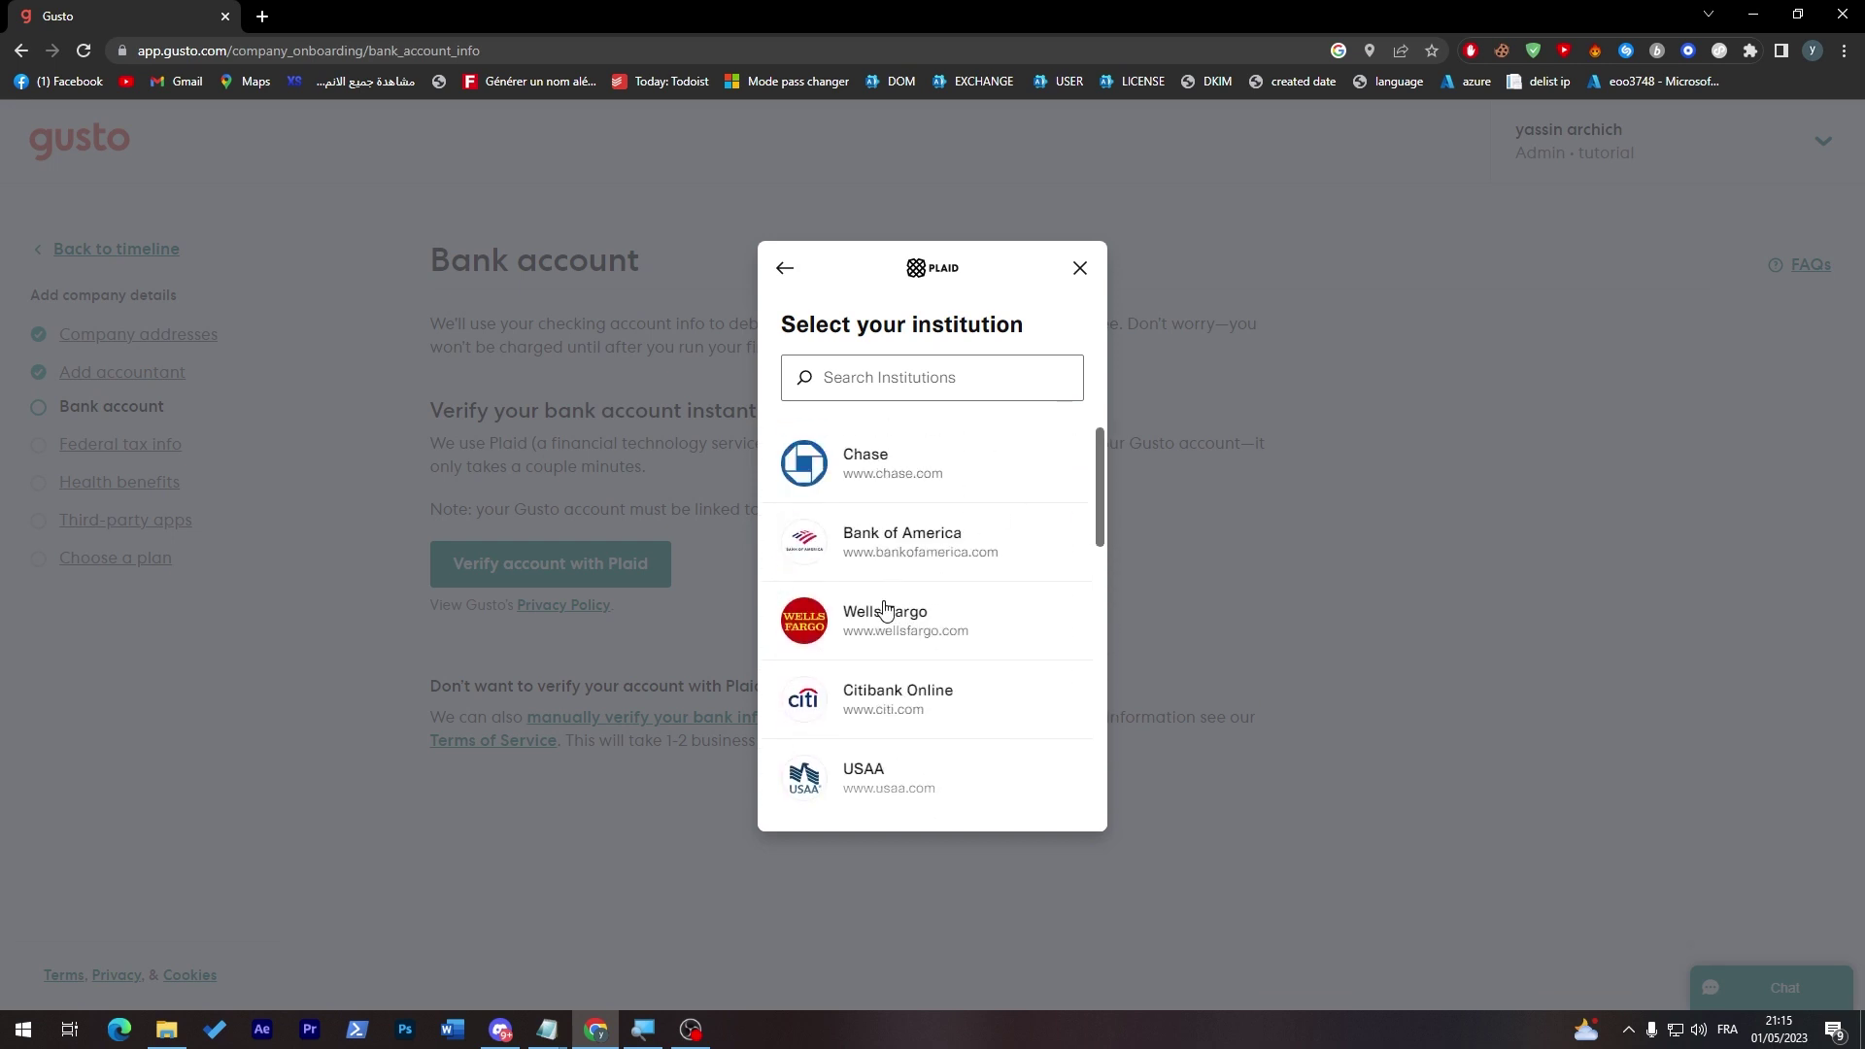
pyautogui.click(1049, 359)
pyautogui.click(940, 580)
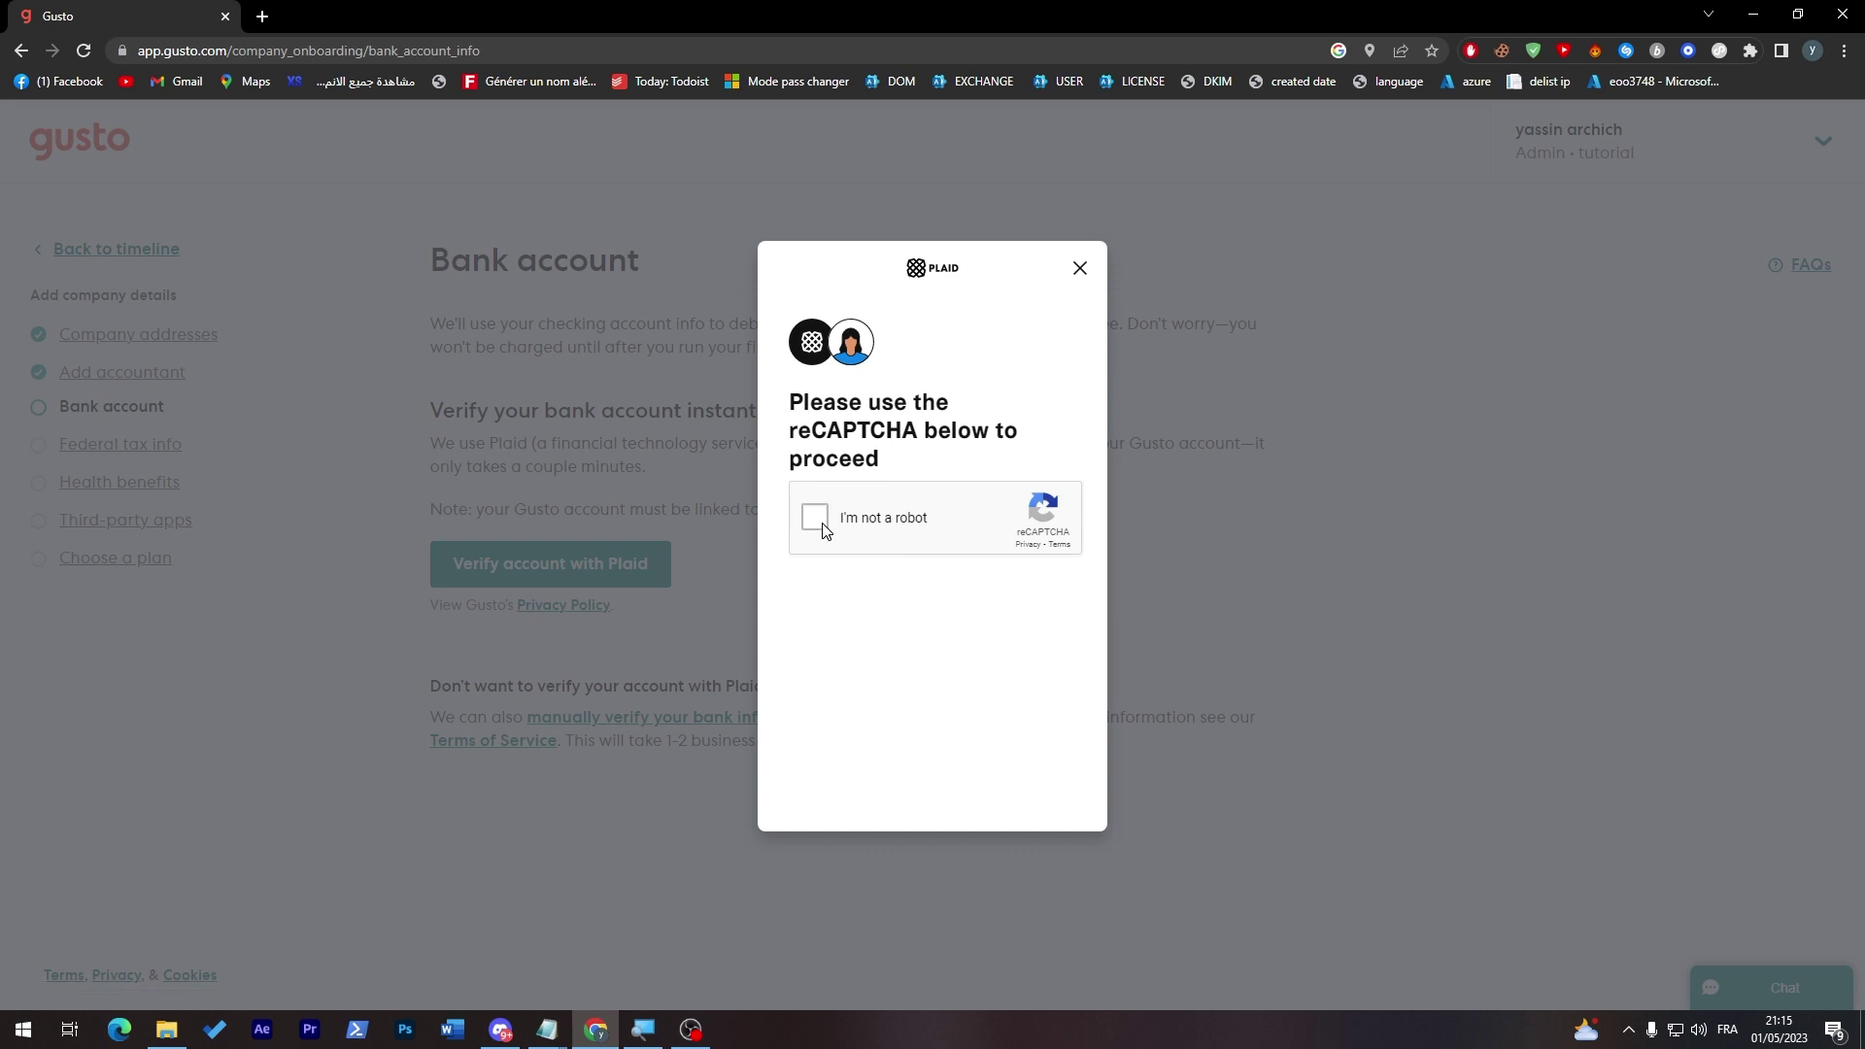
pyautogui.click(815, 518)
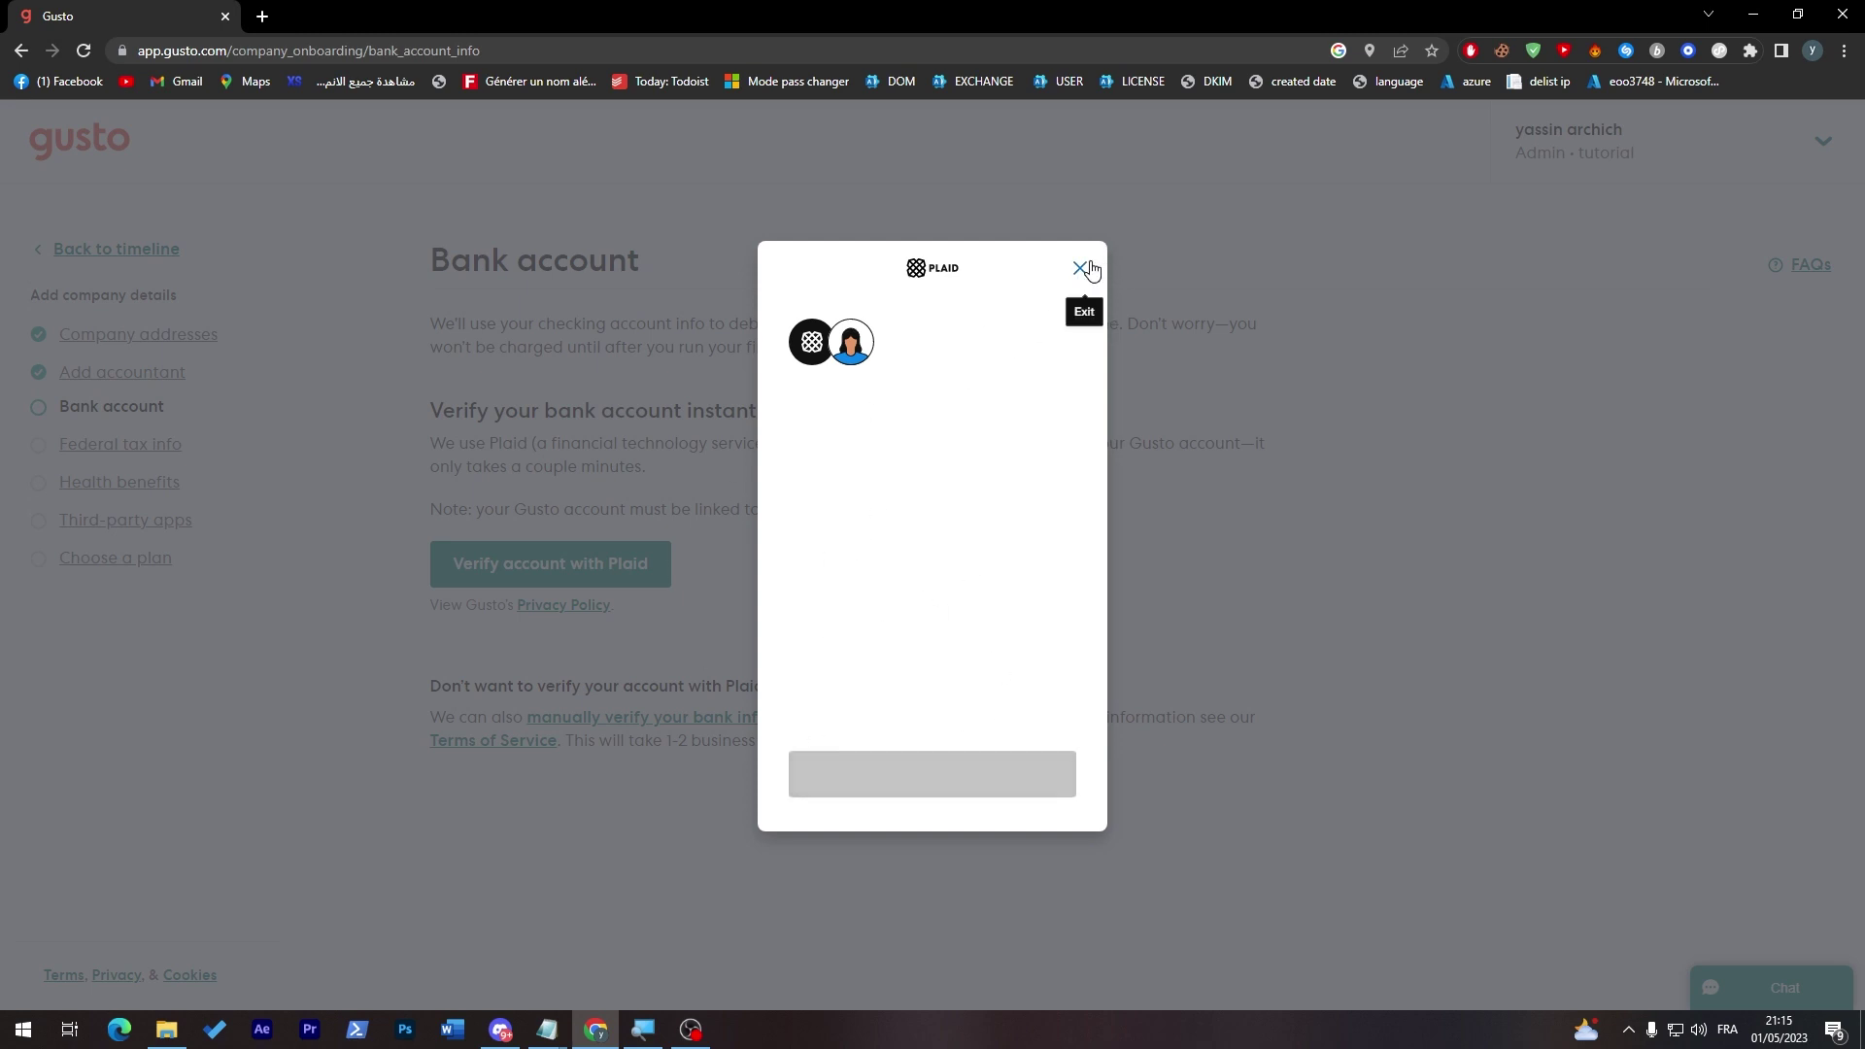
pyautogui.click(80, 50)
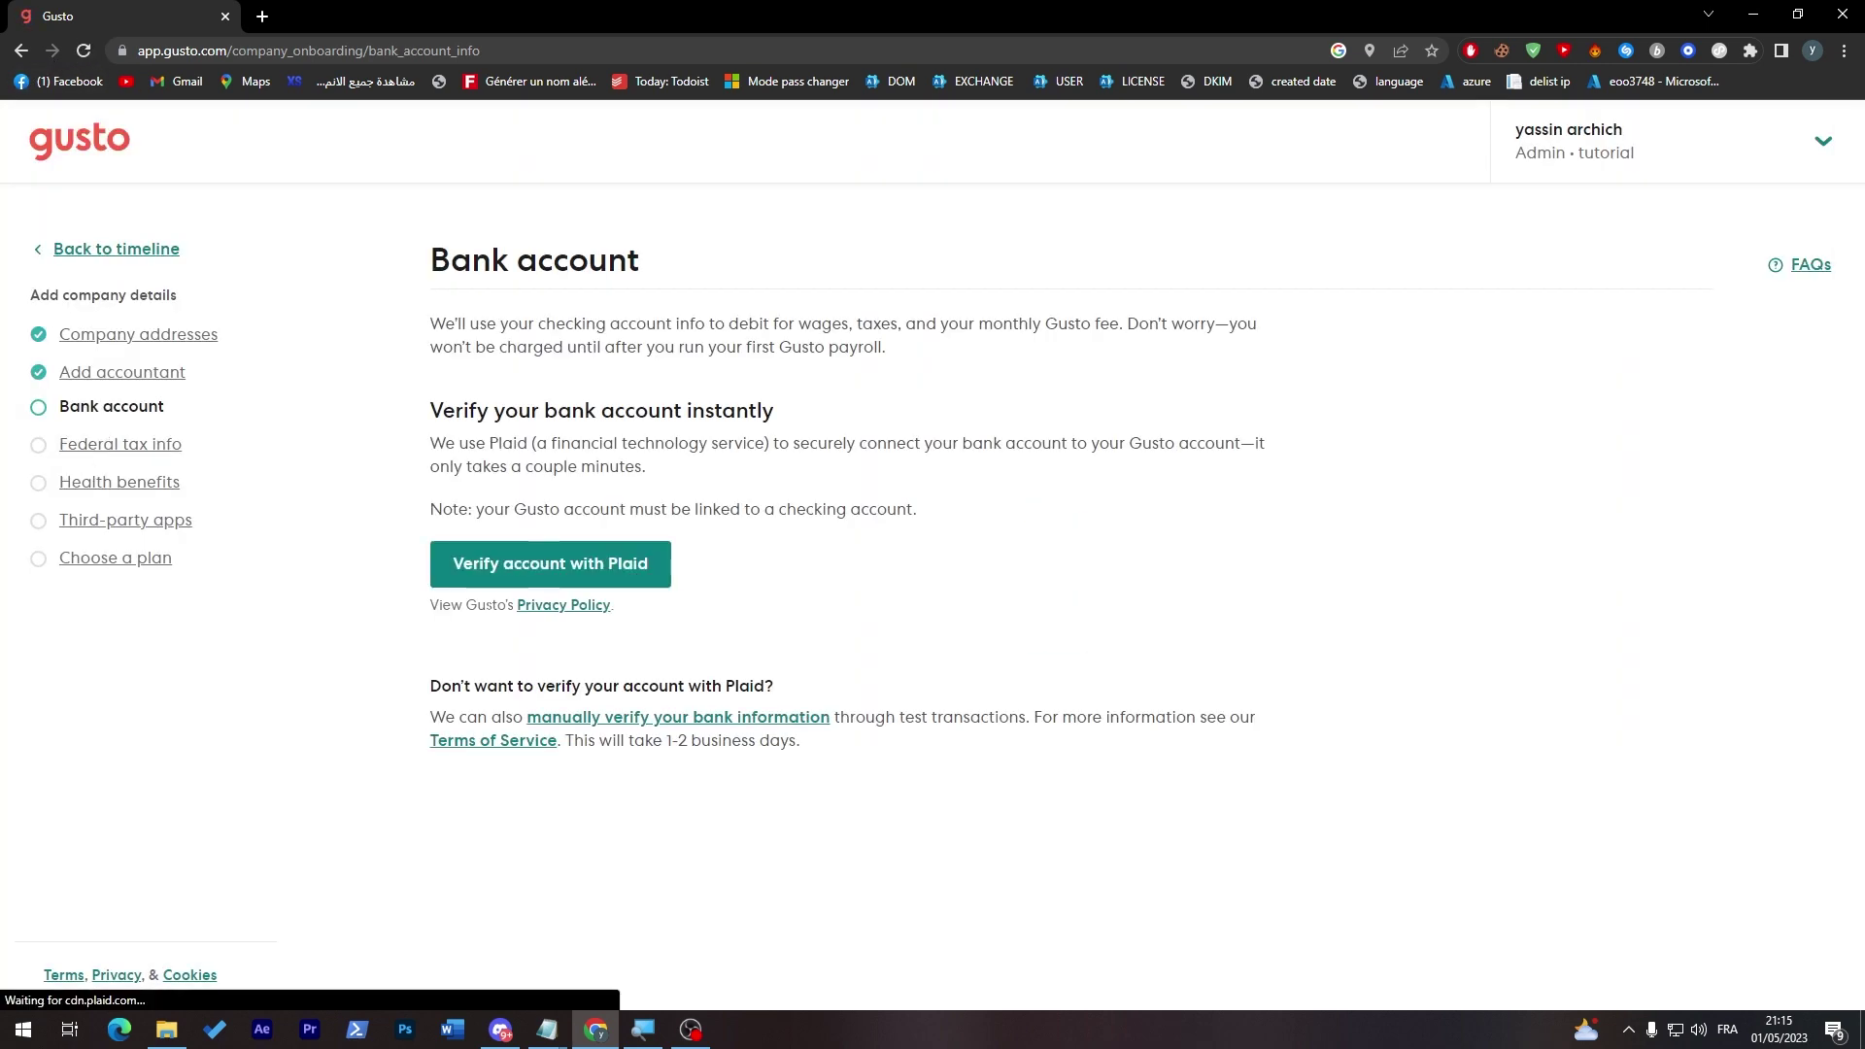
# Reopen Plaid verification, reach the bank list and leave without choosing an institution
pyautogui.click(554, 564)
pyautogui.click(922, 749)
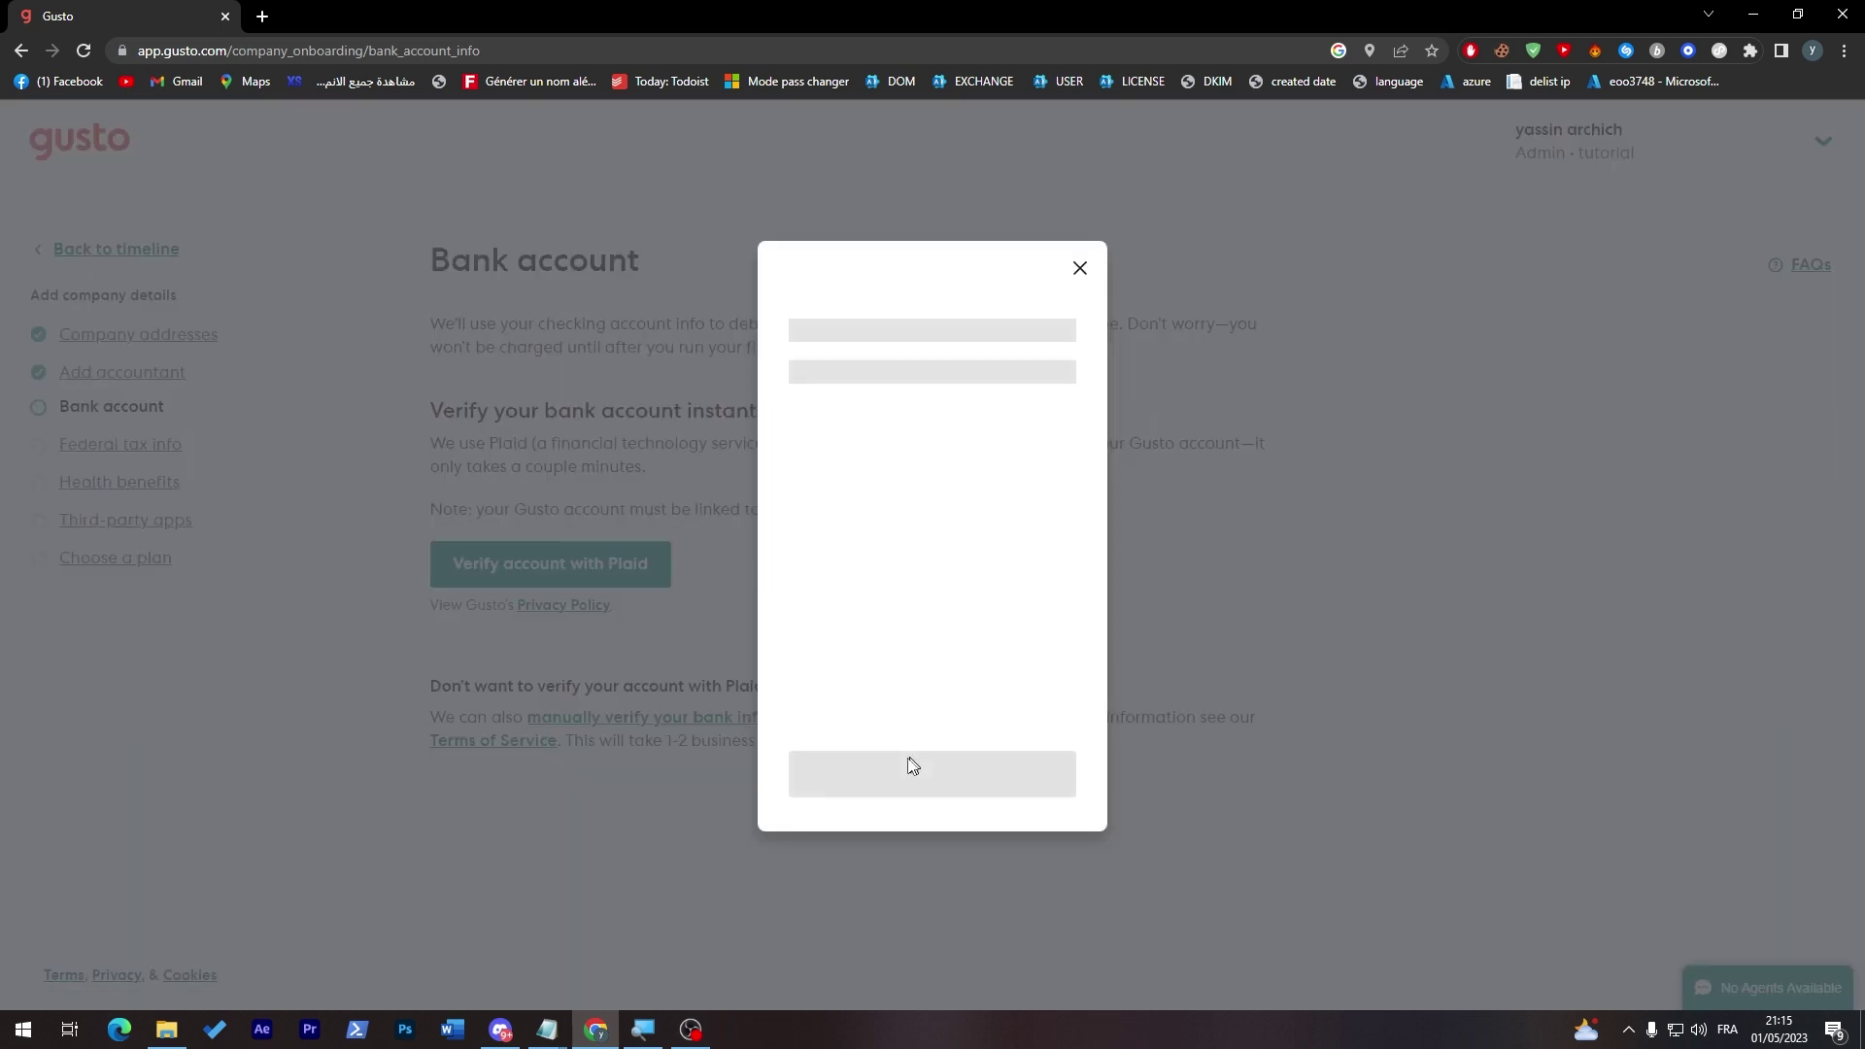
pyautogui.moveTo(1098, 482)
pyautogui.mouseDown()
pyautogui.moveTo(1115, 772)
pyautogui.moveTo(1098, 480)
pyautogui.moveTo(1104, 757)
pyautogui.mouseUp()
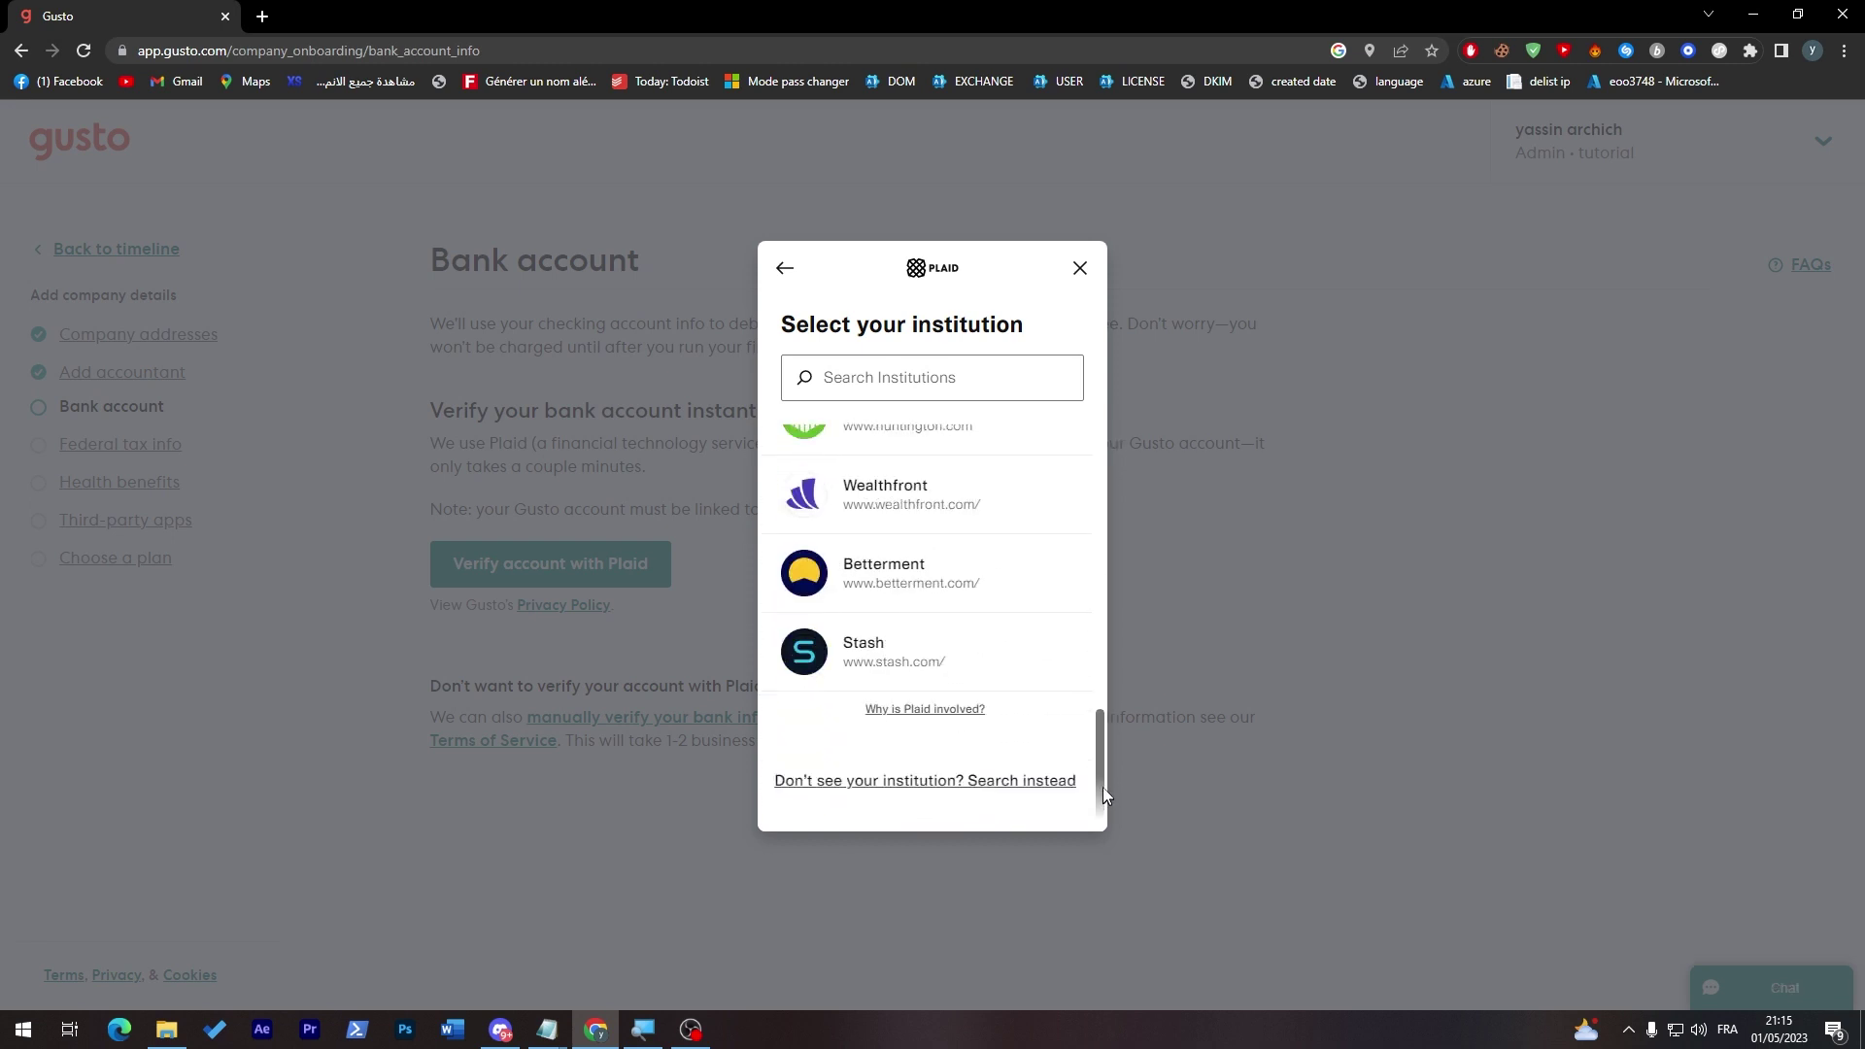
pyautogui.click(1077, 271)
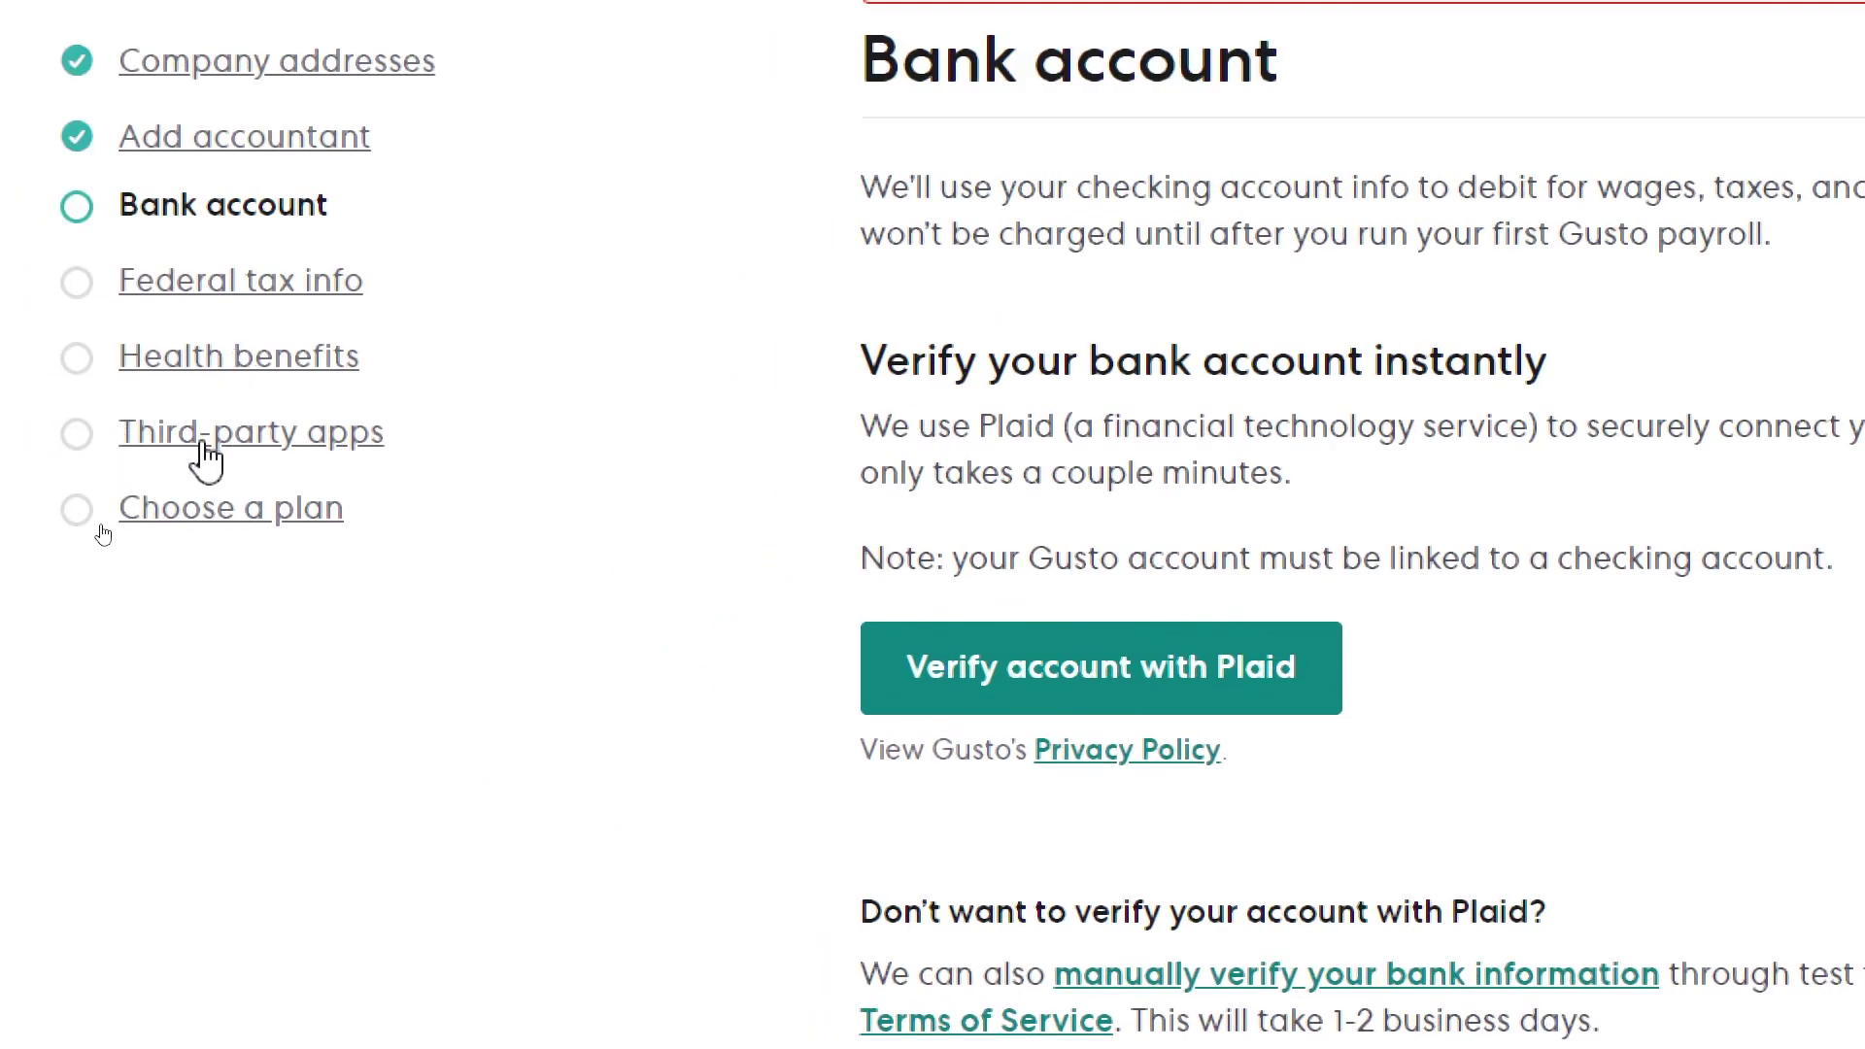
# Skip ahead to the Choose a plan step in the onboarding timeline
pyautogui.click(204, 508)
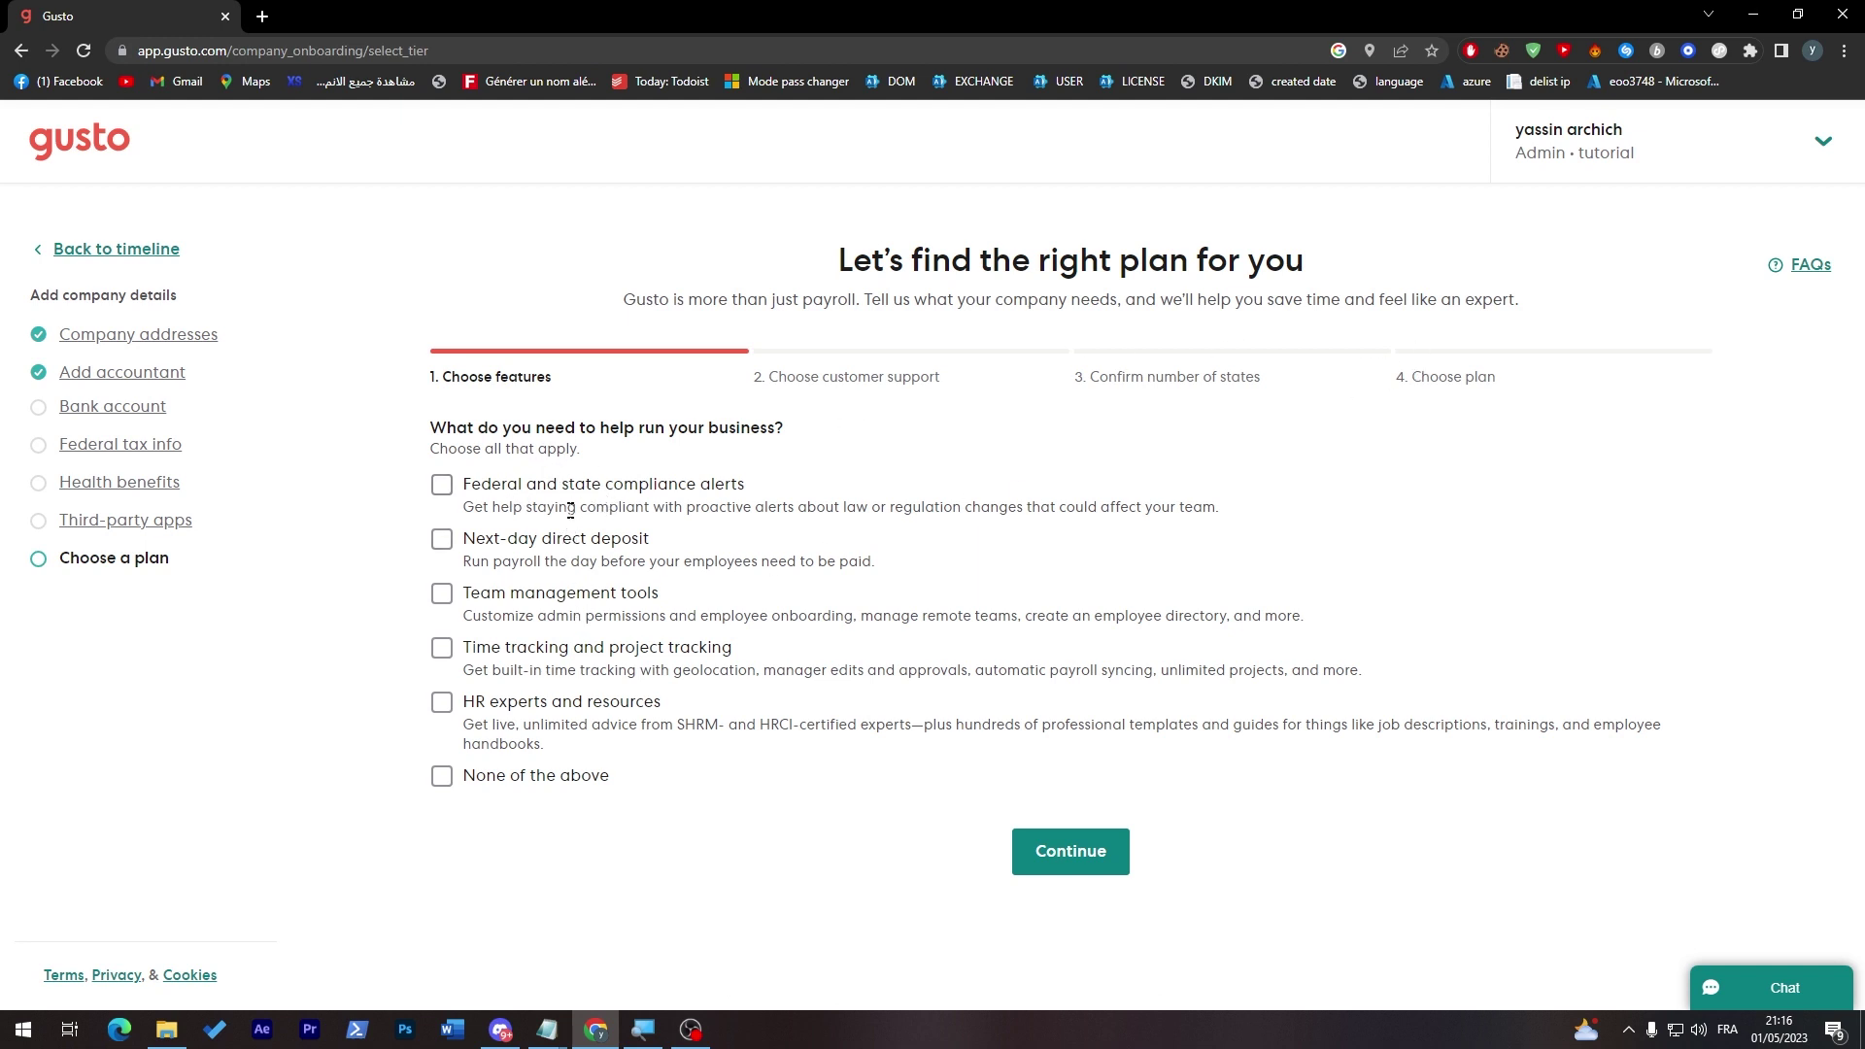
# Choose federal and state compliance alerts, phone support, and 2 or more states, then view the recommended plan
pyautogui.click(568, 491)
pyautogui.click(1059, 839)
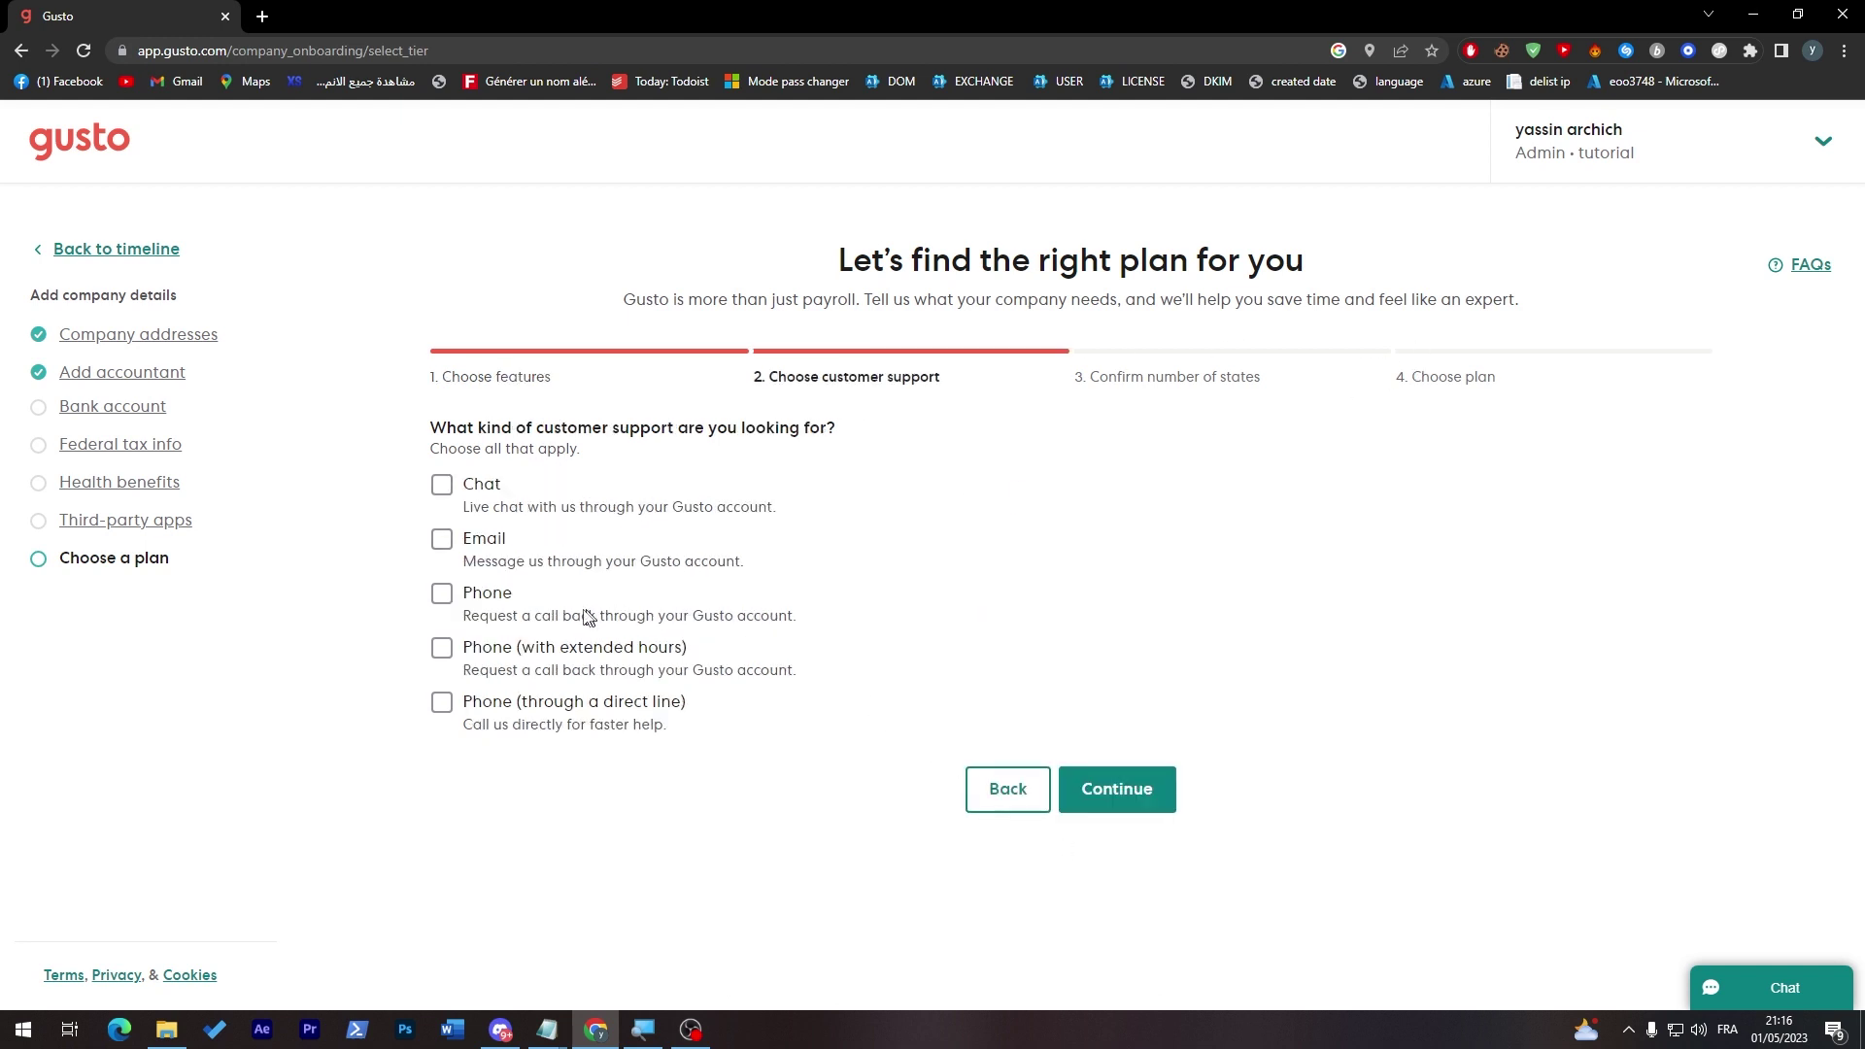
pyautogui.click(504, 601)
pyautogui.click(1117, 785)
pyautogui.click(536, 530)
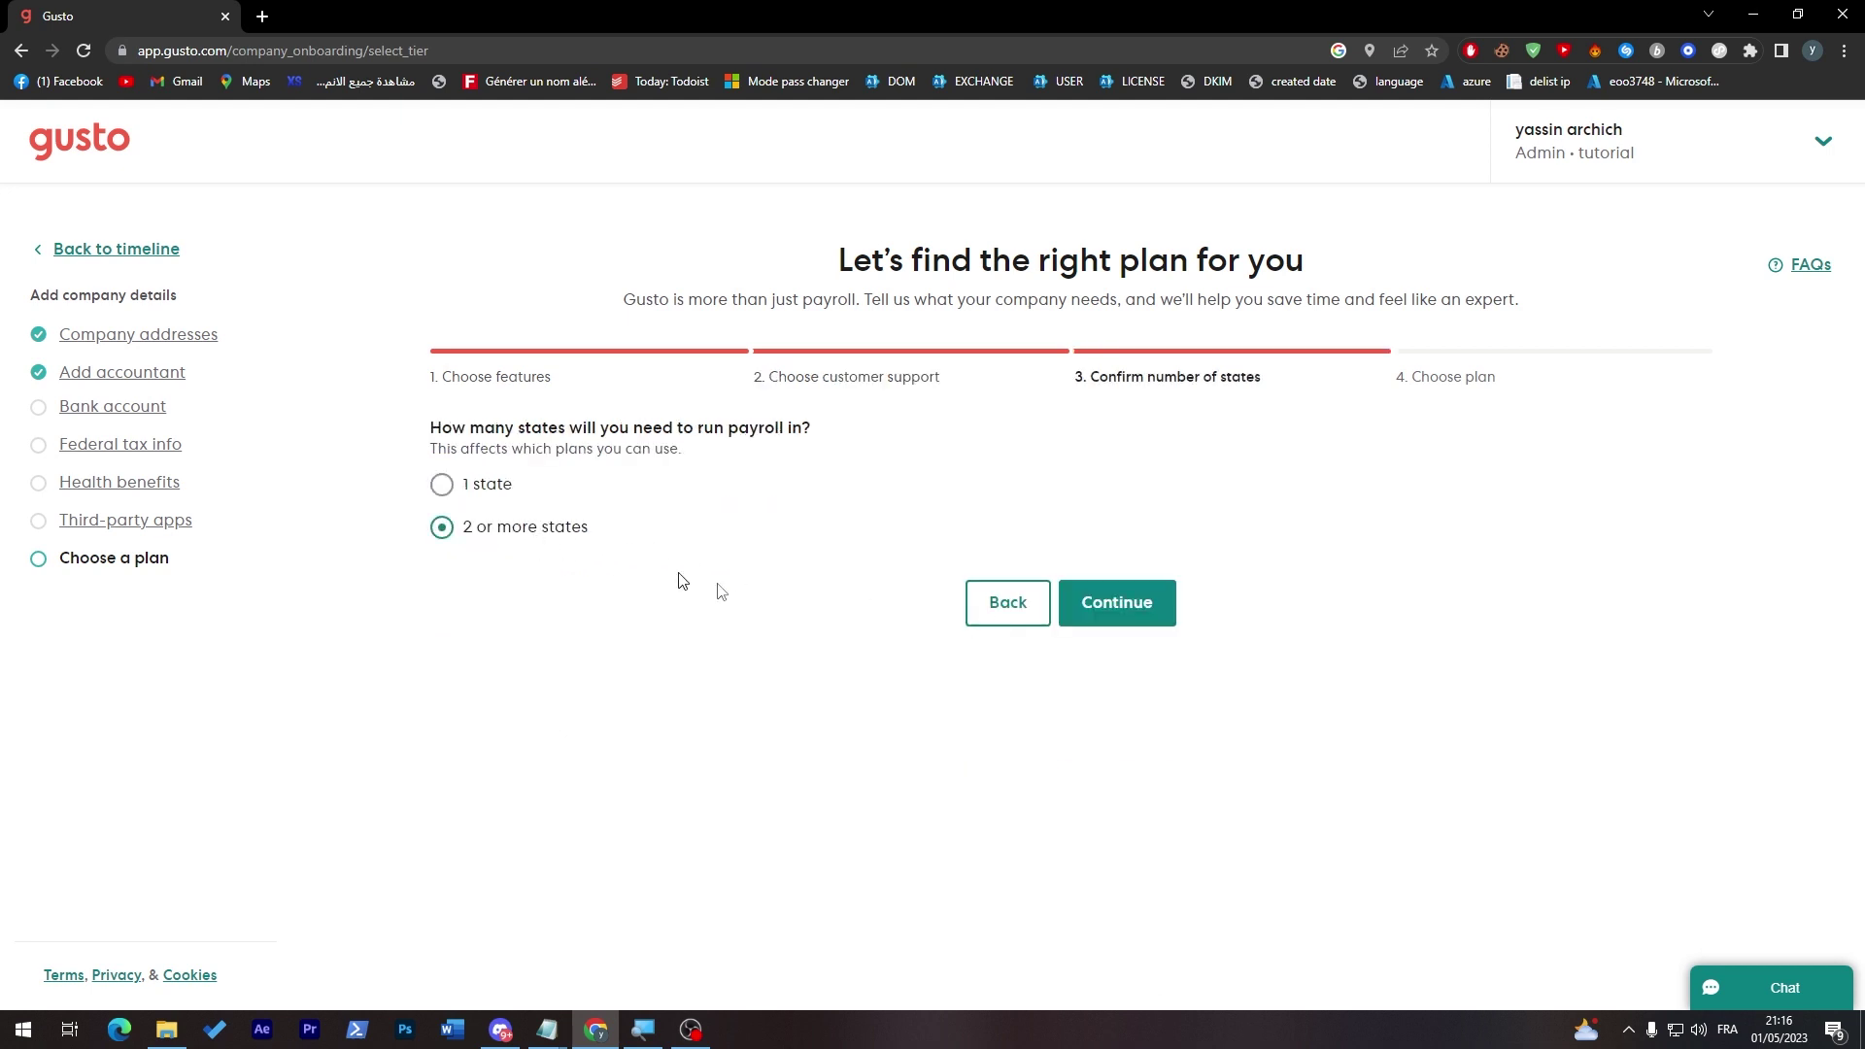
pyautogui.click(1168, 617)
pyautogui.scroll(-2, 1821, 466)
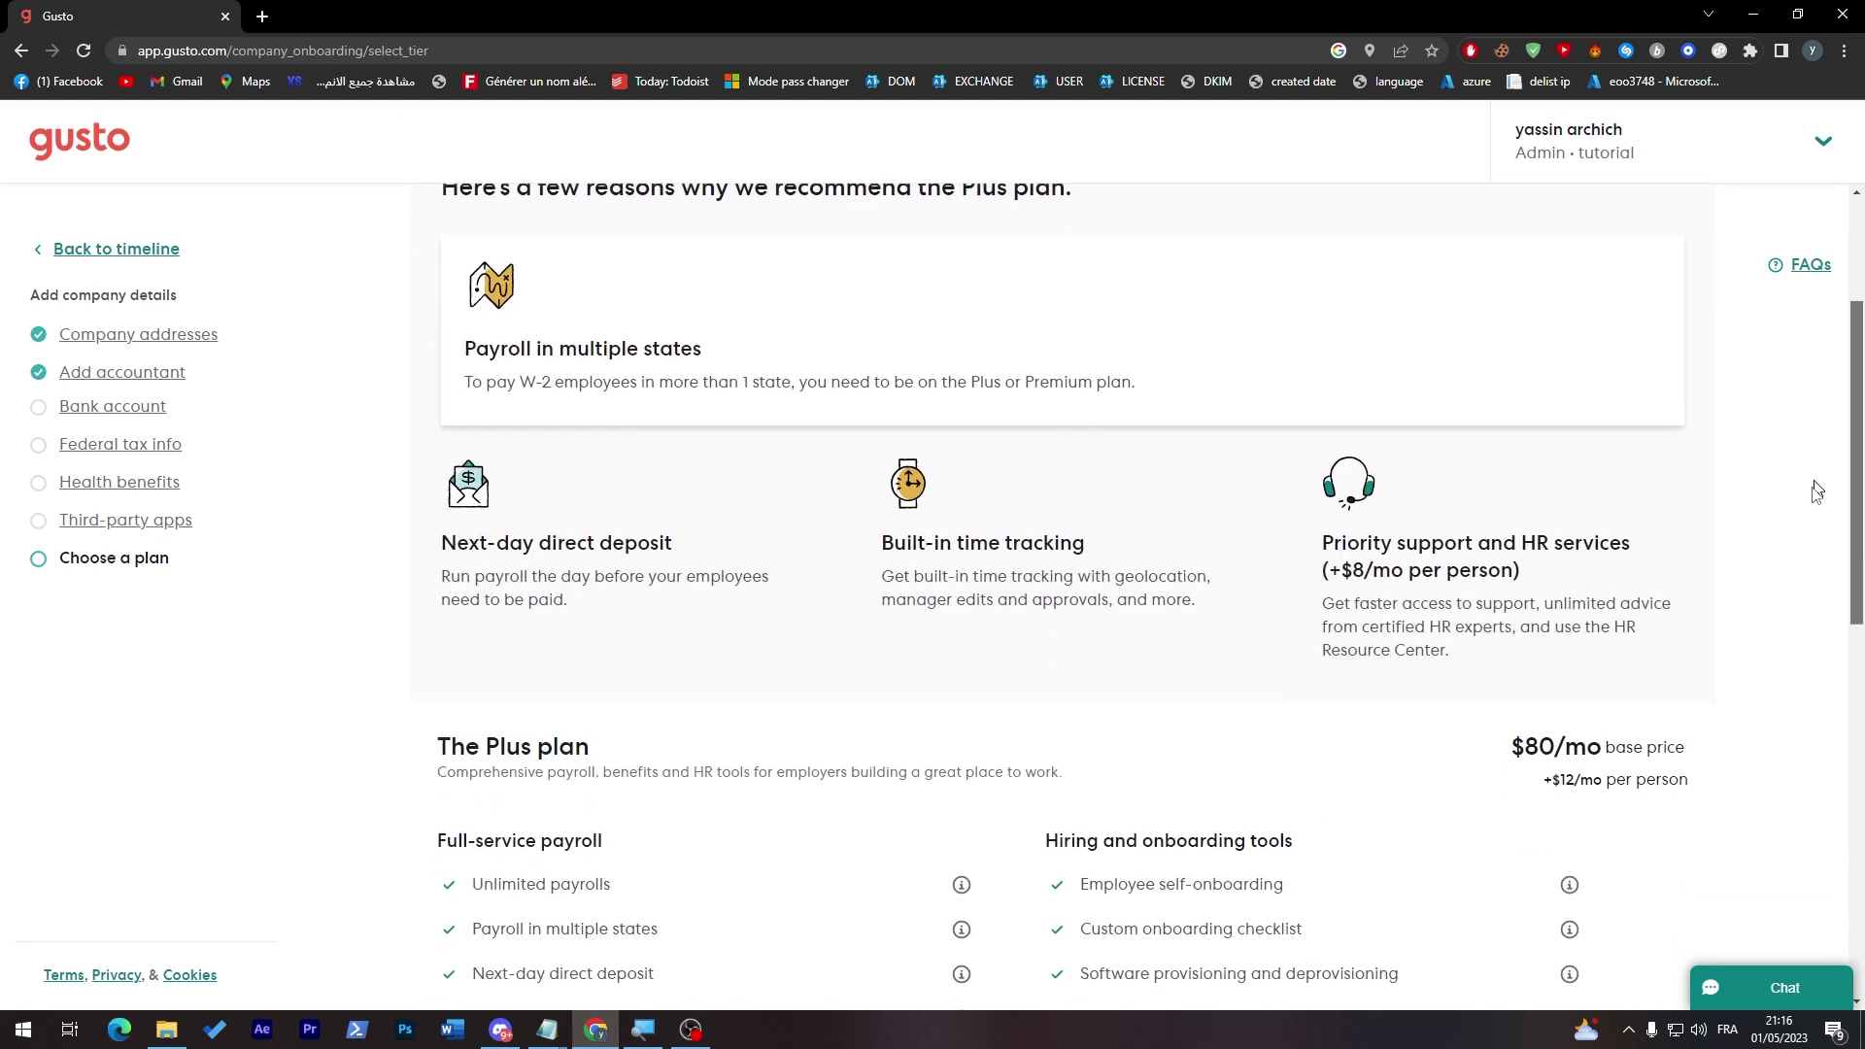
pyautogui.scroll(-3, 1785, 641)
pyautogui.scroll(2, 1821, 557)
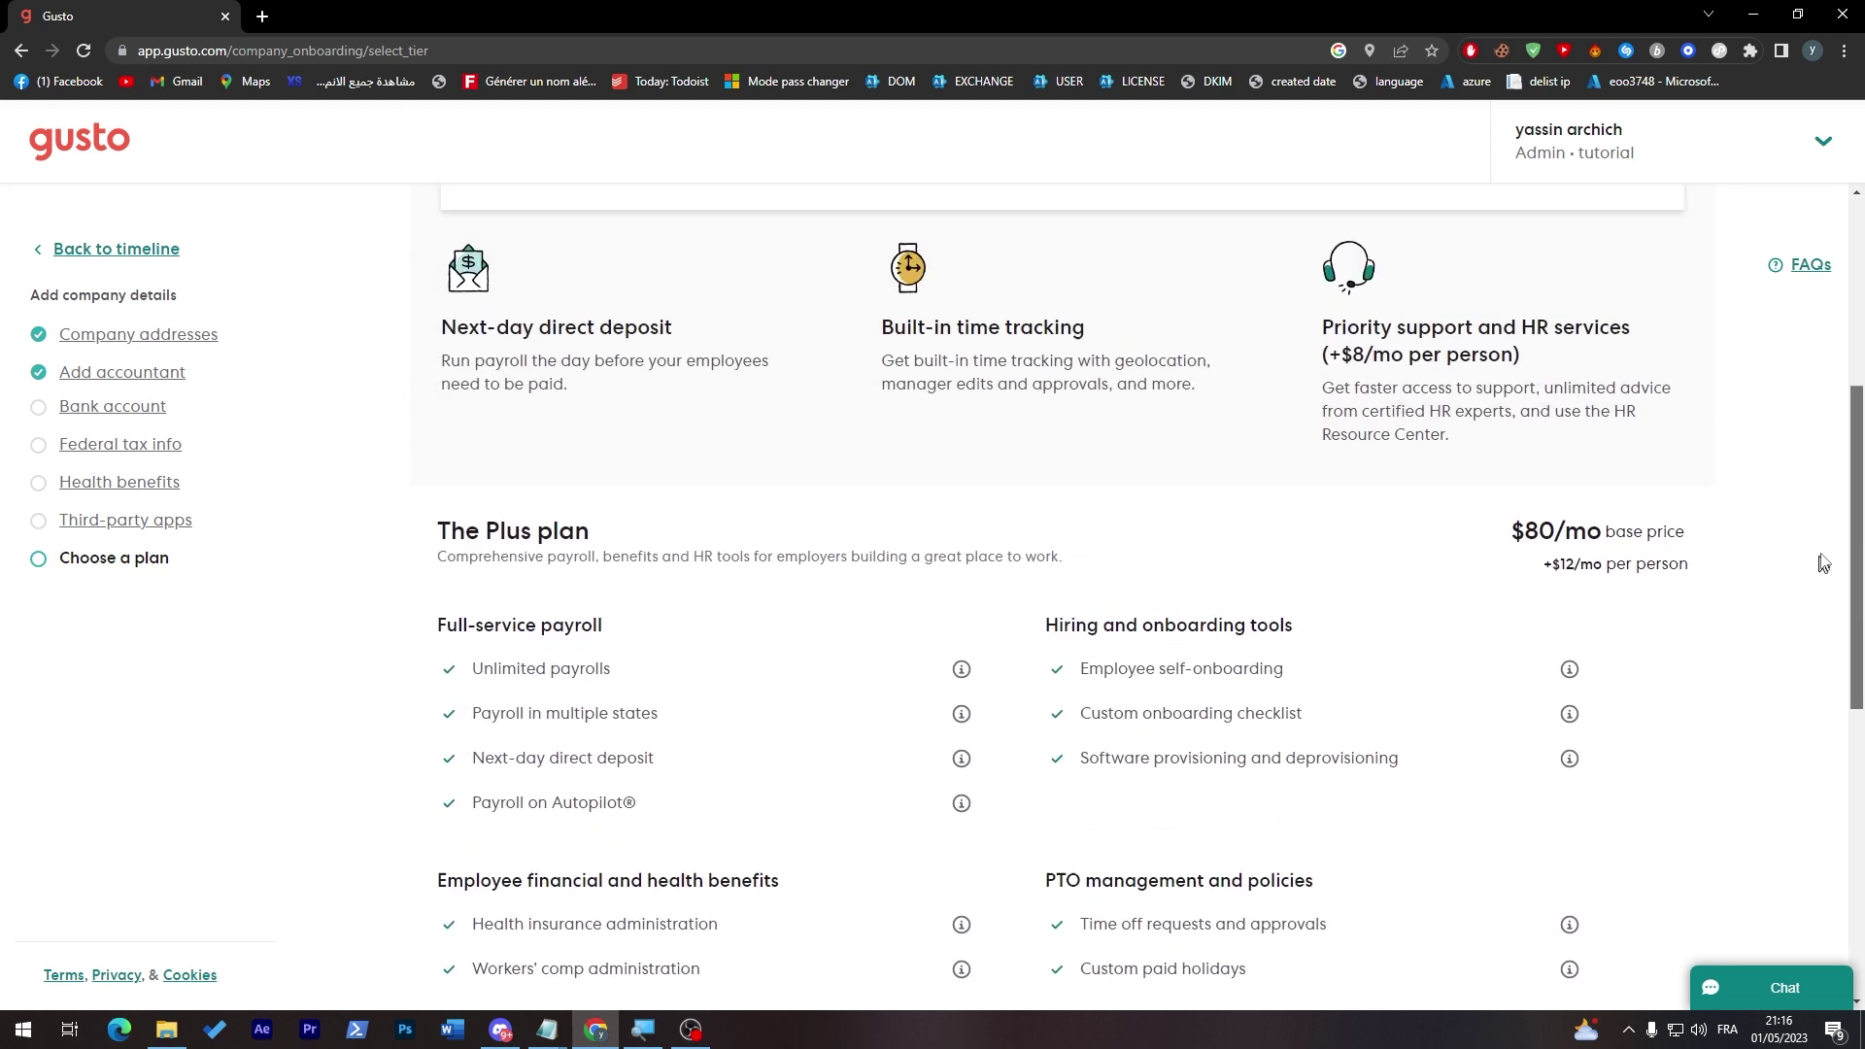
pyautogui.scroll(1, 1821, 487)
pyautogui.scroll(-4, 1807, 699)
pyautogui.scroll(3, 1820, 545)
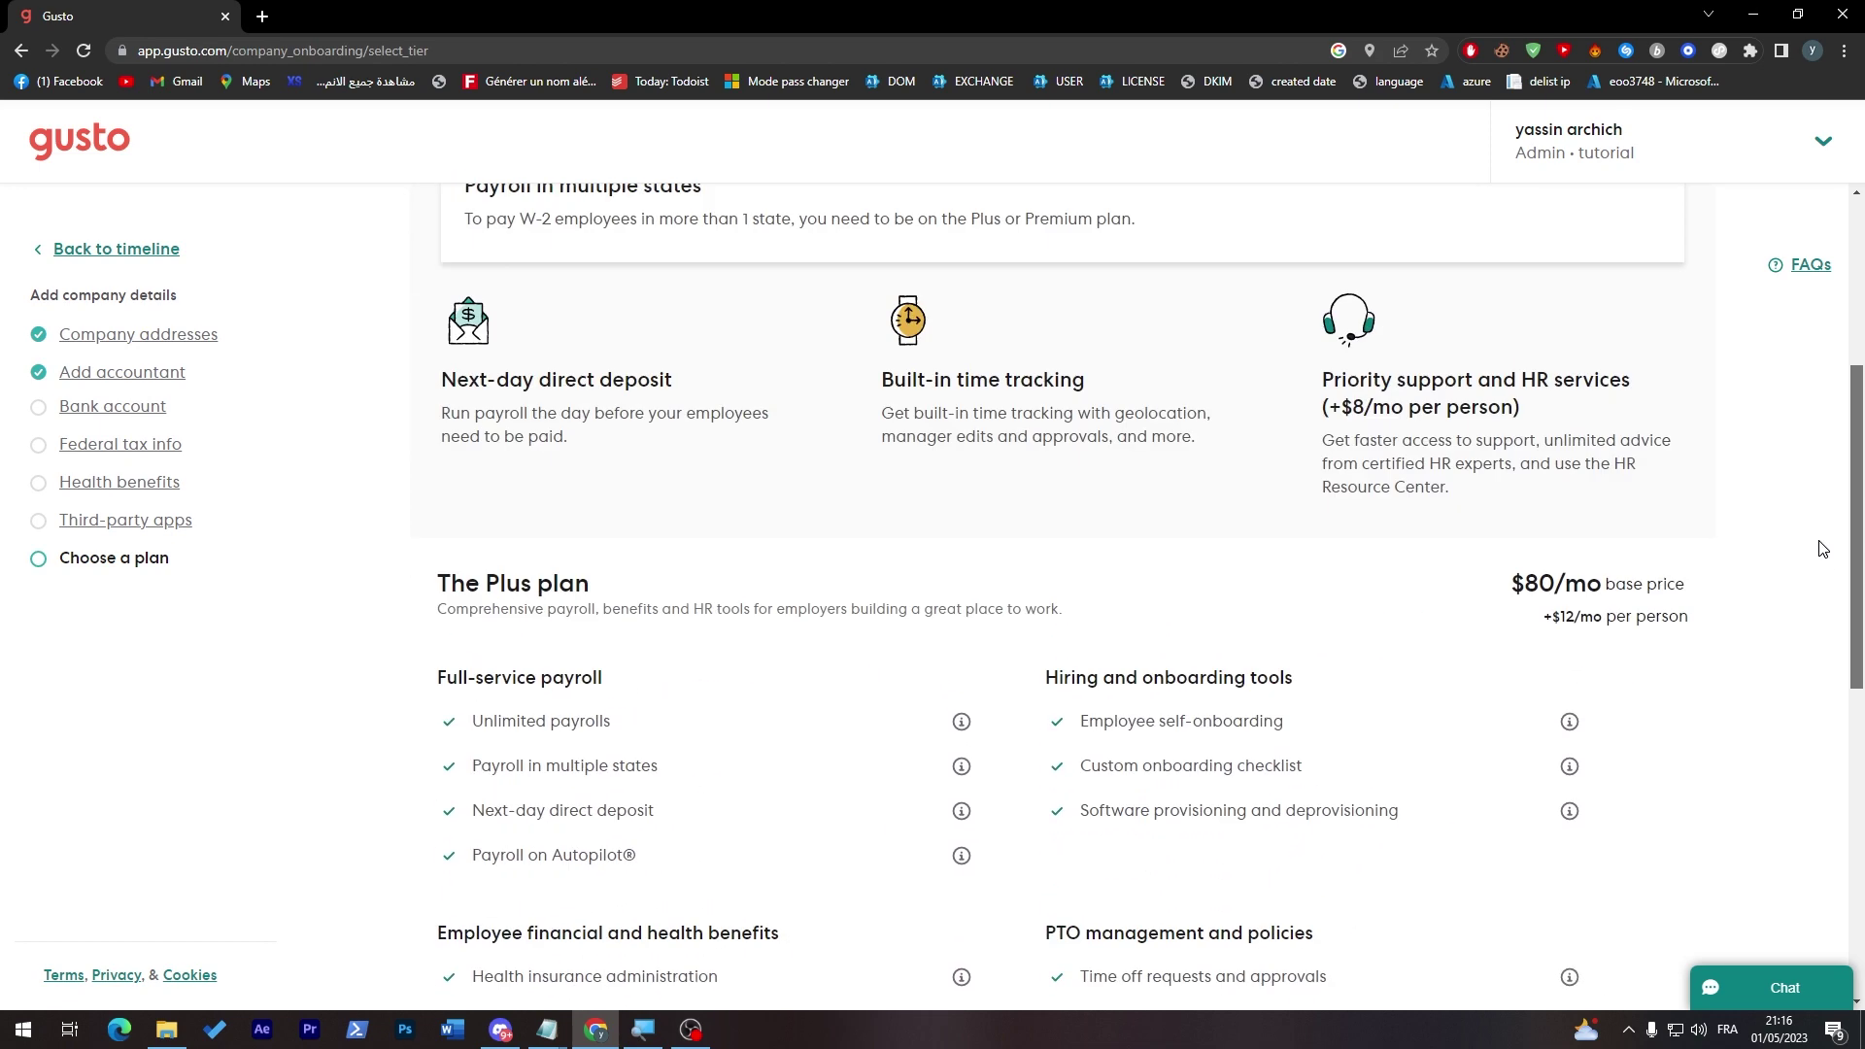
pyautogui.scroll(2, 1829, 423)
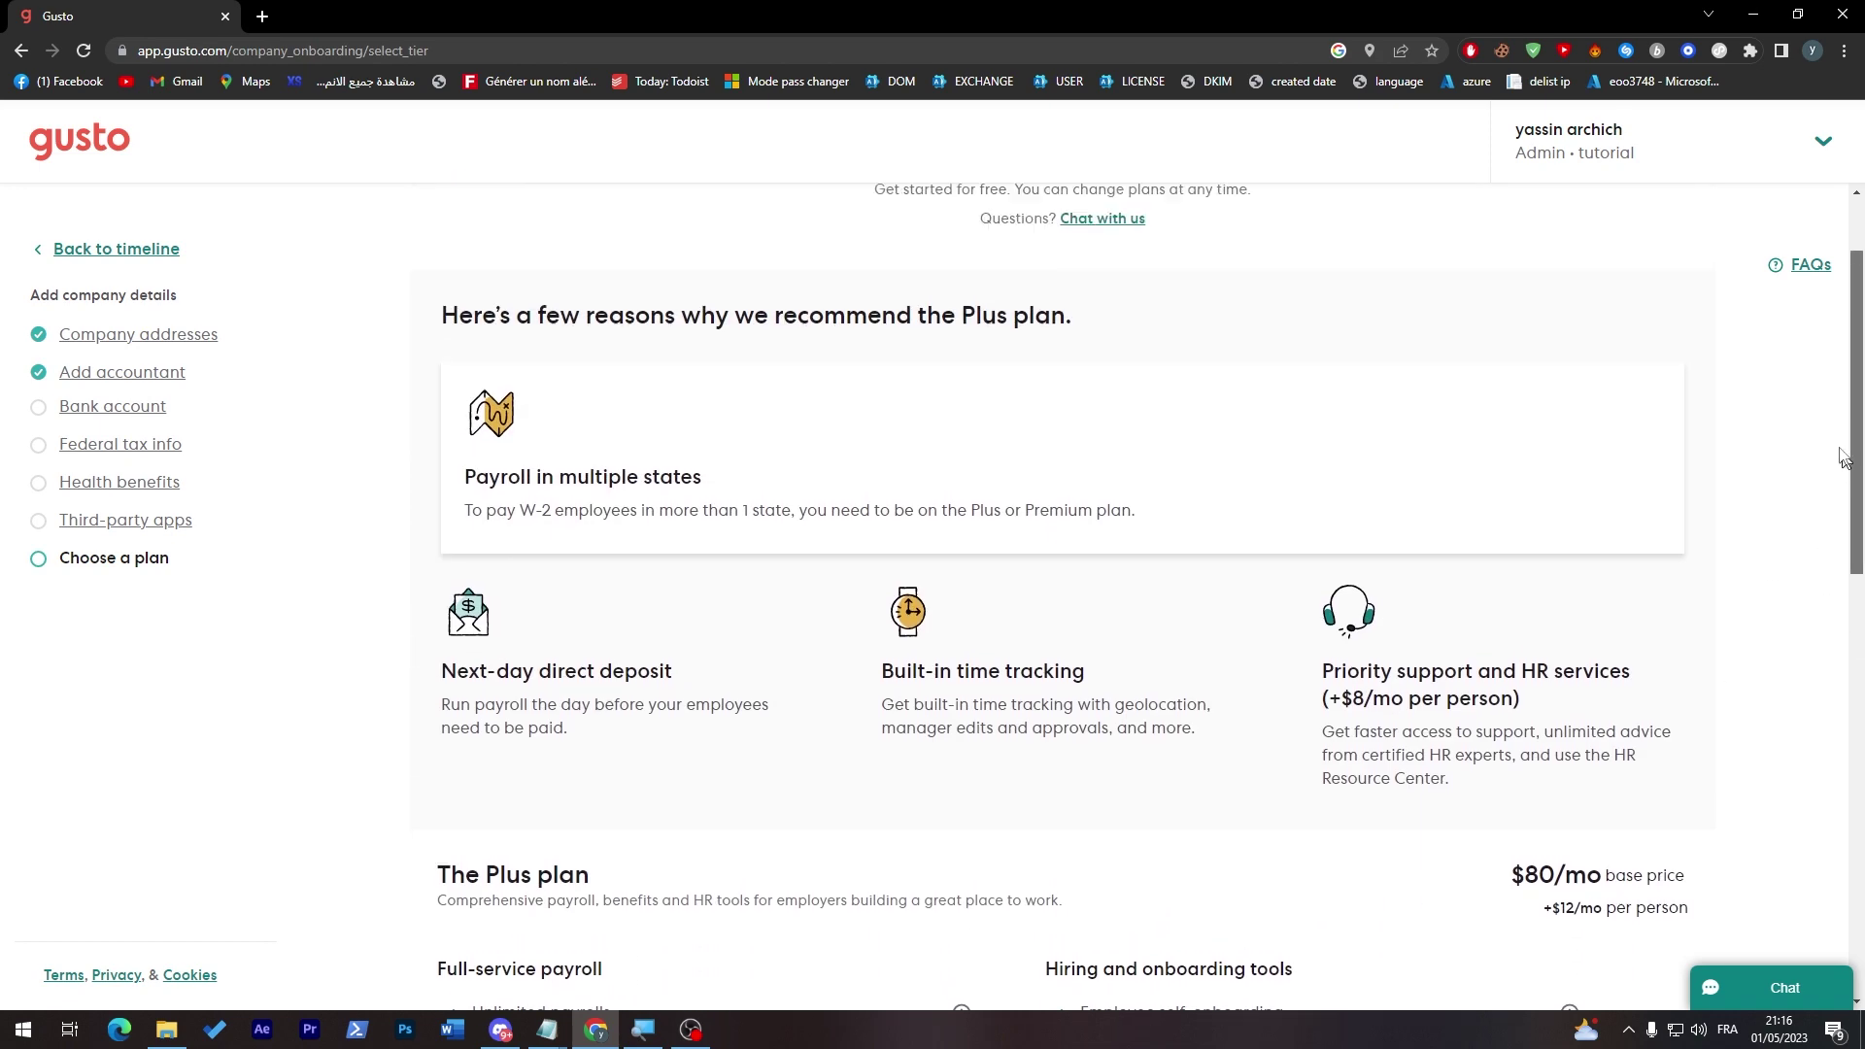
pyautogui.scroll(-1, 1816, 522)
pyautogui.scroll(-2, 1785, 627)
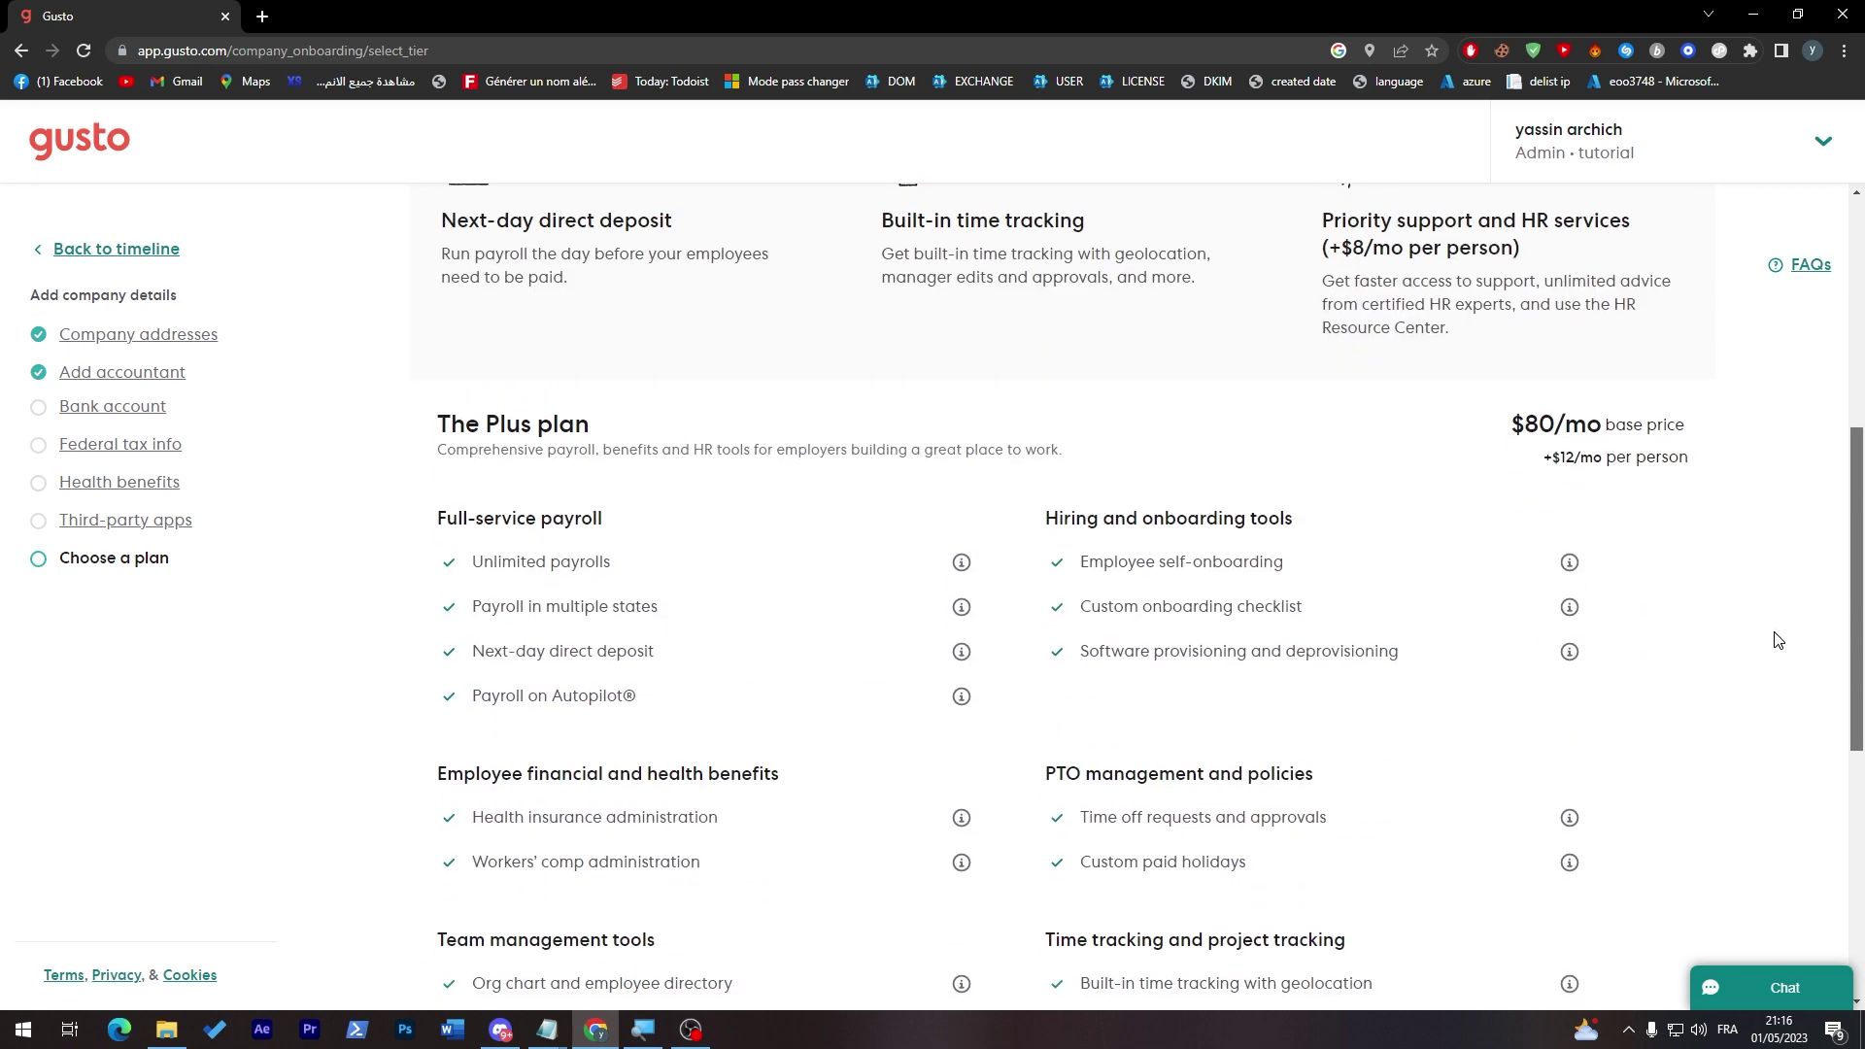
pyautogui.scroll(-1, 1759, 686)
pyautogui.scroll(-2, 1759, 816)
pyautogui.scroll(-1, 1760, 834)
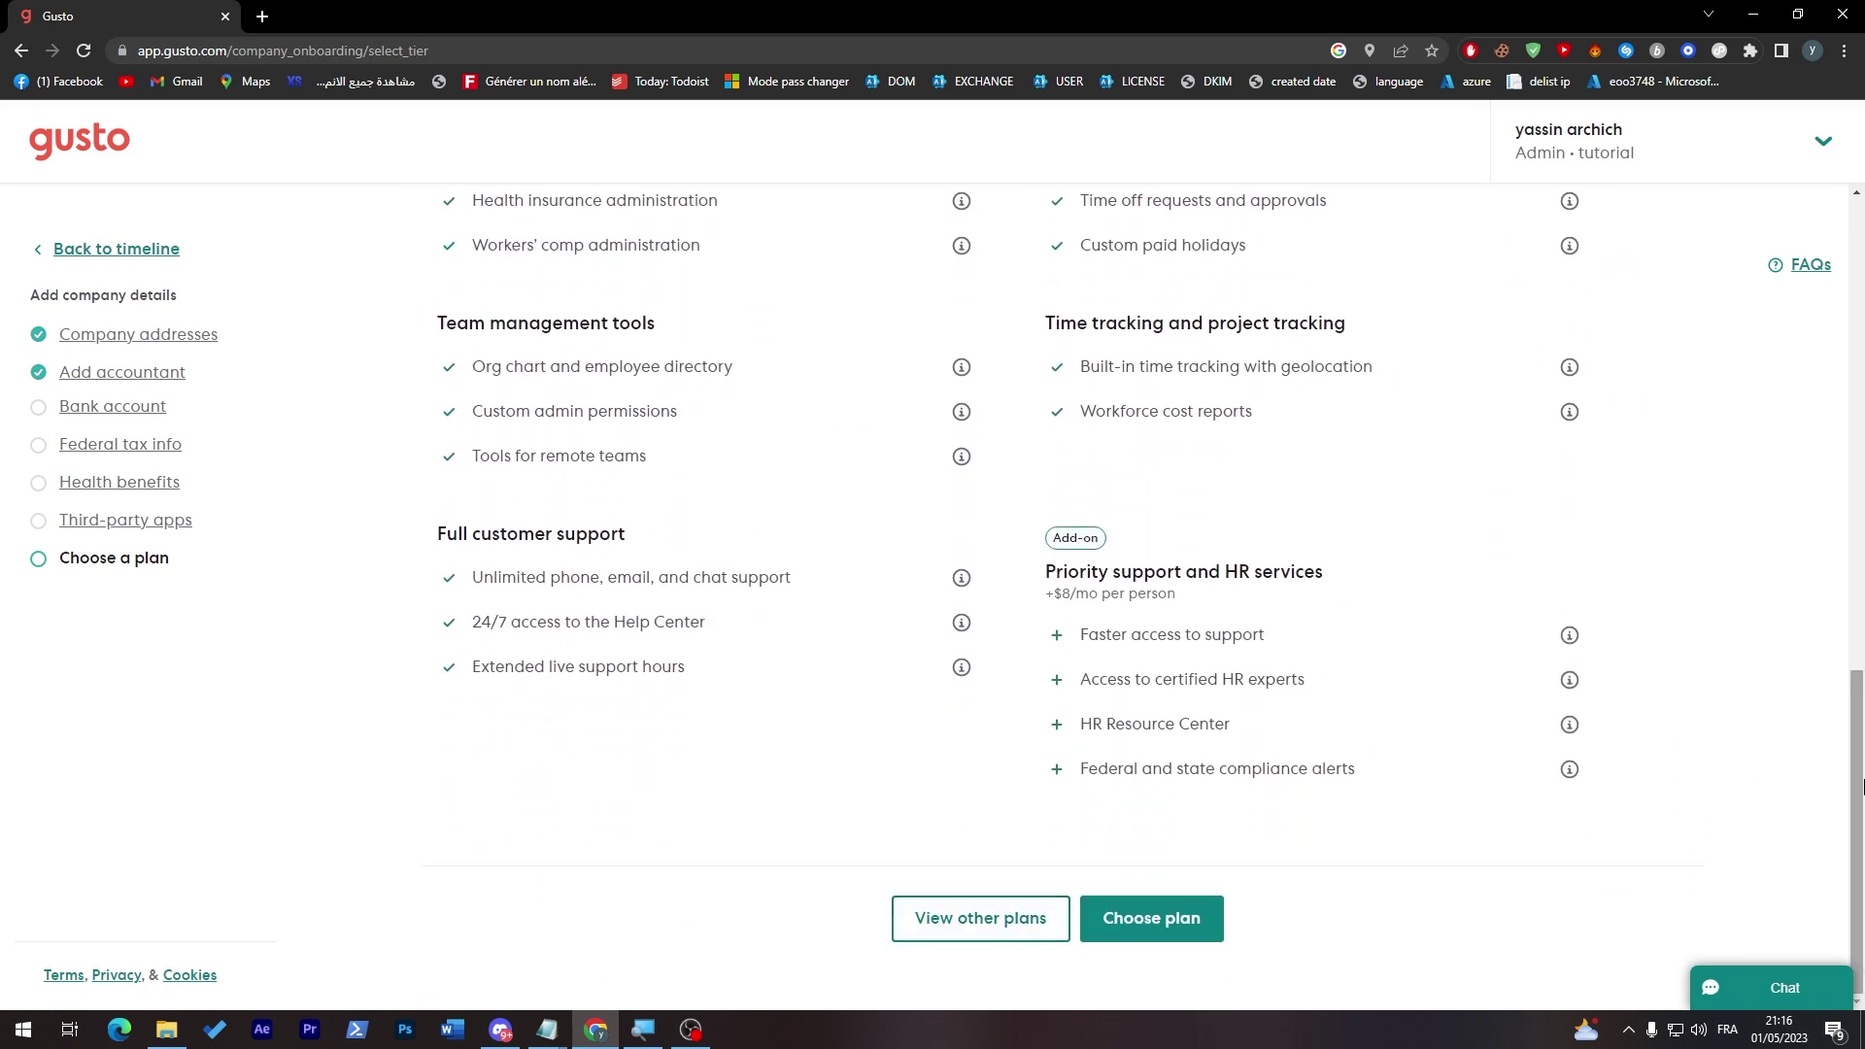
pyautogui.scroll(4, 1803, 583)
pyautogui.scroll(1, 1803, 521)
pyautogui.scroll(2, 1786, 466)
pyautogui.scroll(1, 1772, 401)
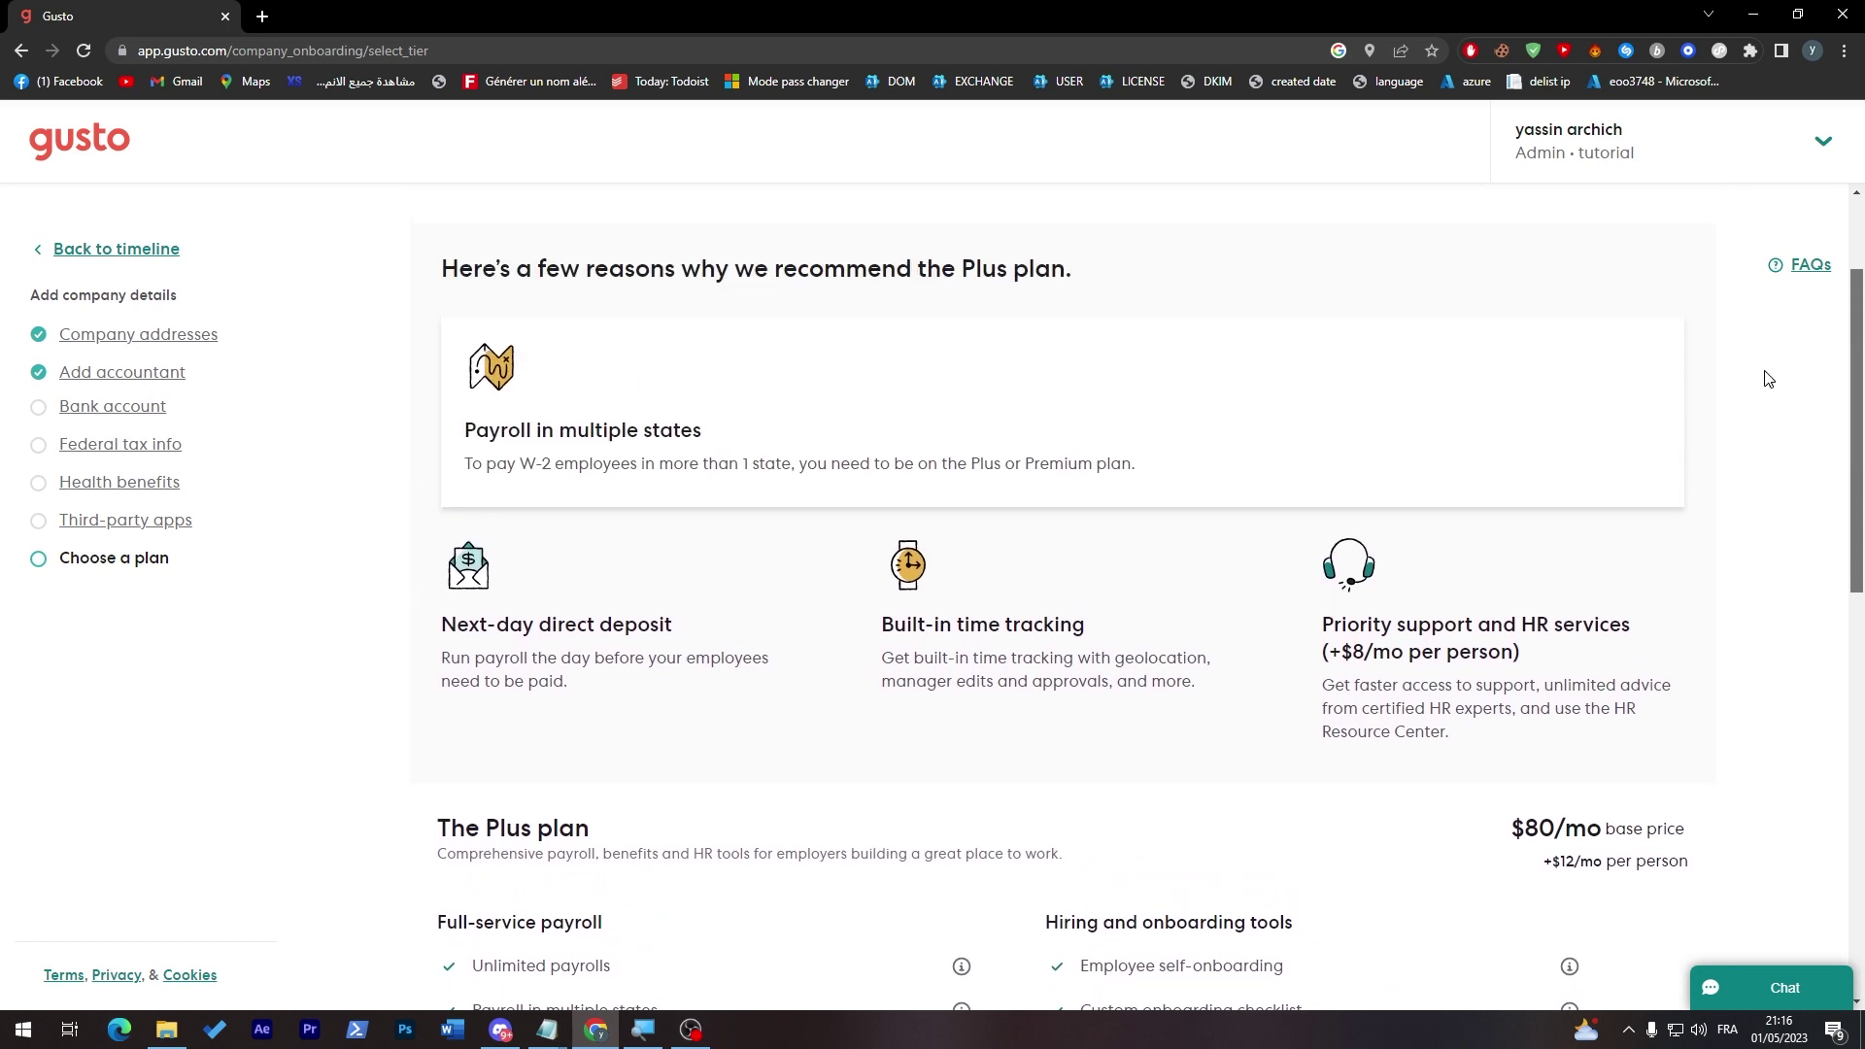
pyautogui.scroll(-2, 1768, 385)
pyautogui.scroll(-2, 1769, 466)
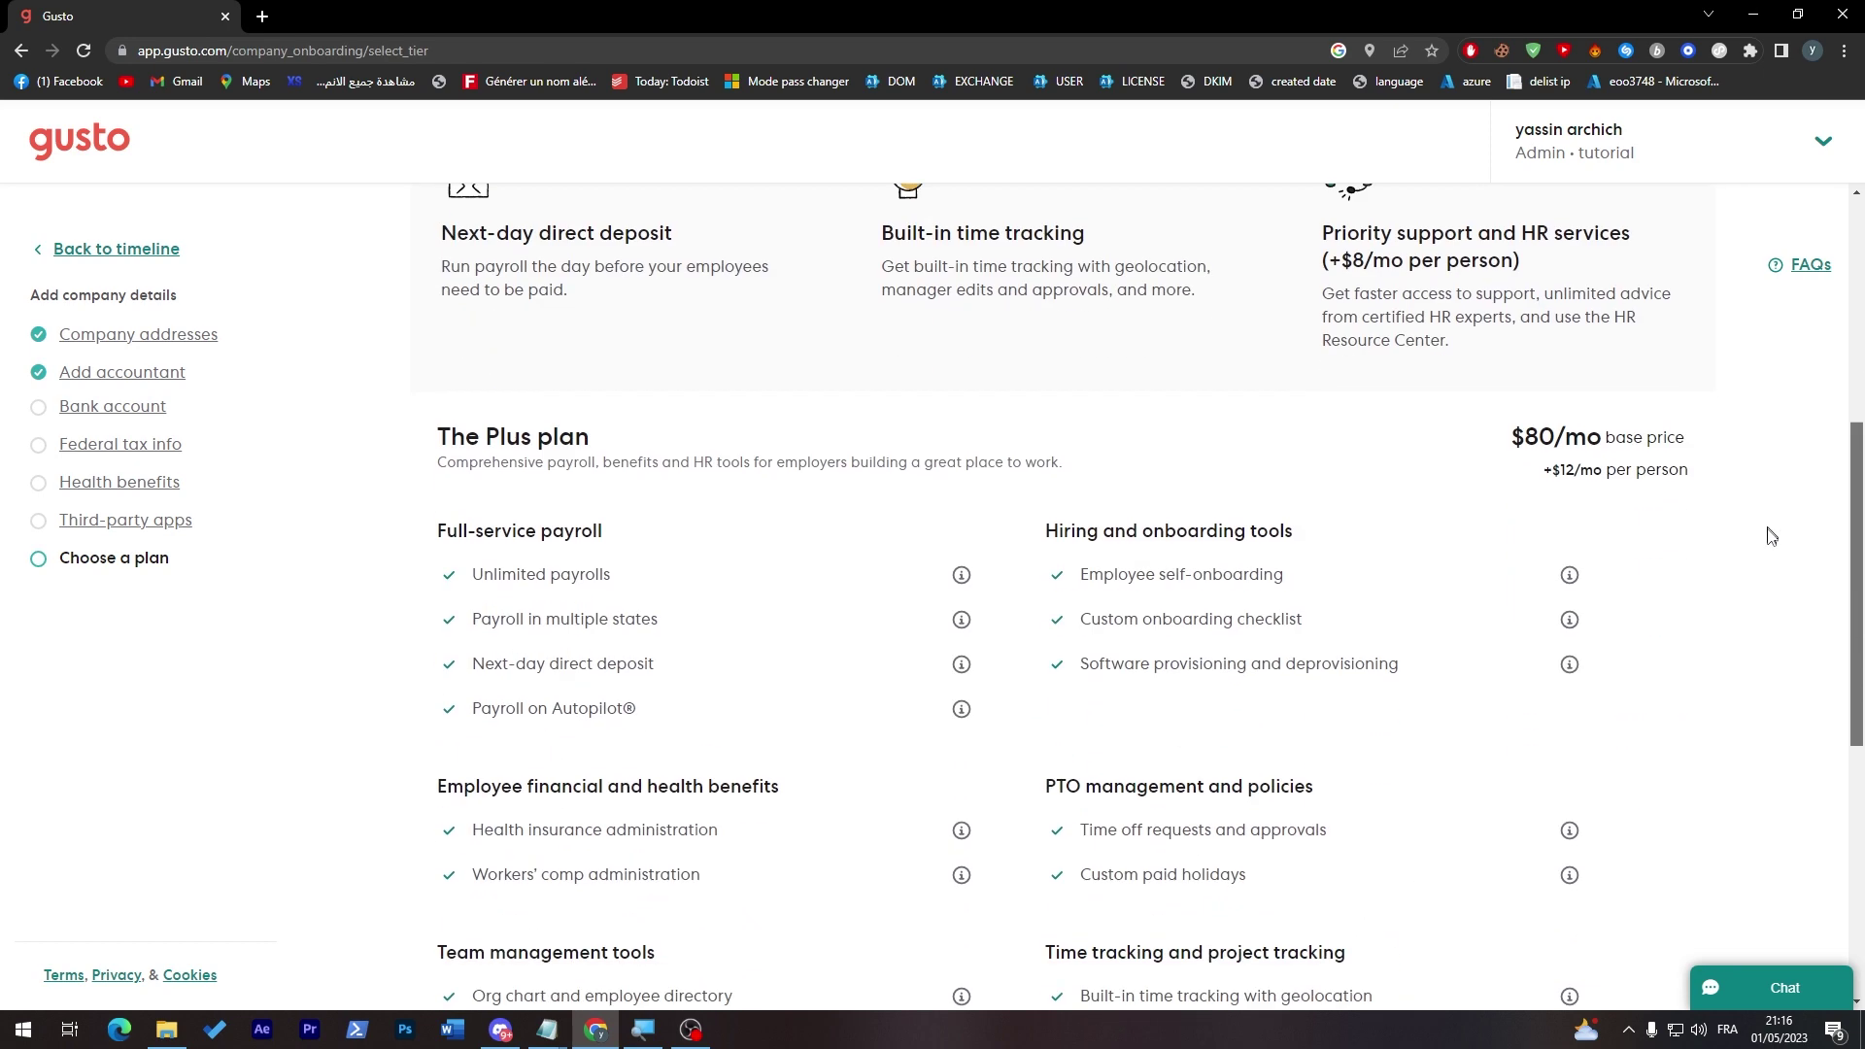
pyautogui.scroll(-2, 1767, 628)
pyautogui.scroll(-1, 1769, 801)
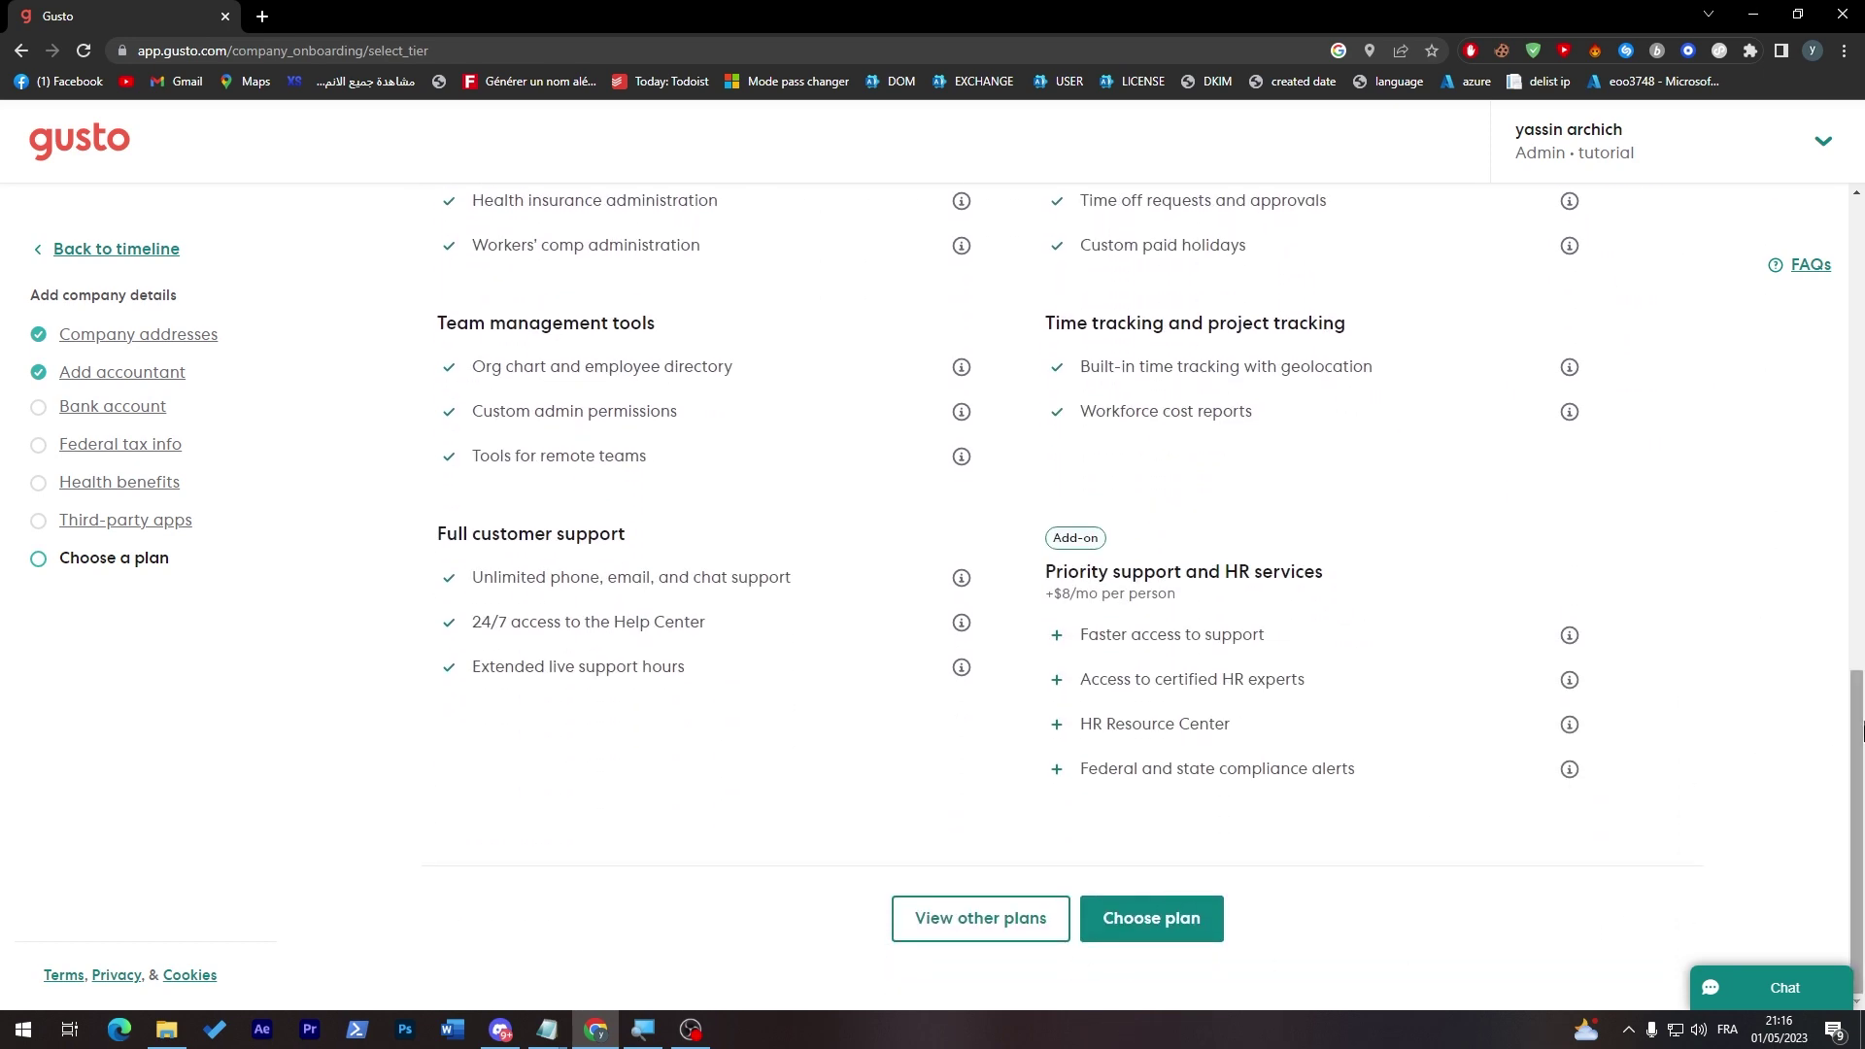
pyautogui.scroll(5, 1843, 373)
pyautogui.scroll(-5, 1844, 373)
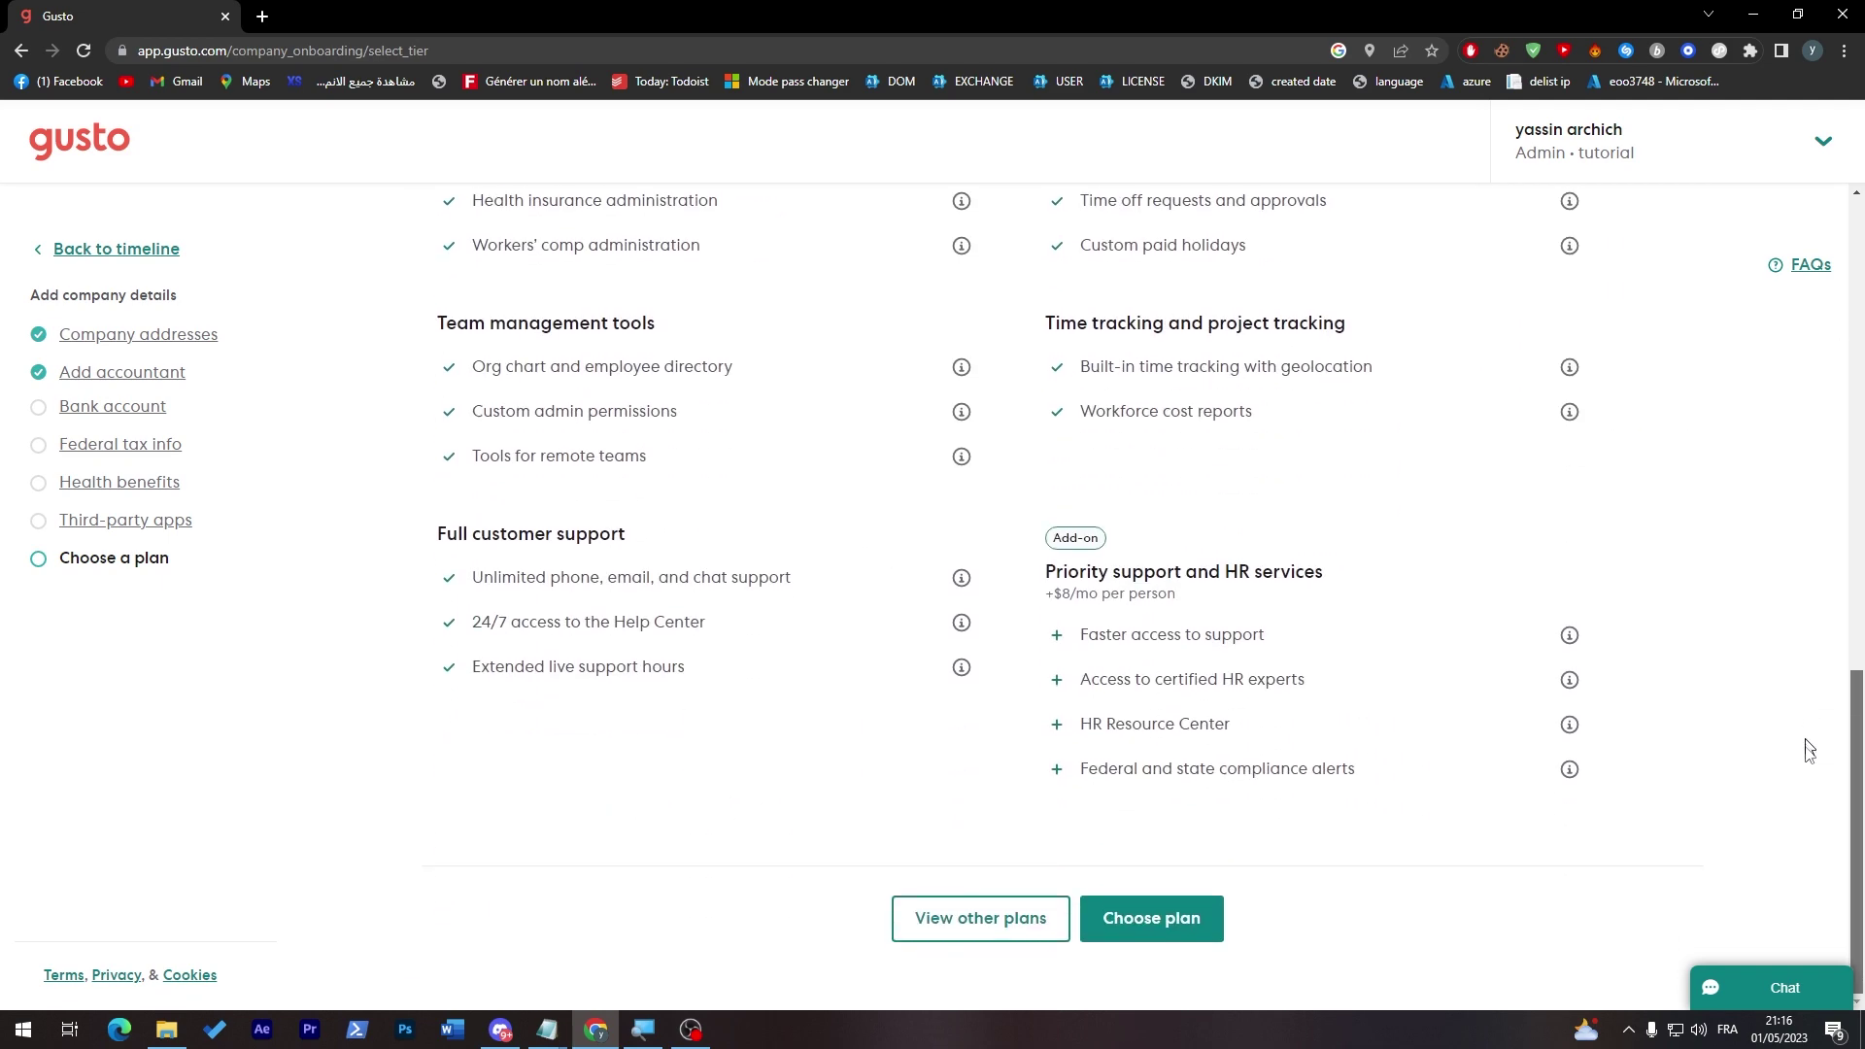
# View the other plans to compare Simple, Plus and Premium, then start a support chat
pyautogui.click(943, 915)
pyautogui.scroll(5, 1843, 437)
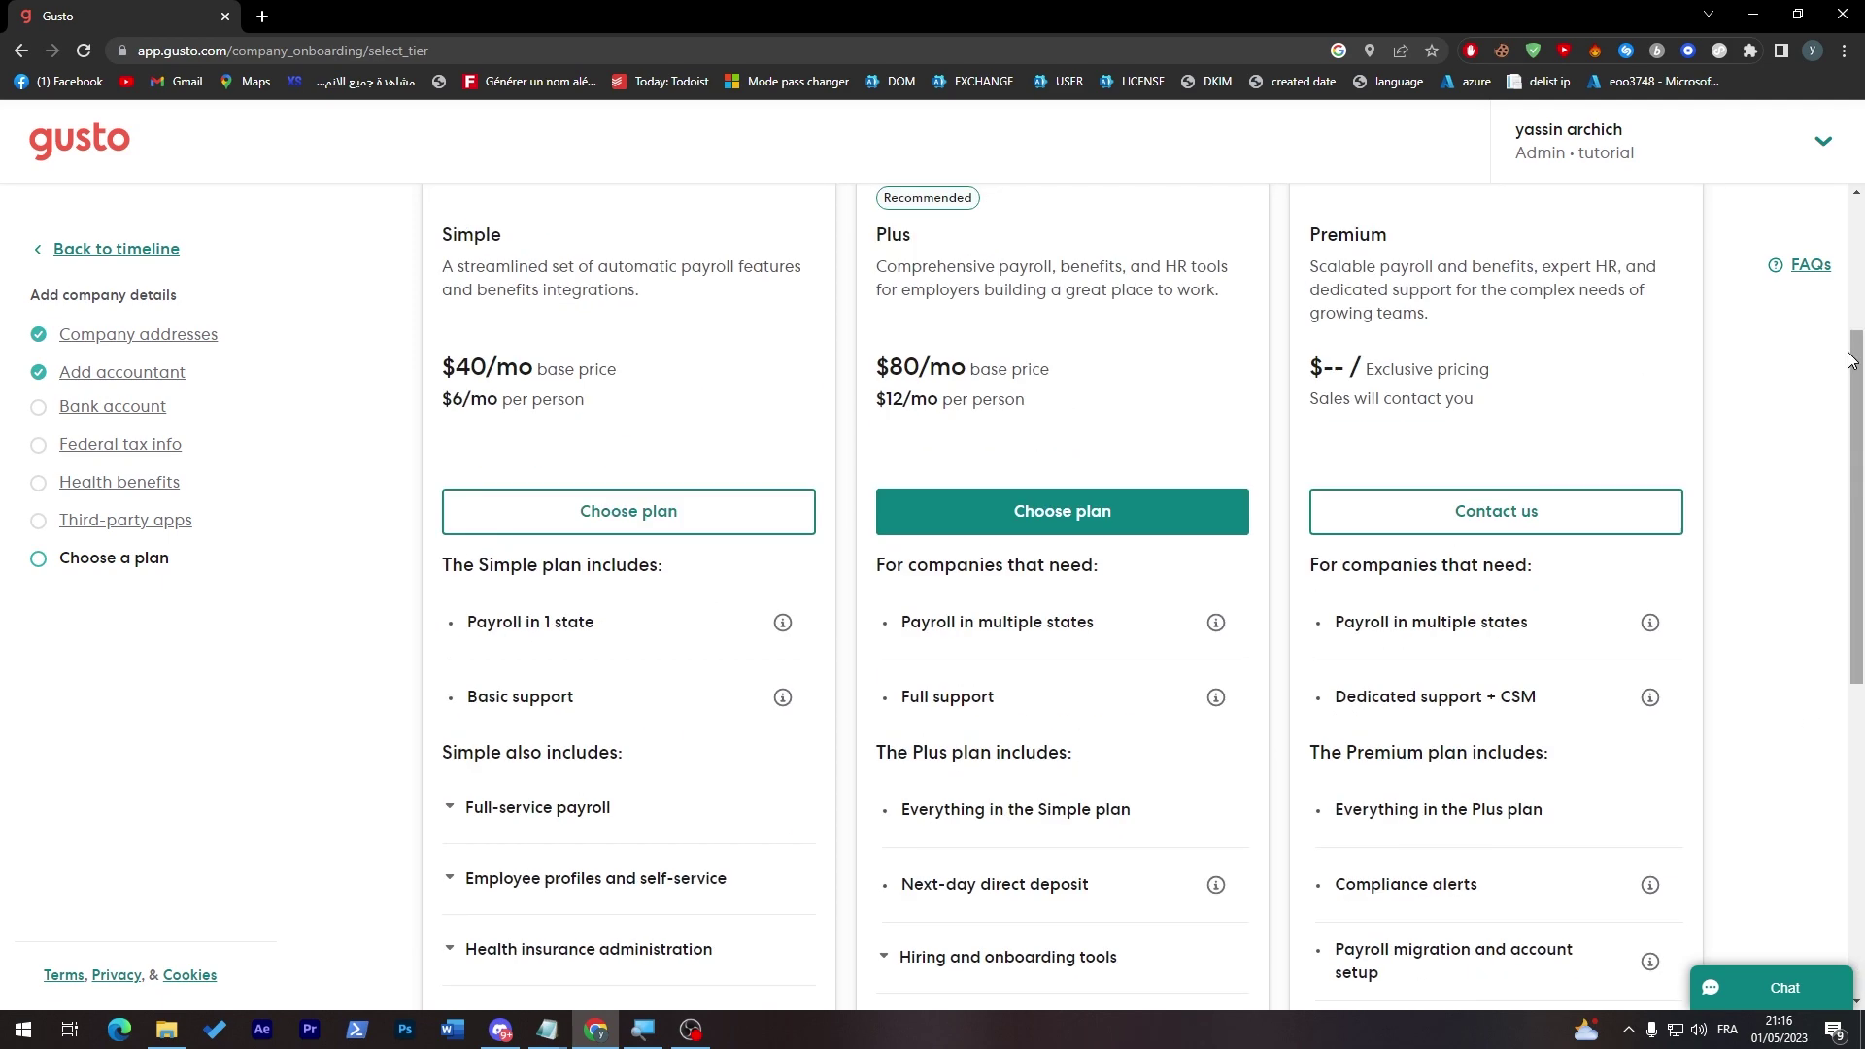
pyautogui.scroll(2, 1823, 267)
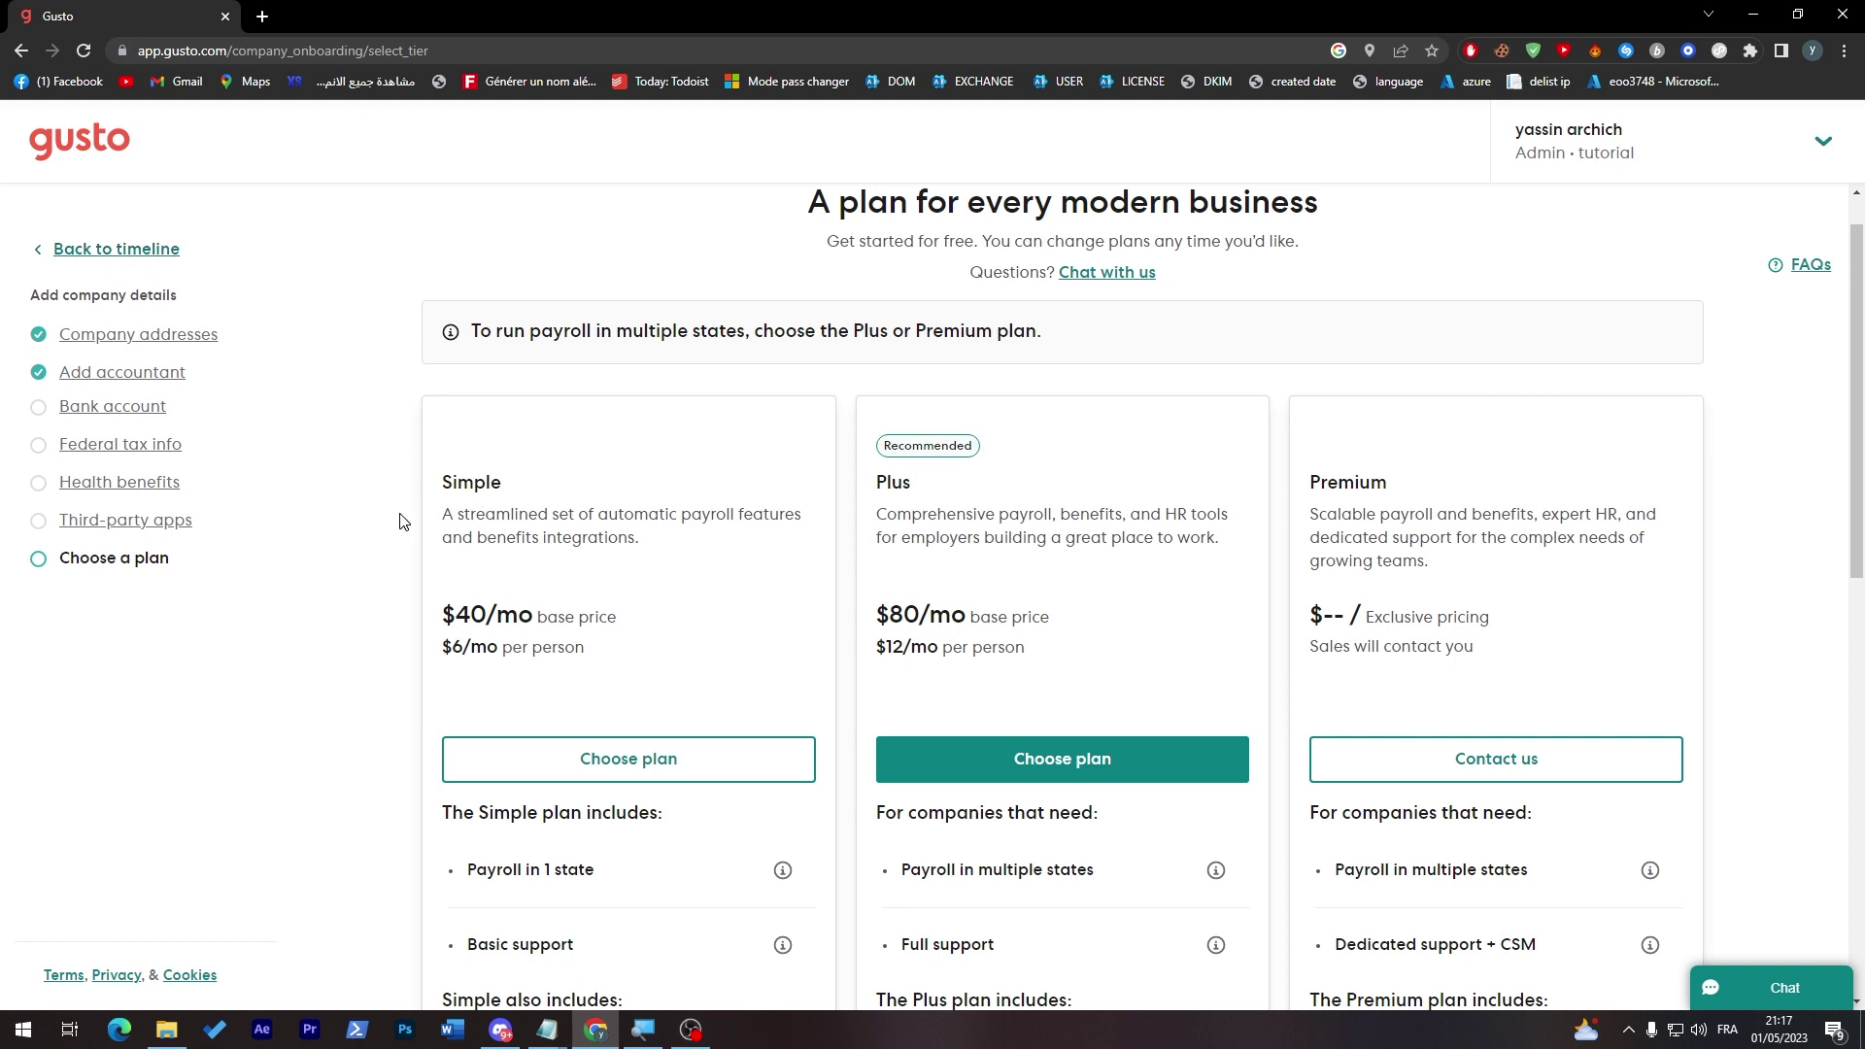
pyautogui.scroll(-3, 1857, 437)
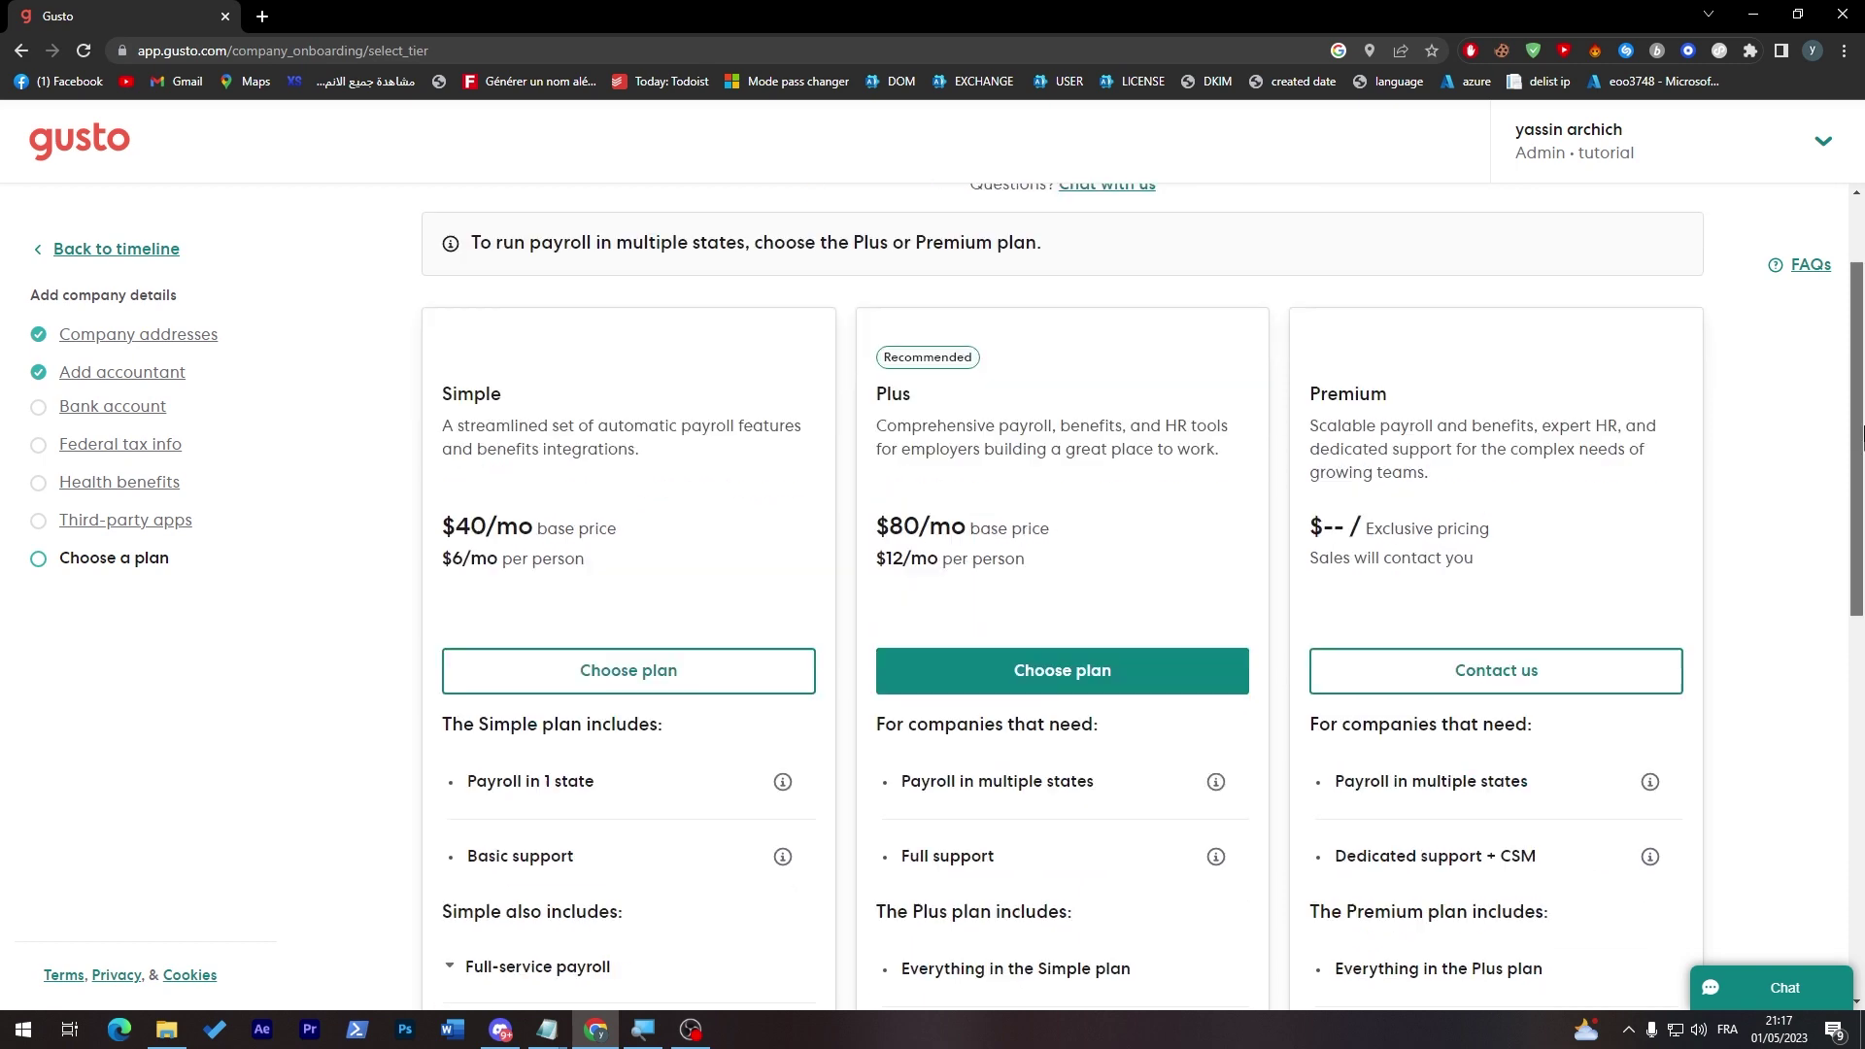
pyautogui.click(1776, 998)
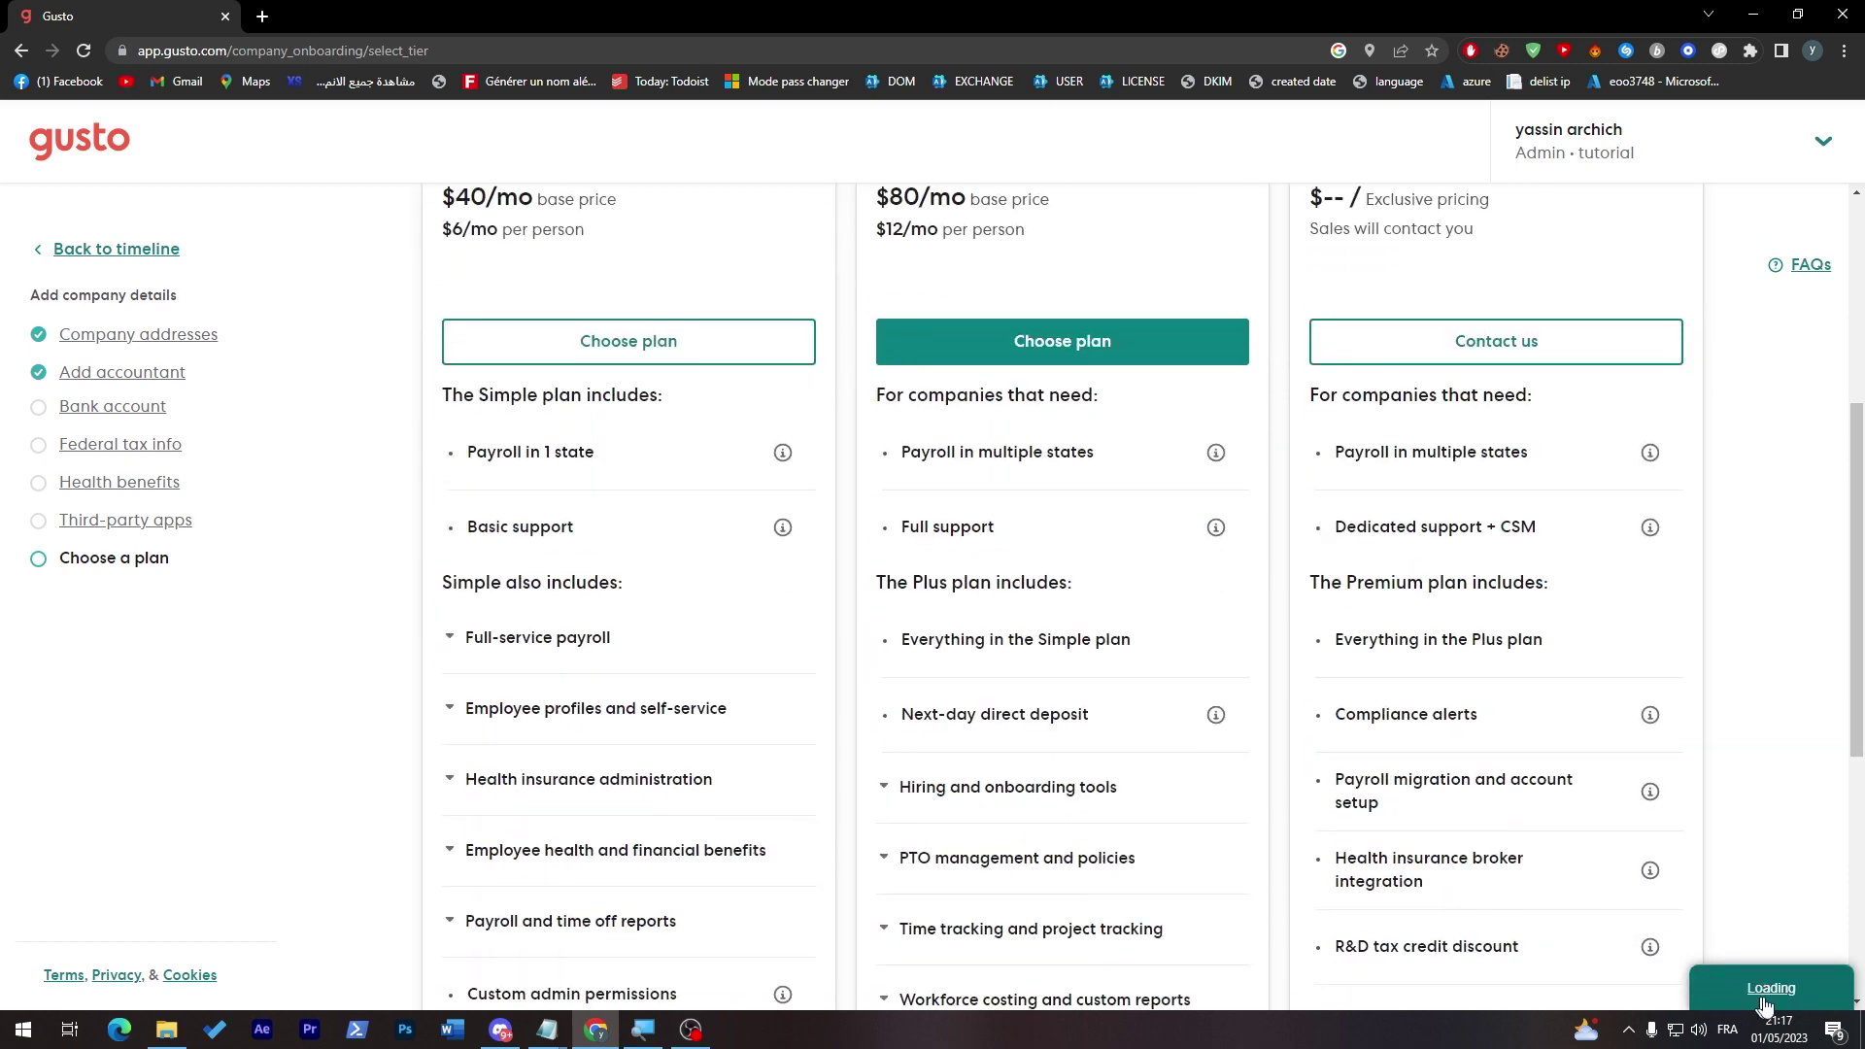
pyautogui.scroll(1, 1861, 649)
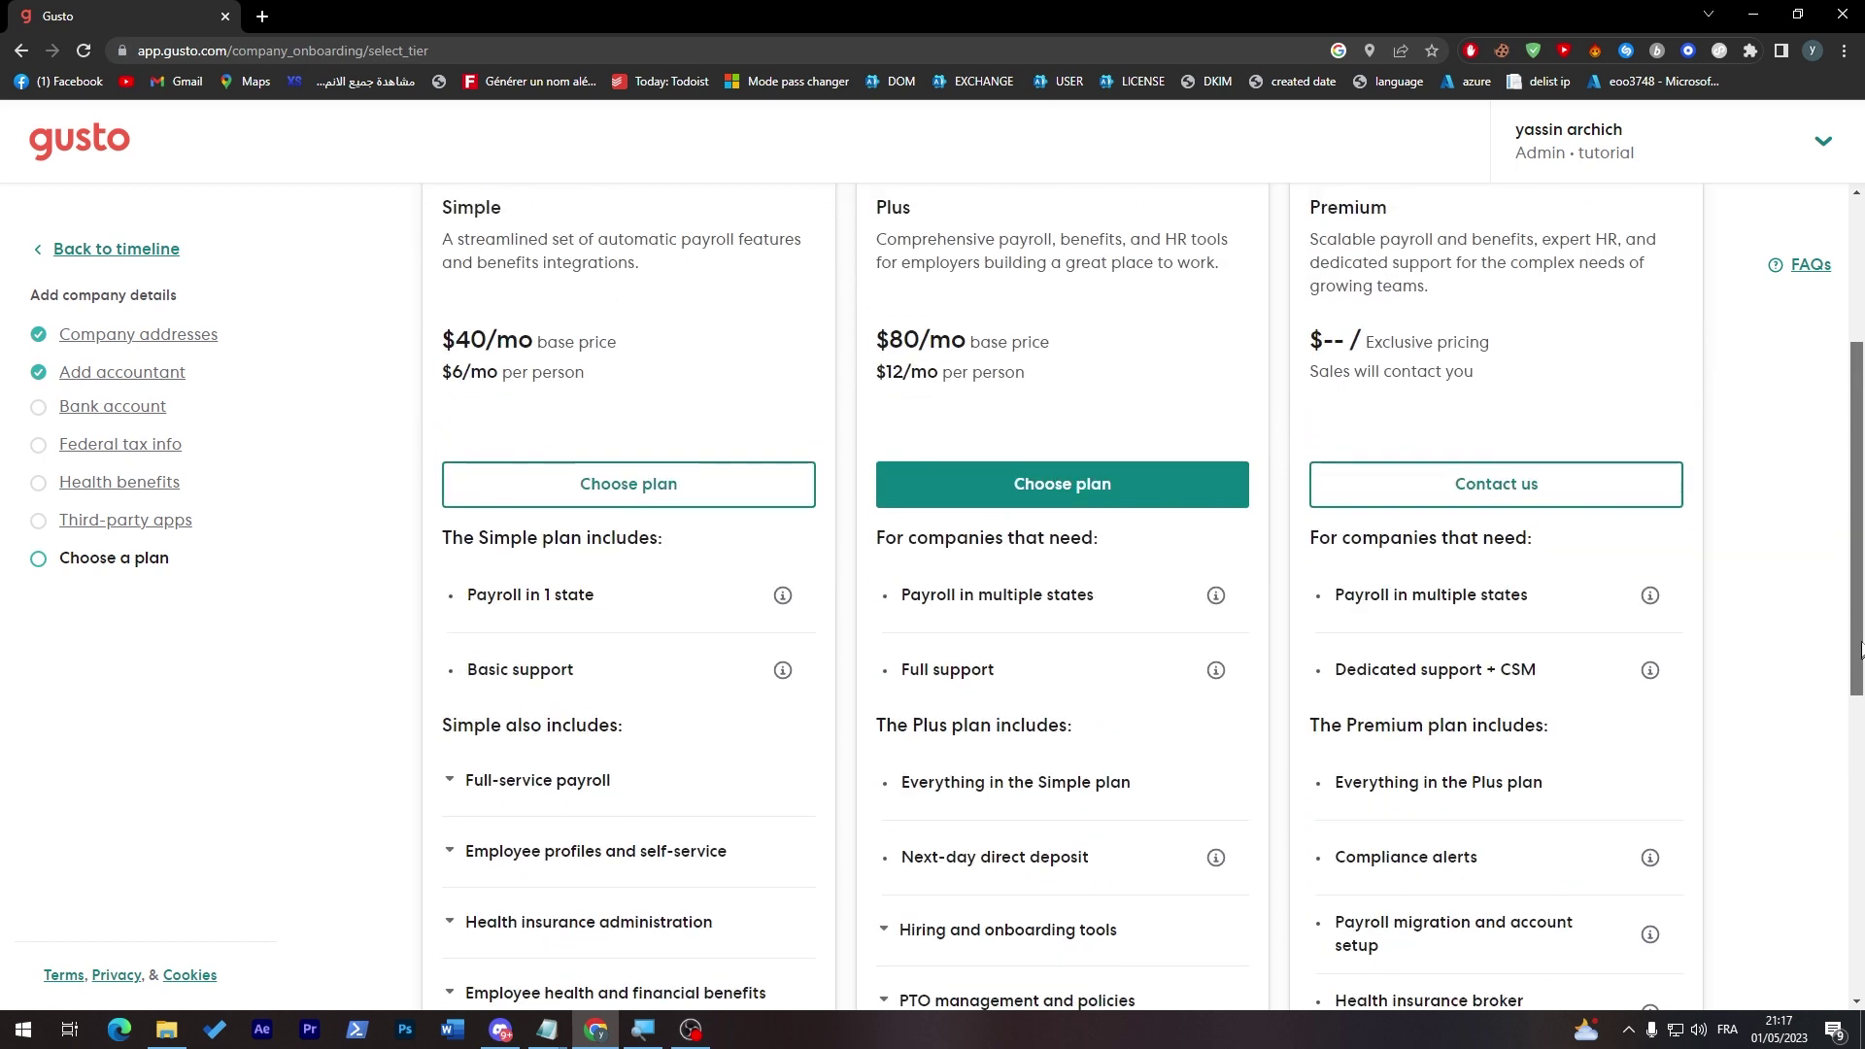
pyautogui.moveTo(1862, 649); pyautogui.dragTo(1856, 511)
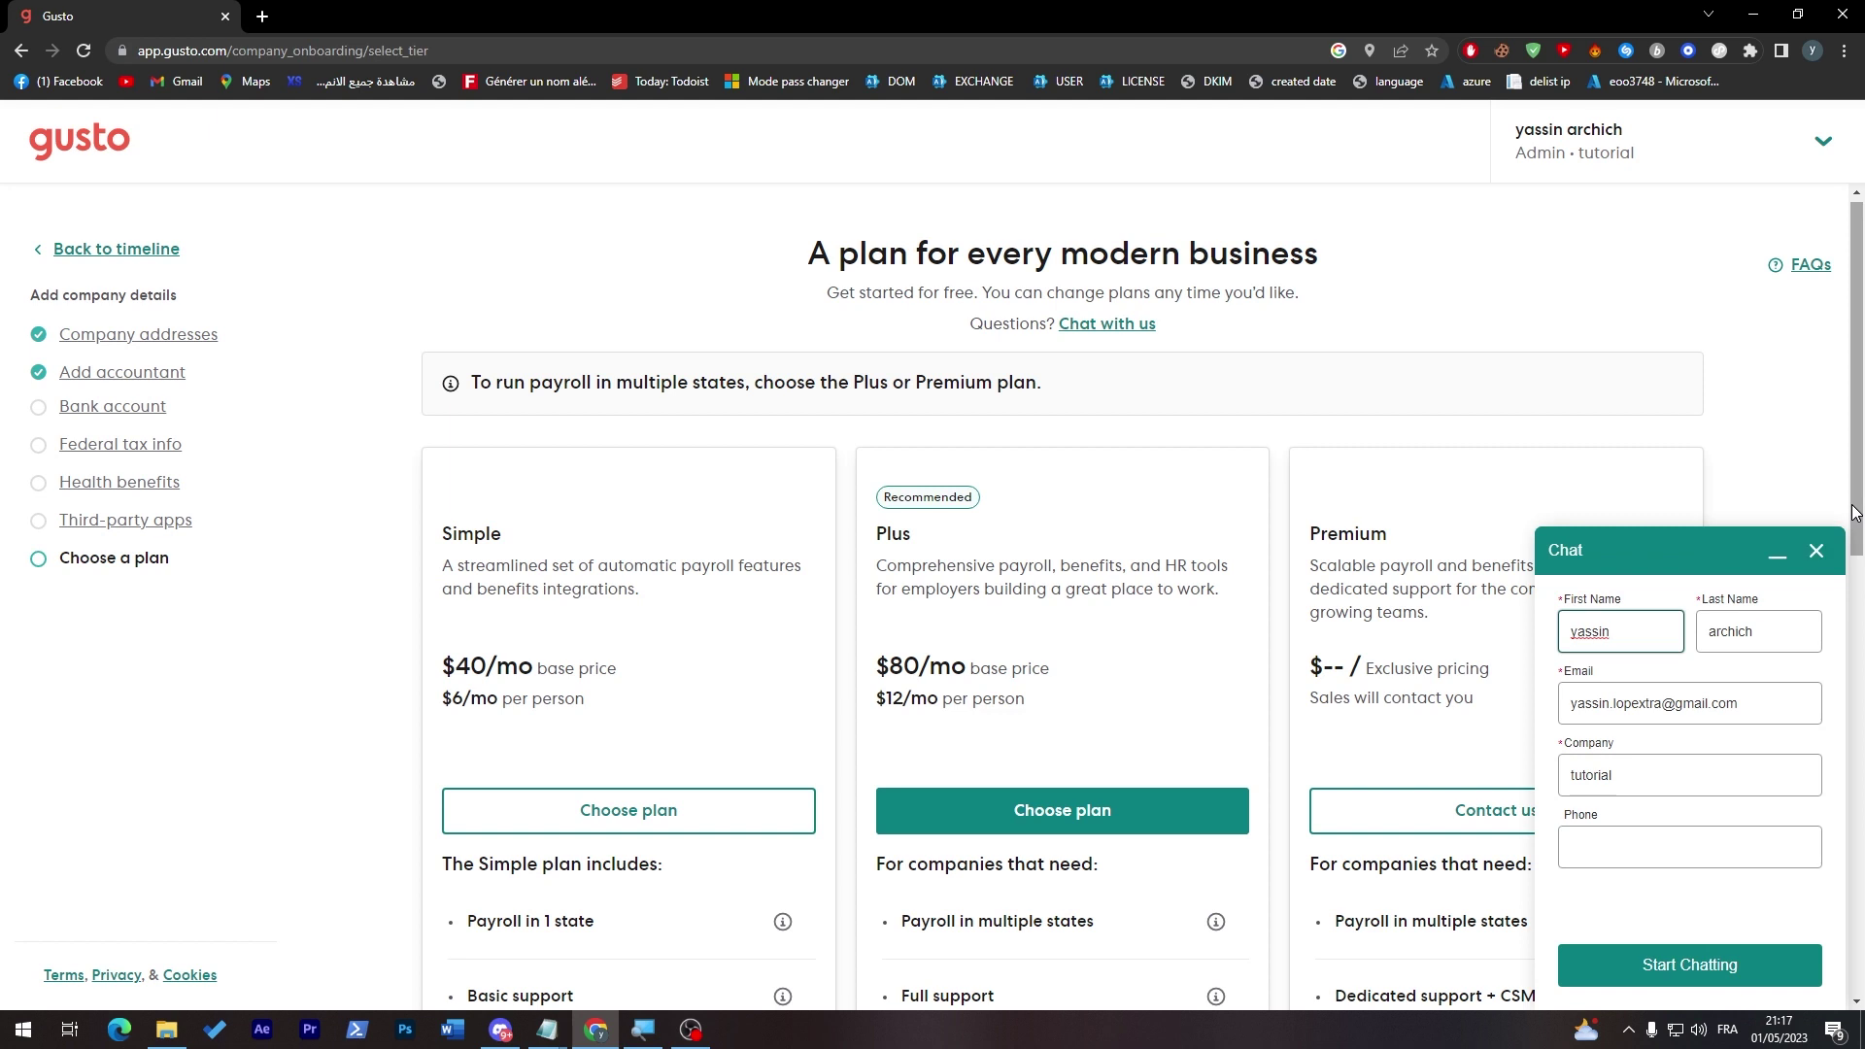
# Close the support chat window, returning to the three-plan comparison
pyautogui.click(1815, 548)
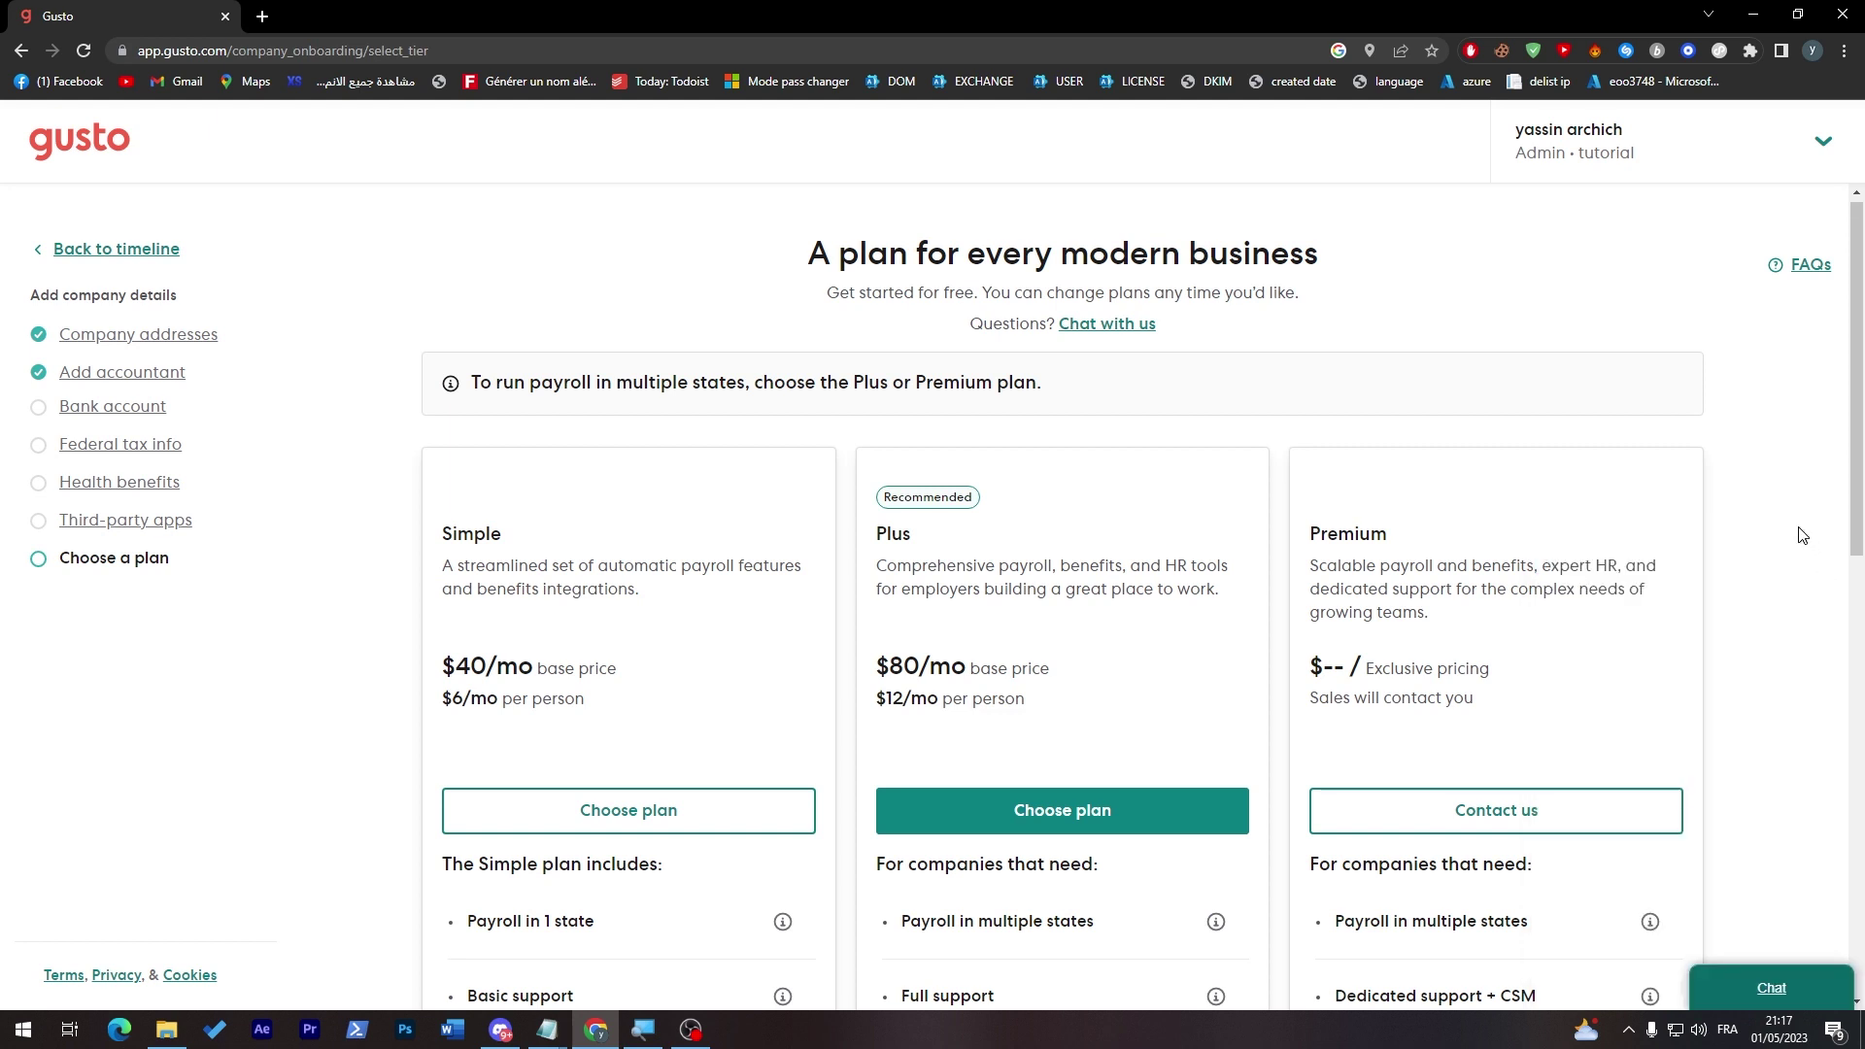